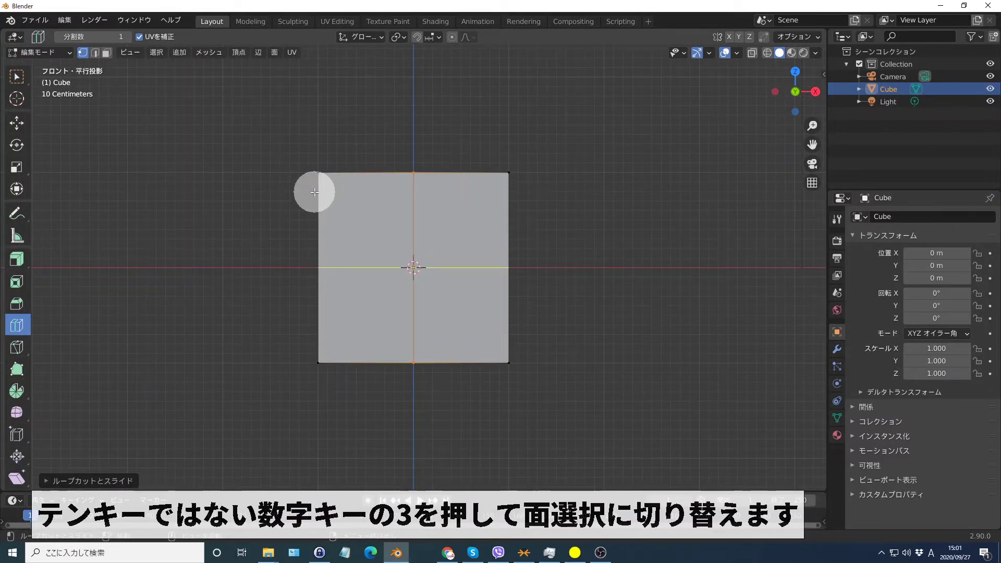
Step: In face selection mode with the Box Select tool, inset the right (+X) half of the cube's front by 0.18 m
{"action": "key", "text": "3"}
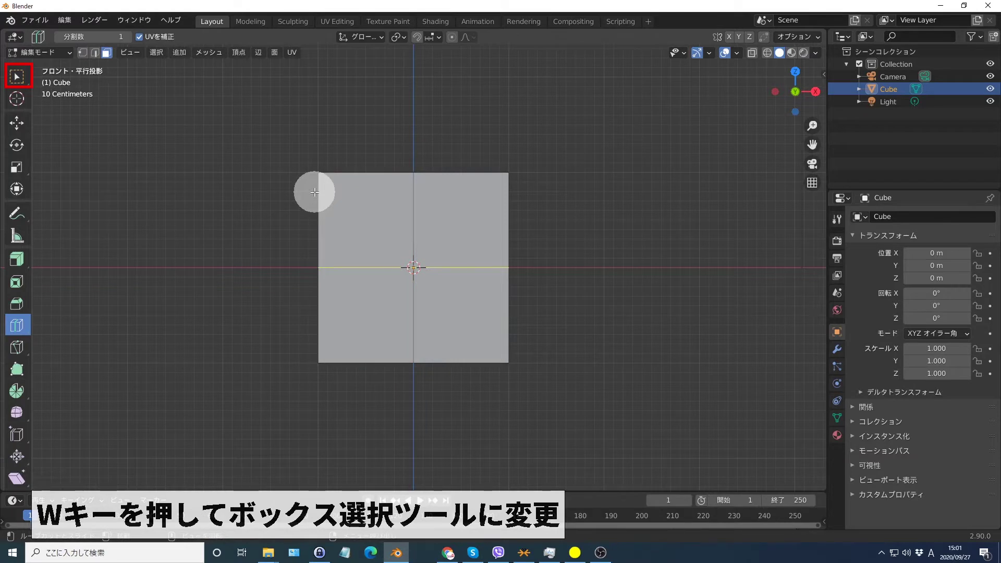
{"action": "key", "text": "w"}
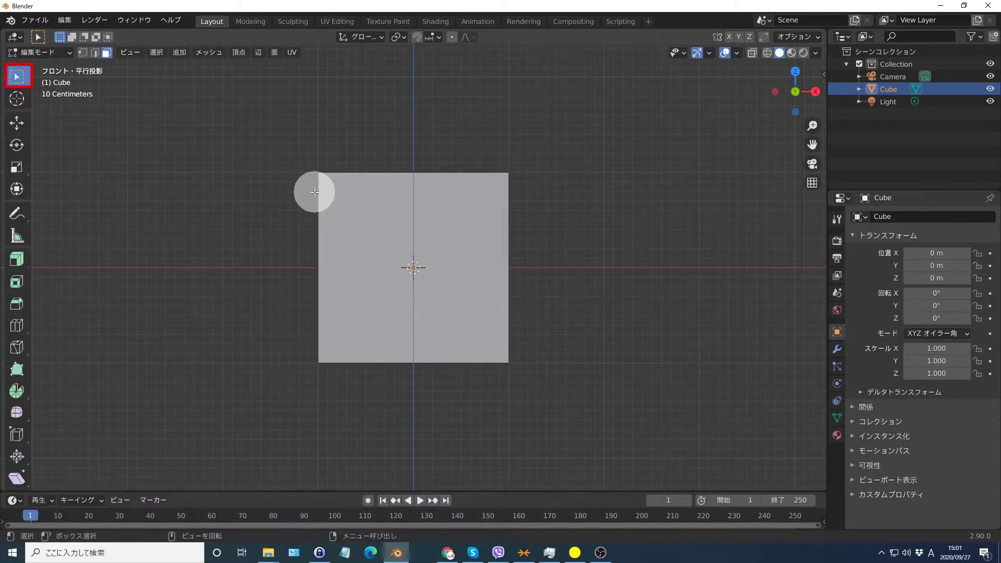
{"action": "left_click", "coordinate": [458, 266]}
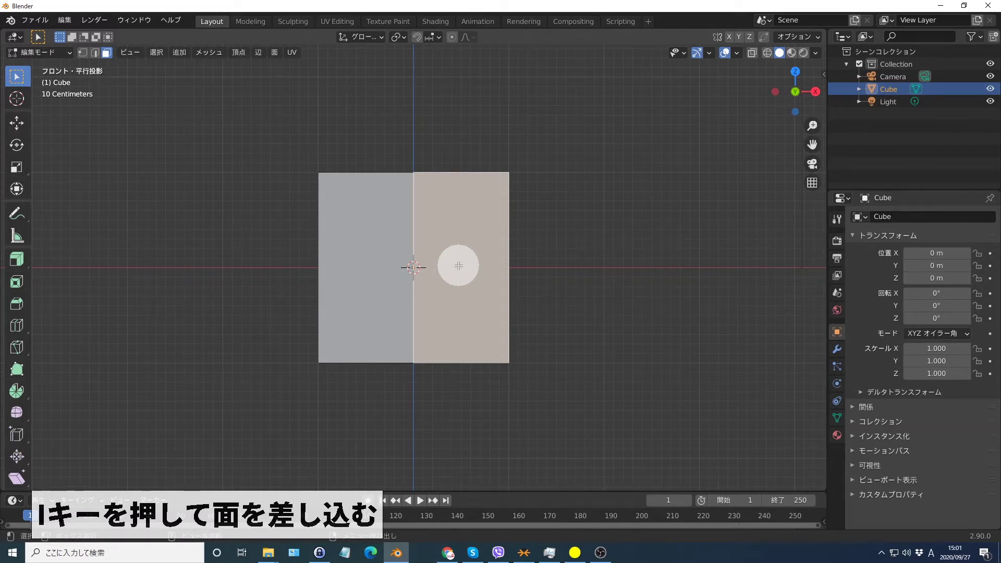
{"action": "key", "text": "i"}
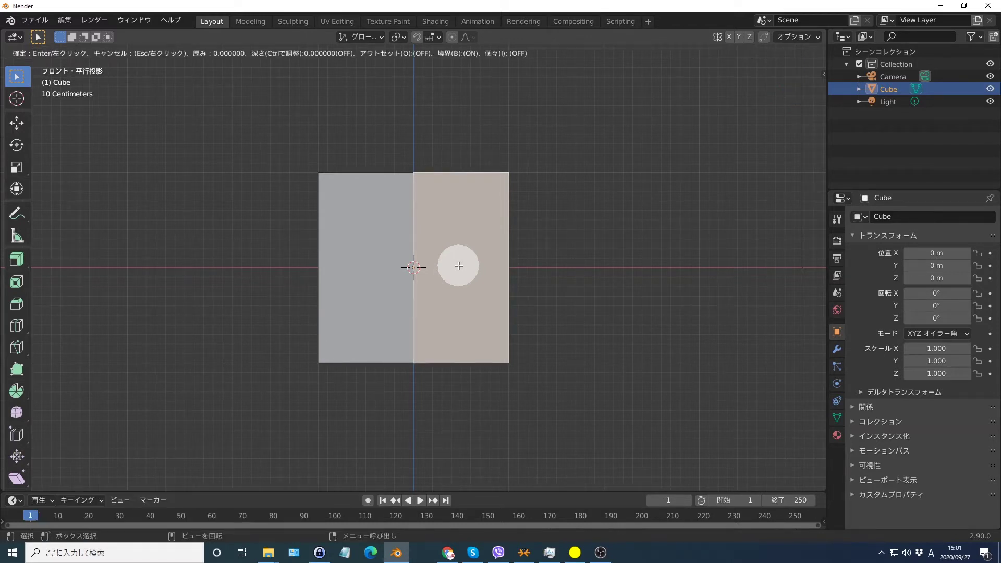
{"action": "left_click", "coordinate": [459, 266]}
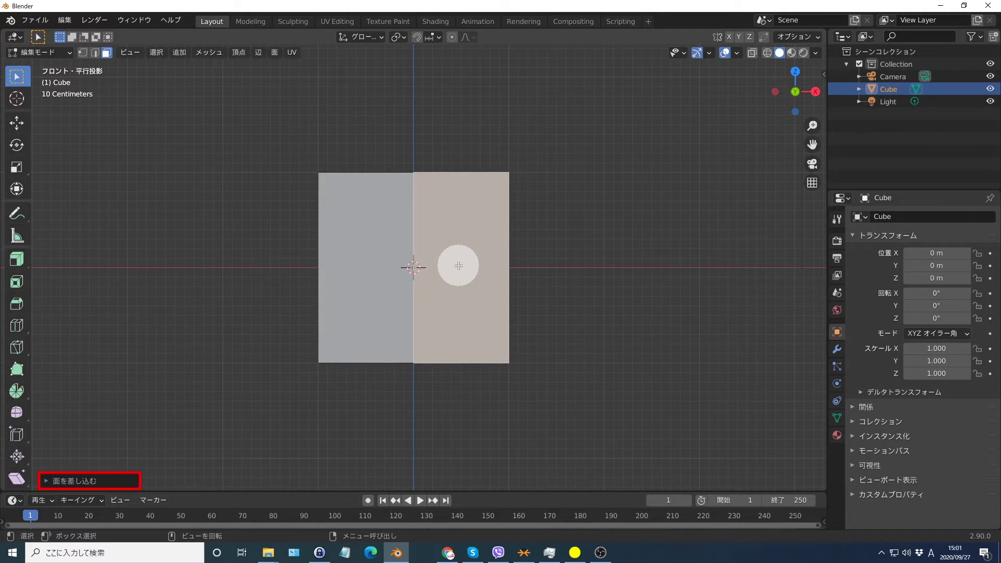
{"action": "left_click", "coordinate": [49, 483]}
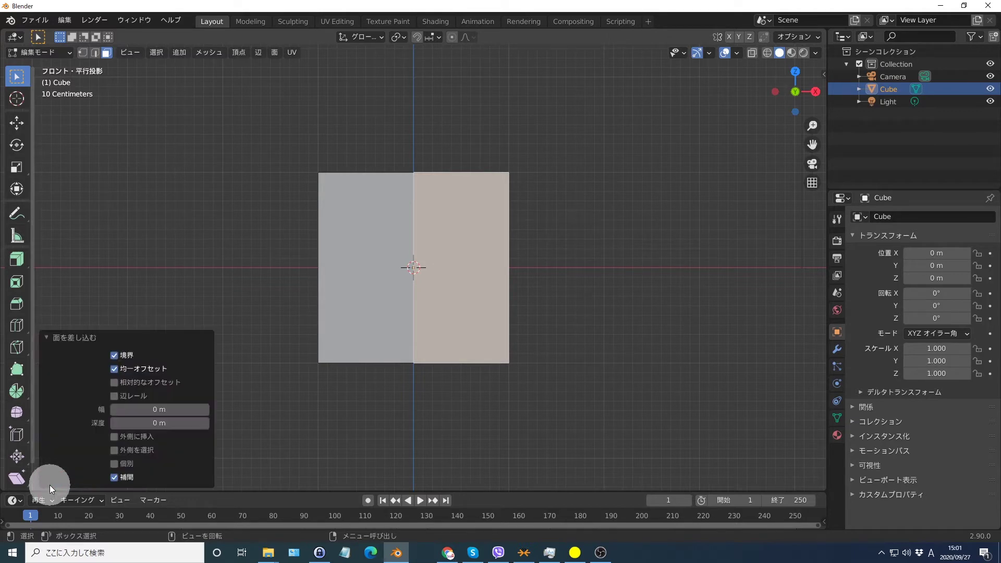
{"action": "left_click", "coordinate": [164, 411]}
{"action": "type", "text": "0.18"}
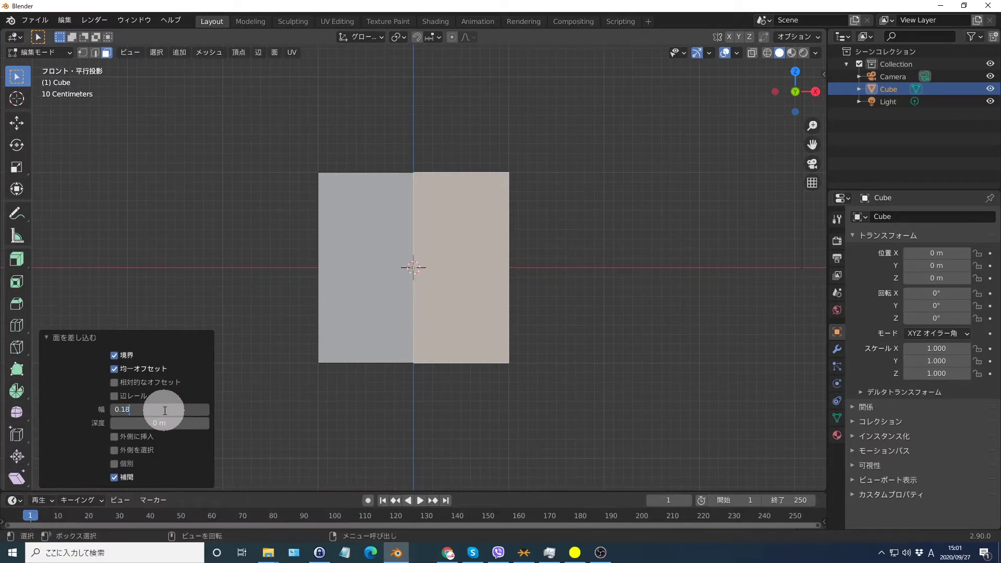
{"action": "key", "text": "Return"}
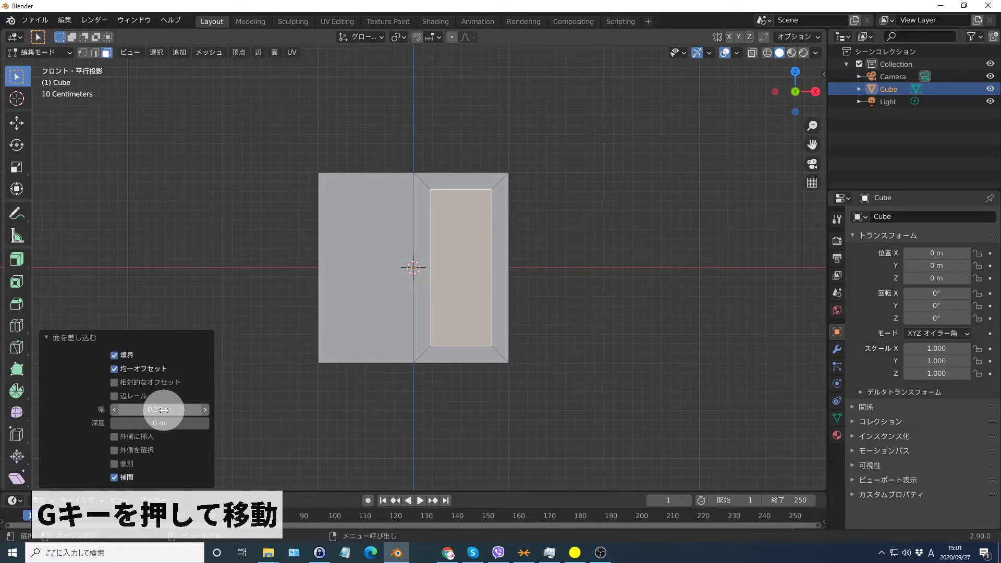
Step: Move the inset face -0.18 m along the global Z axis to the cube's bottom edge, and clear the selection
{"action": "key", "text": "g"}
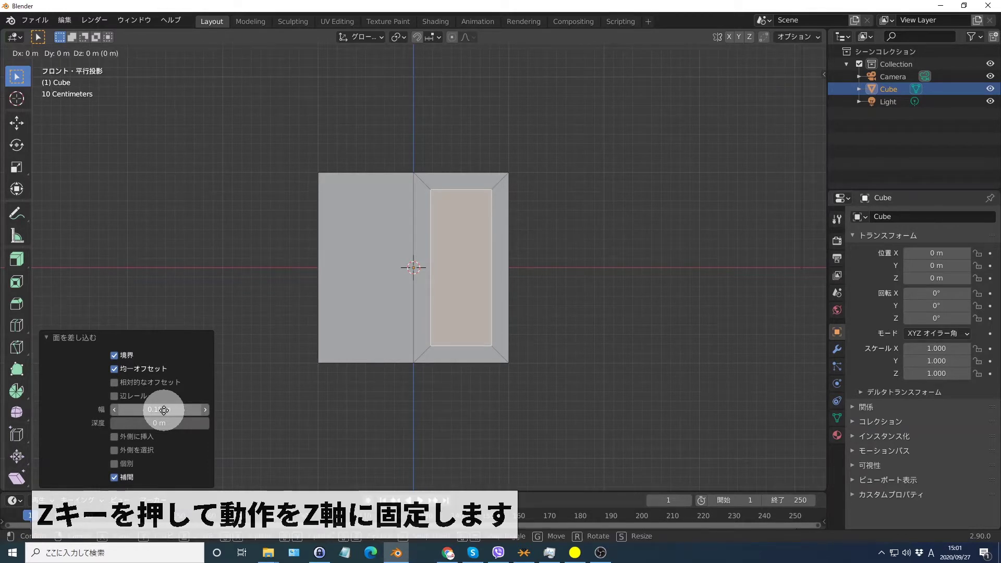
{"action": "type", "text": "z"}
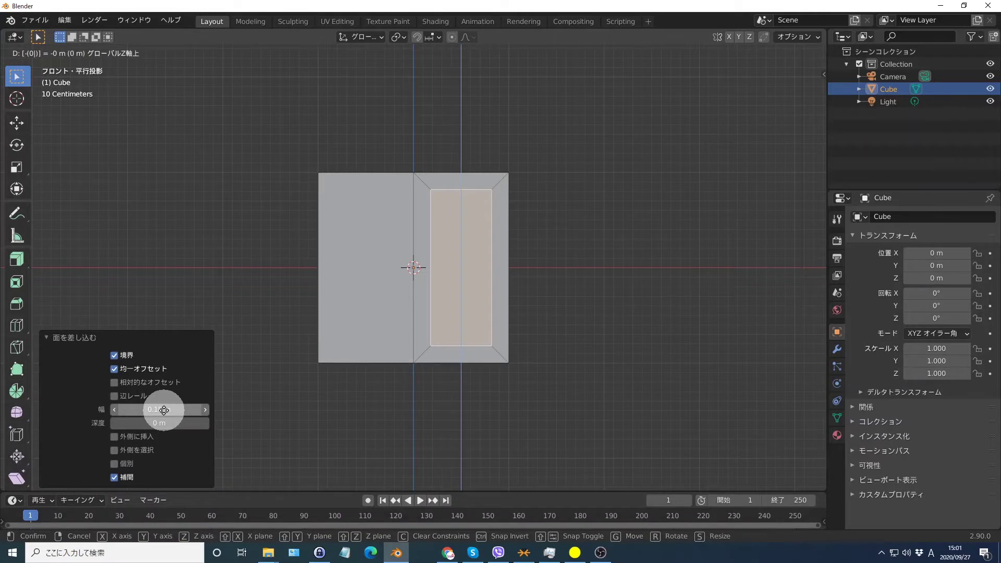
{"action": "type", "text": "-0.18"}
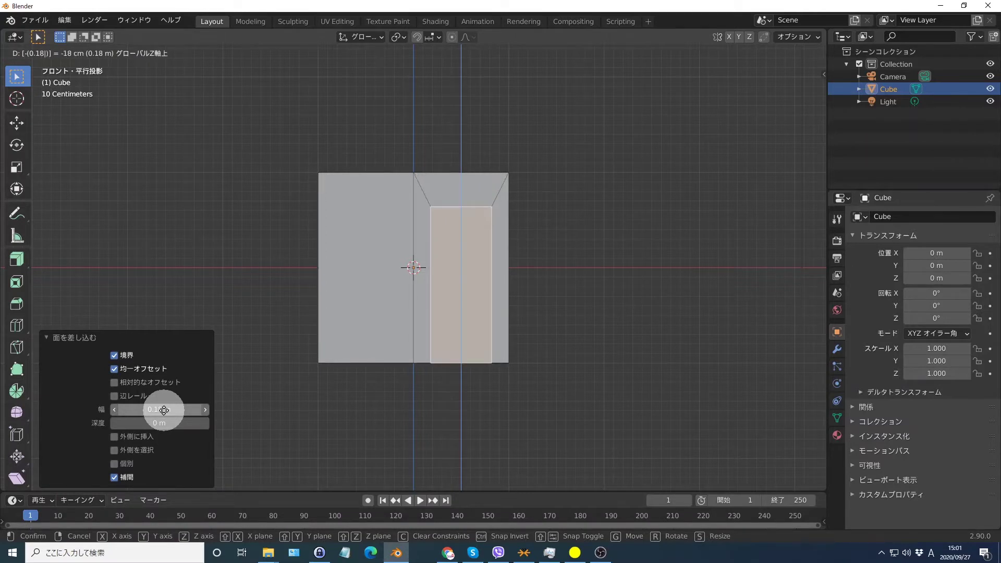
{"action": "key", "text": "Return"}
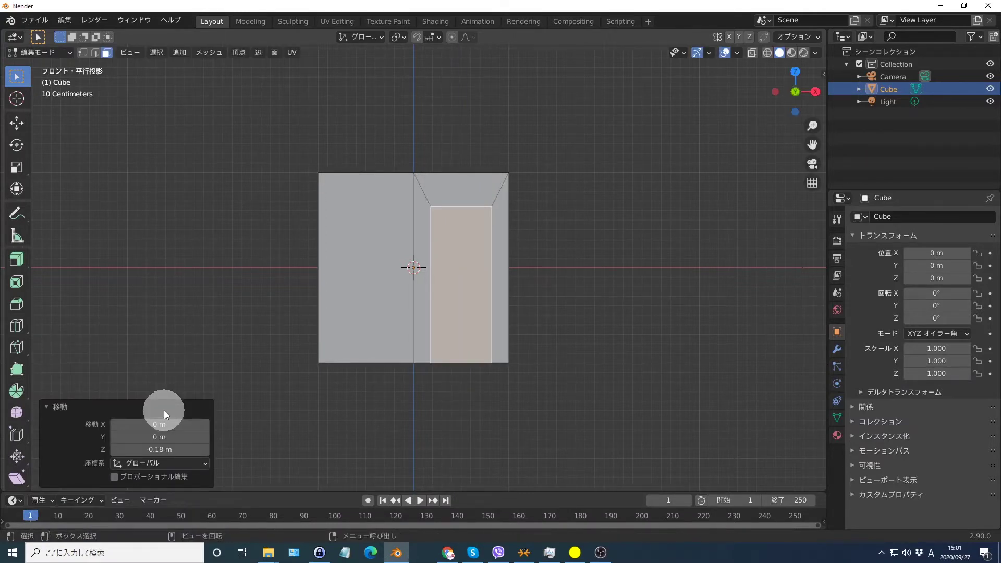
{"action": "left_click", "coordinate": [693, 236]}
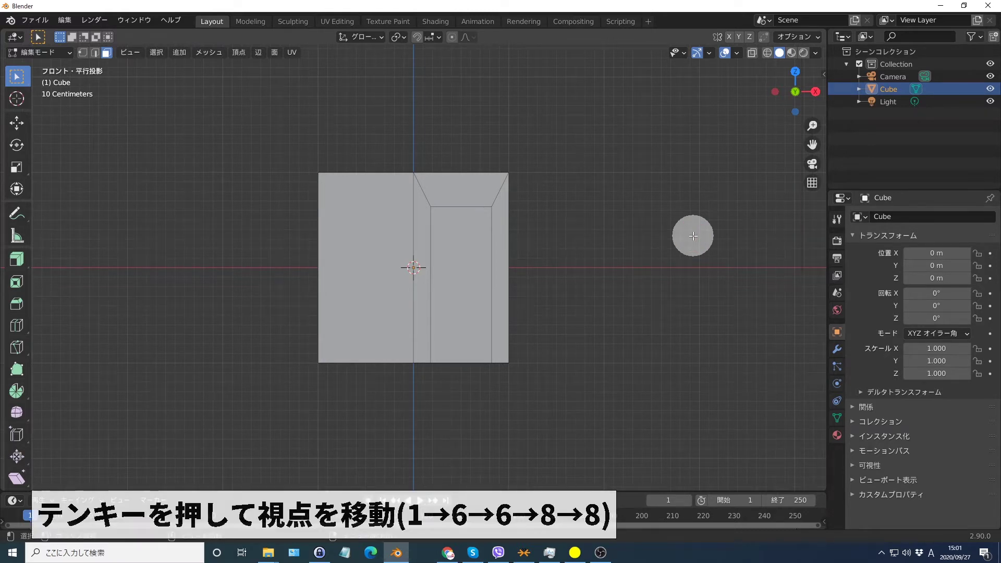
Step: Extrude the door-shaped inset face on the cube's front outward by 0.15 m
{"action": "key", "text": "KP_6"}
{"action": "key", "text": "KP_6"}
{"action": "key", "text": "KP_8"}
{"action": "key", "text": "KP_8"}
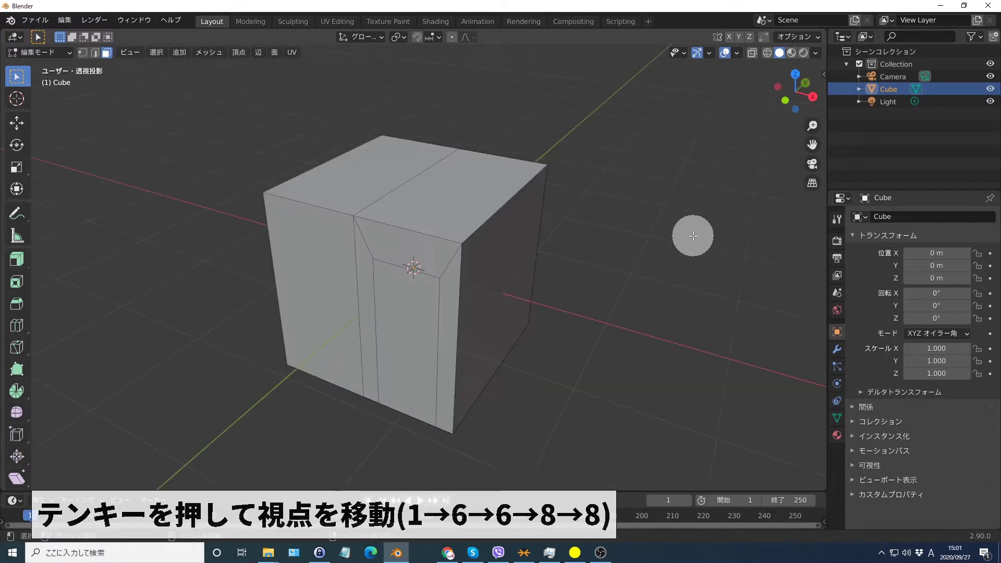
{"action": "left_click", "coordinate": [400, 323]}
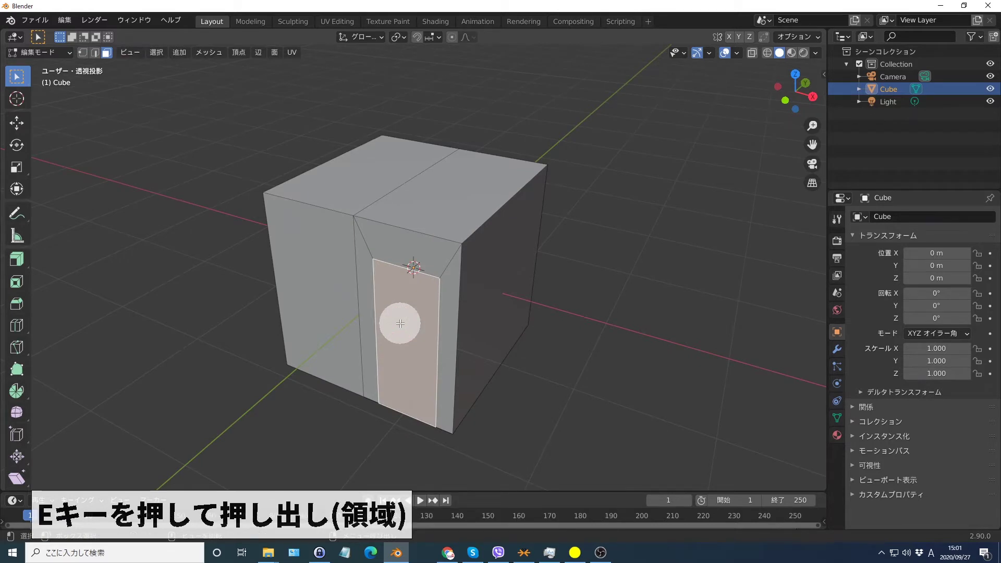
{"action": "type", "text": "e"}
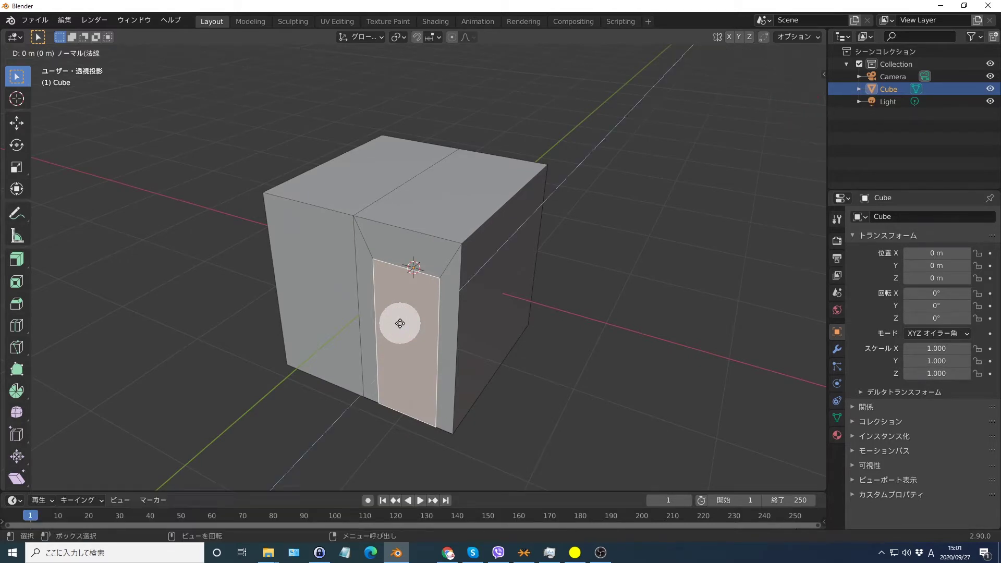
{"action": "type", "text": "0.15"}
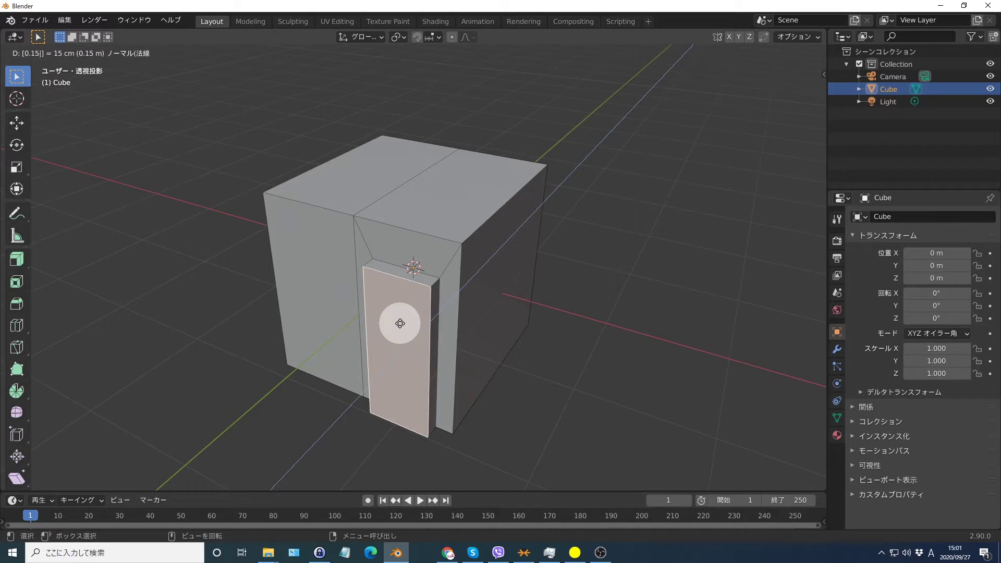
{"action": "key", "text": "Return"}
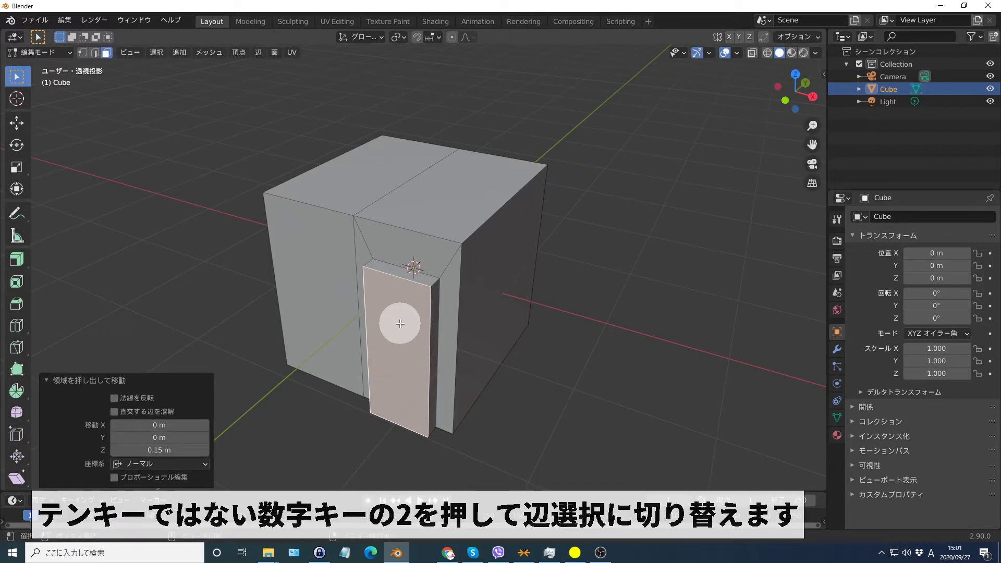
Step: Bevel the two short upper corner edges of the extruded door block with width 0.25 m and 6 segments, and clear the selection
{"action": "key", "text": "2"}
{"action": "left_click", "coordinate": [433, 281]}
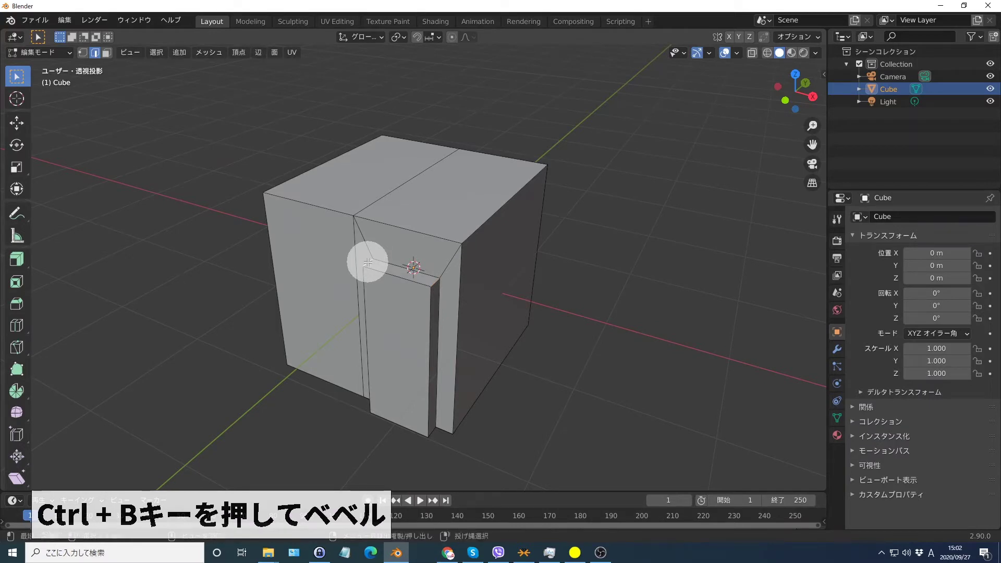
{"action": "key", "text": "ctrl+b"}
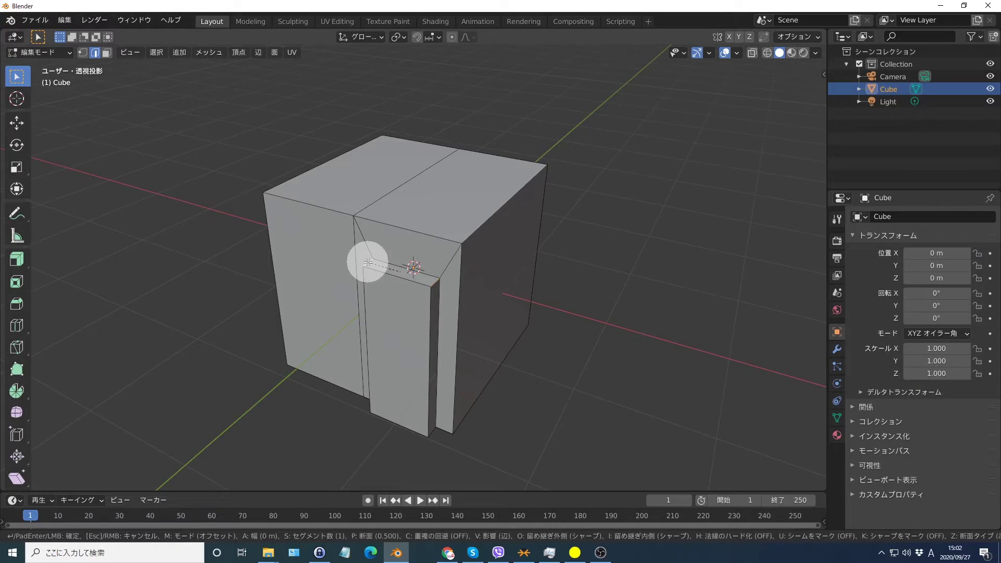
{"action": "left_click", "coordinate": [368, 262]}
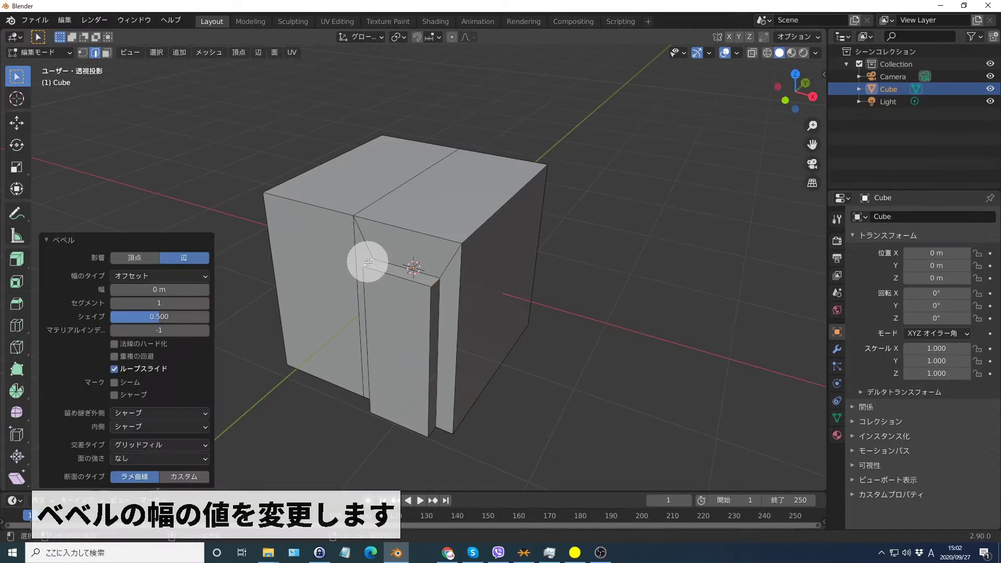
{"action": "left_click", "coordinate": [172, 290]}
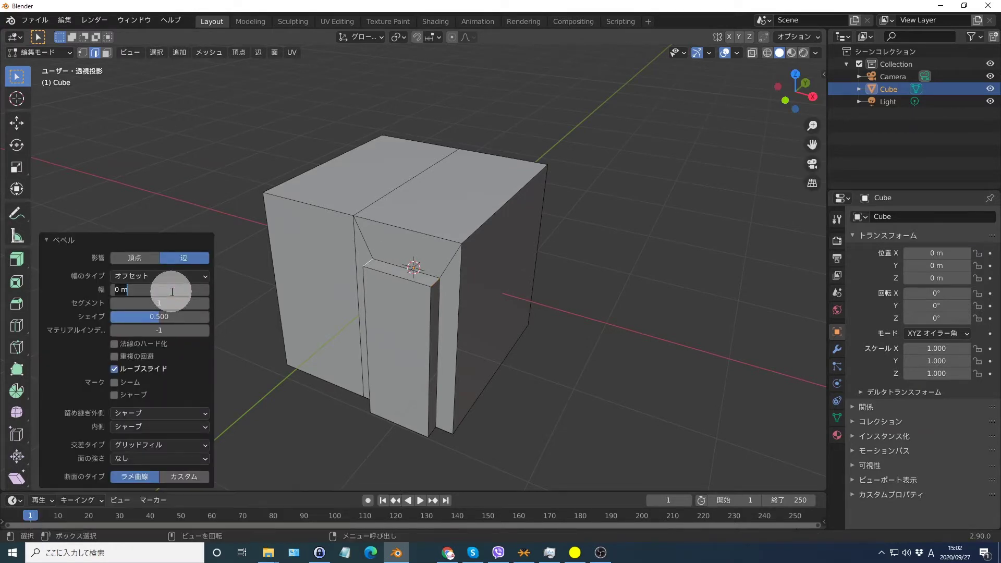
{"action": "type", "text": "0.25"}
{"action": "key", "text": "Return"}
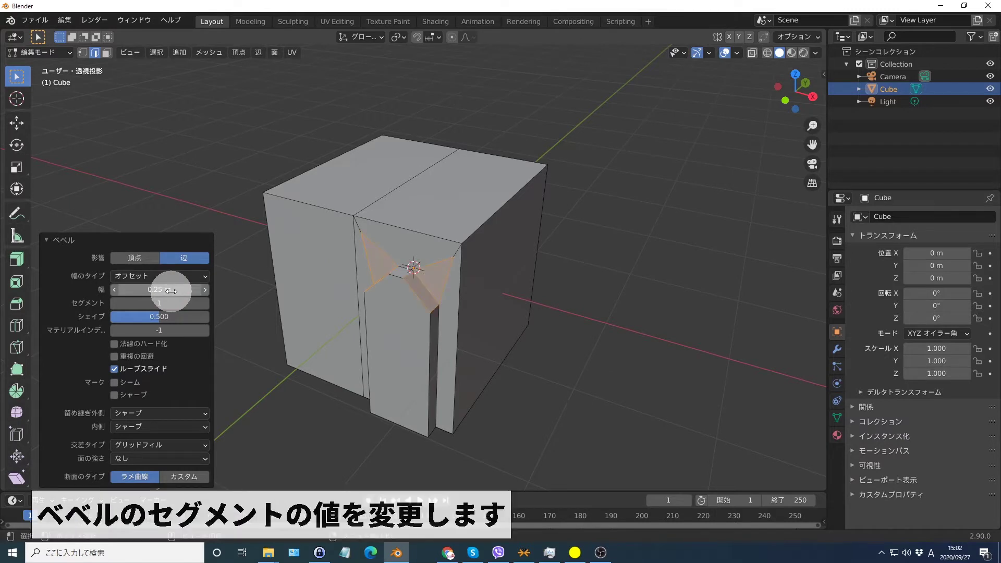
{"action": "left_click", "coordinate": [167, 301]}
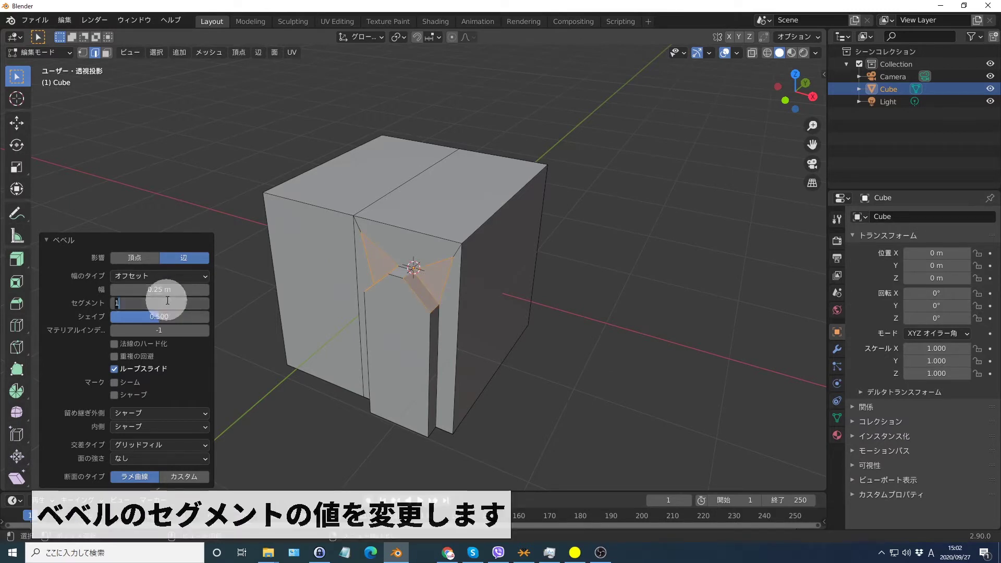
{"action": "type", "text": "6"}
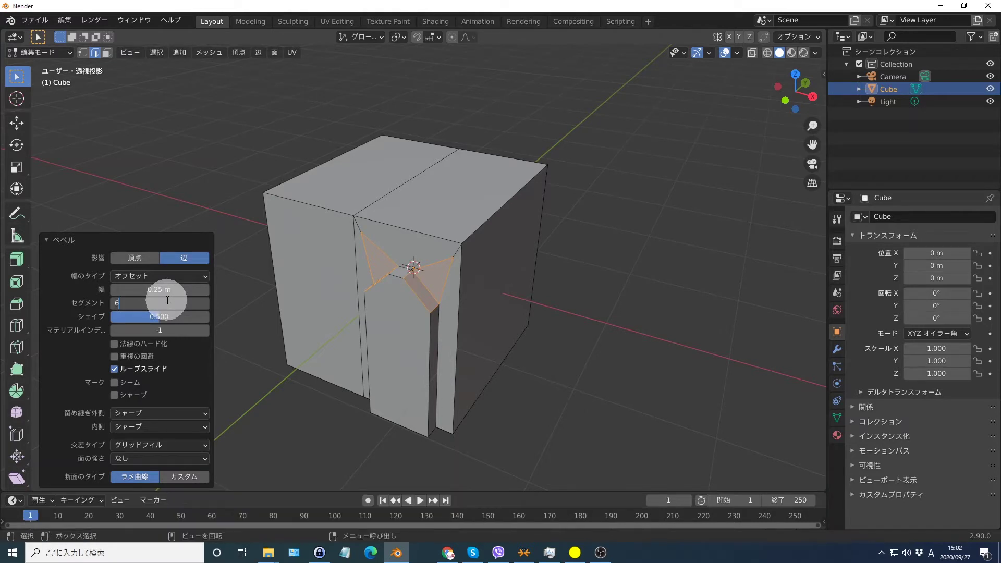
{"action": "key", "text": "Return"}
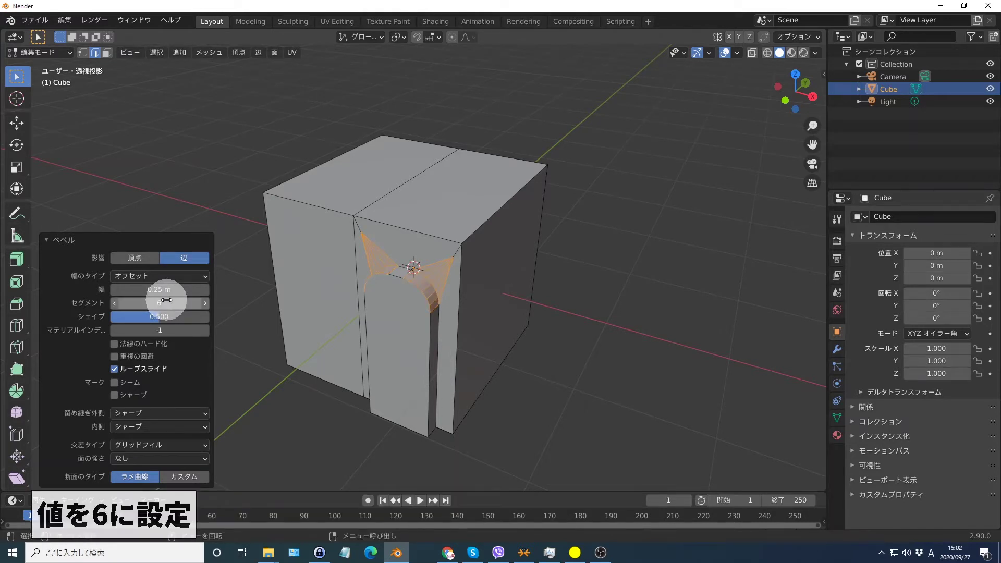
{"action": "left_click", "coordinate": [693, 236]}
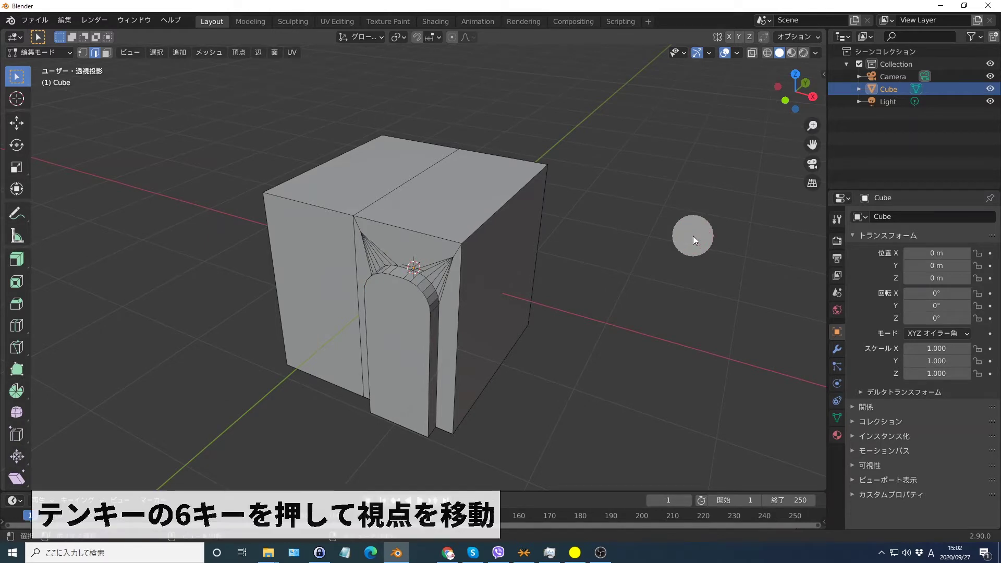
Step: In face selection mode, inset the cube's +X side face with a width of 0.4 m
{"action": "key", "text": "KP_6"}
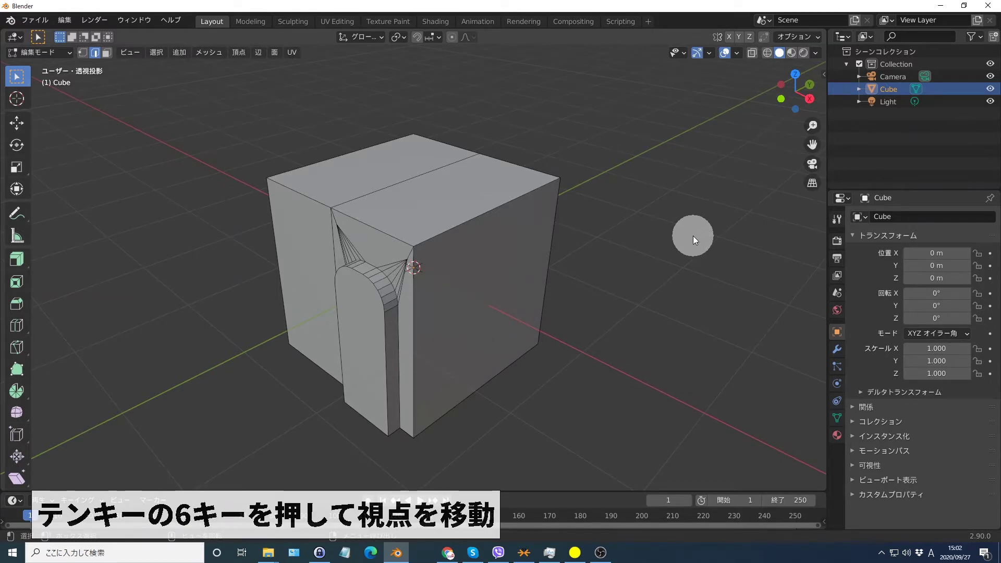
{"action": "key", "text": "KP_6"}
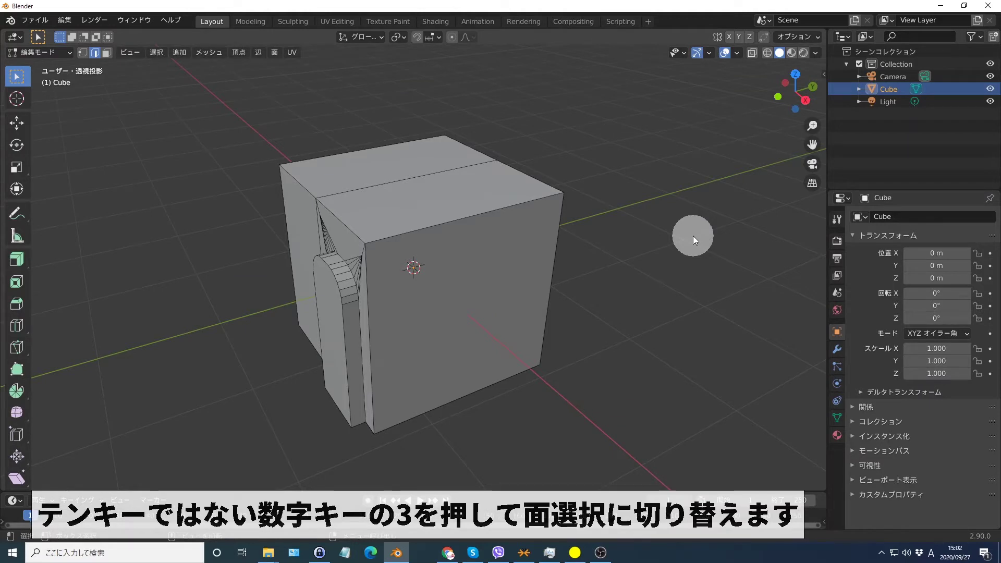
{"action": "key", "text": "3"}
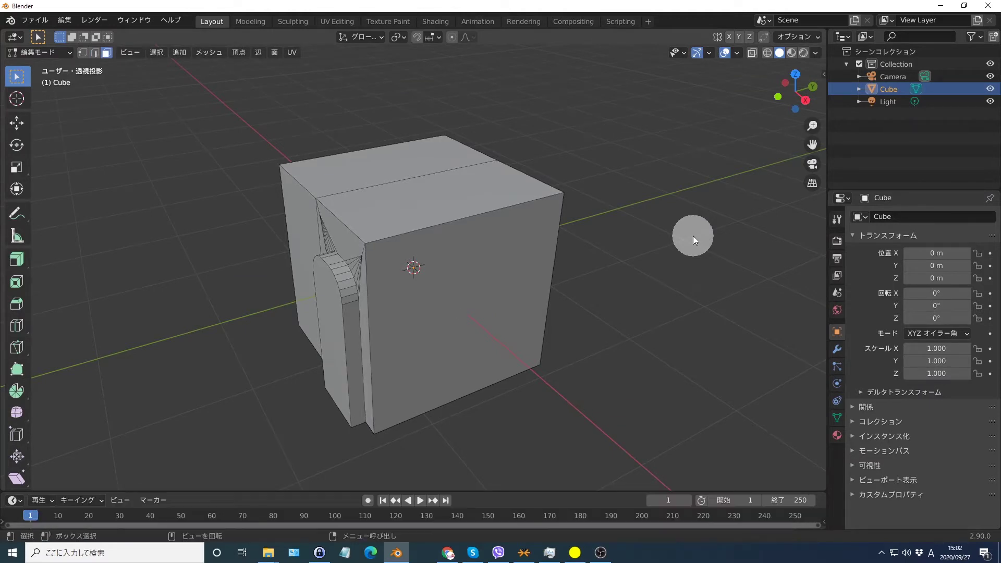
{"action": "left_click", "coordinate": [457, 307]}
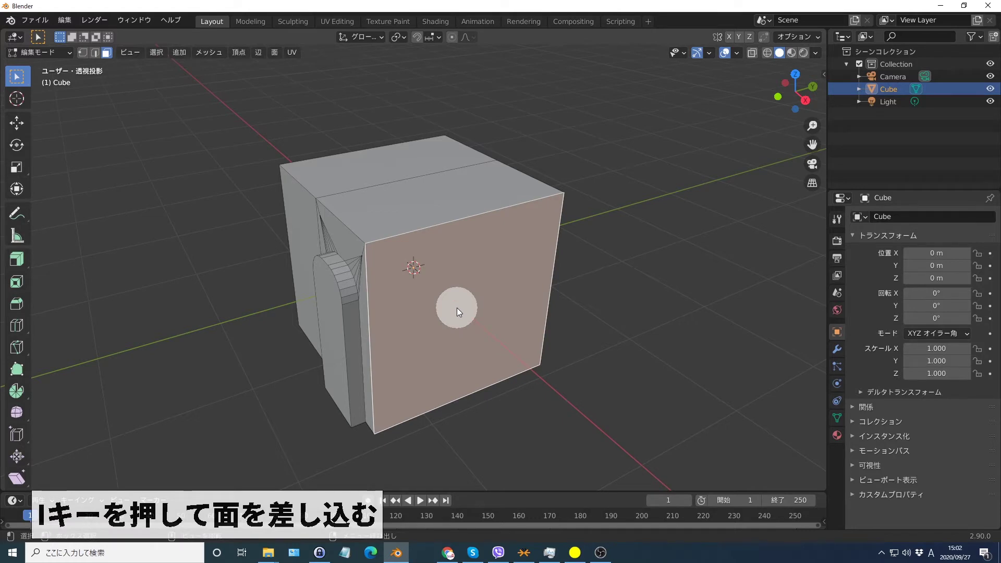
{"action": "key", "text": "i"}
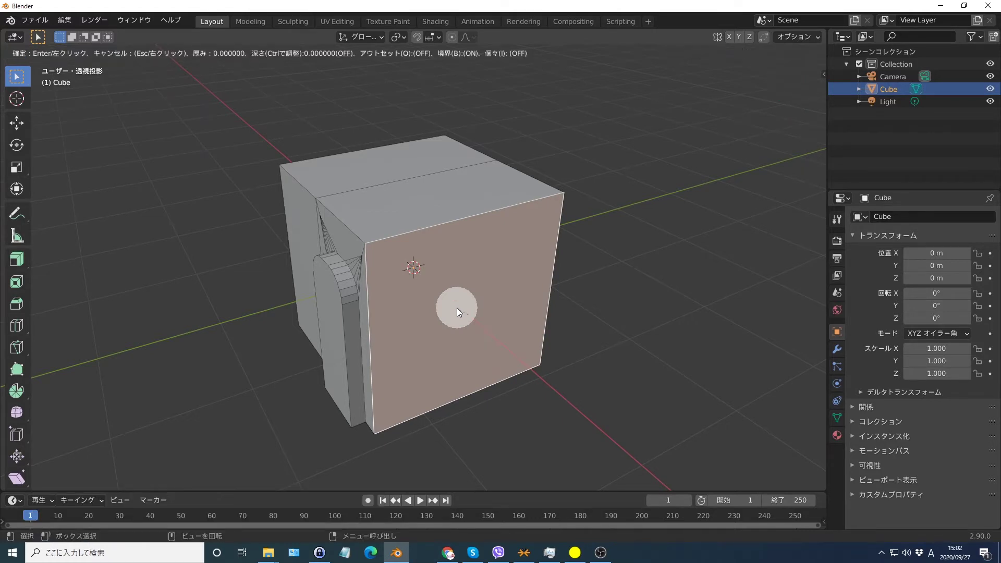
{"action": "left_click", "coordinate": [457, 308]}
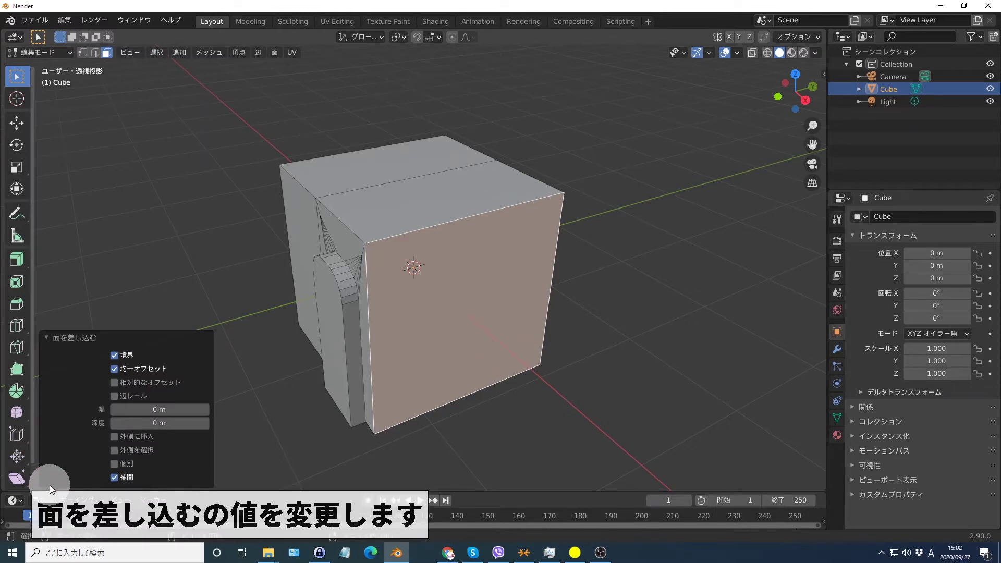
{"action": "left_click", "coordinate": [164, 410]}
{"action": "type", "text": "0.4"}
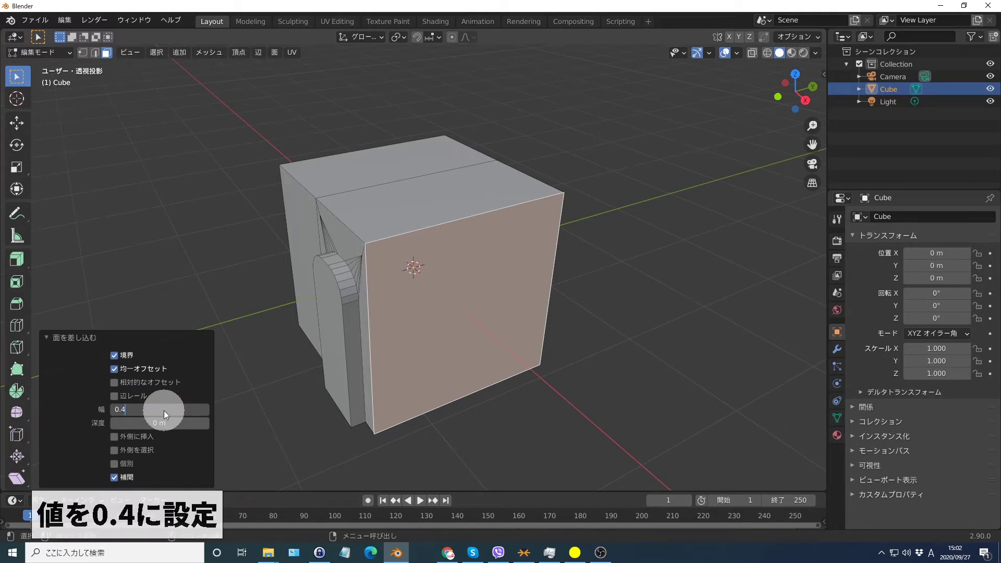
{"action": "key", "text": "Return"}
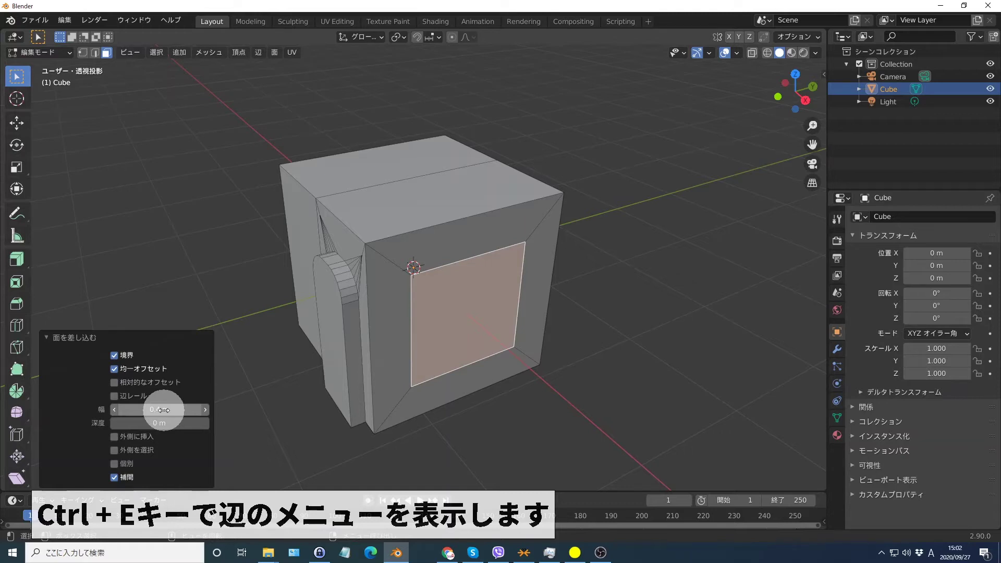
Step: Subdivide the side panel face once, and inset the resulting faces individually with a width of 0.08 m
{"action": "key", "text": "ctrl+e"}
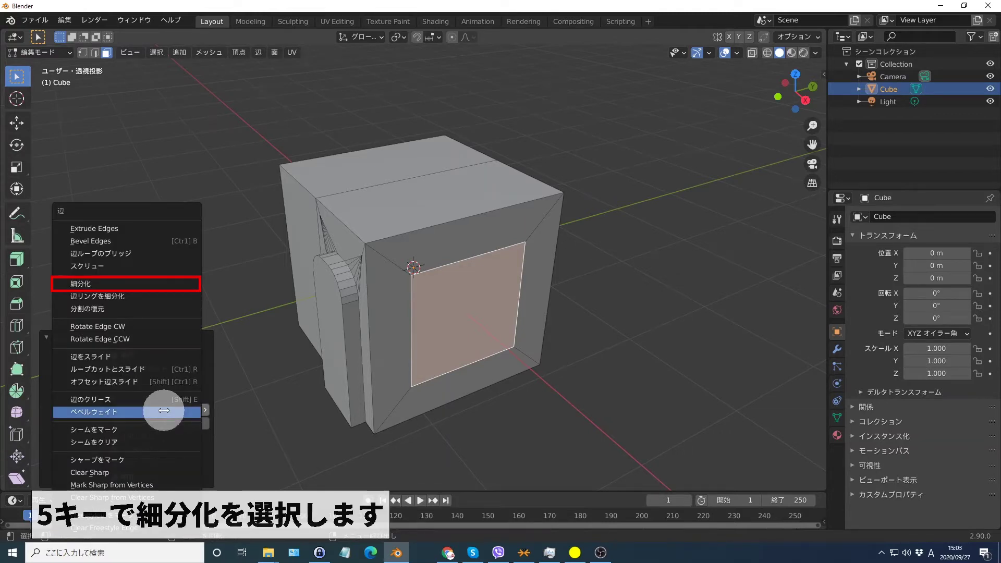
{"action": "key", "text": "5"}
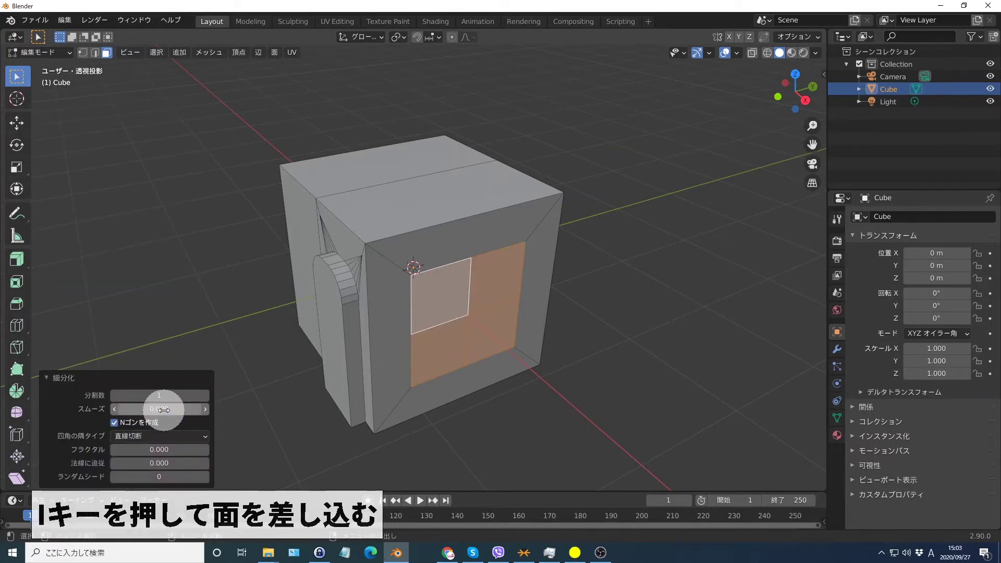
{"action": "key", "text": "i"}
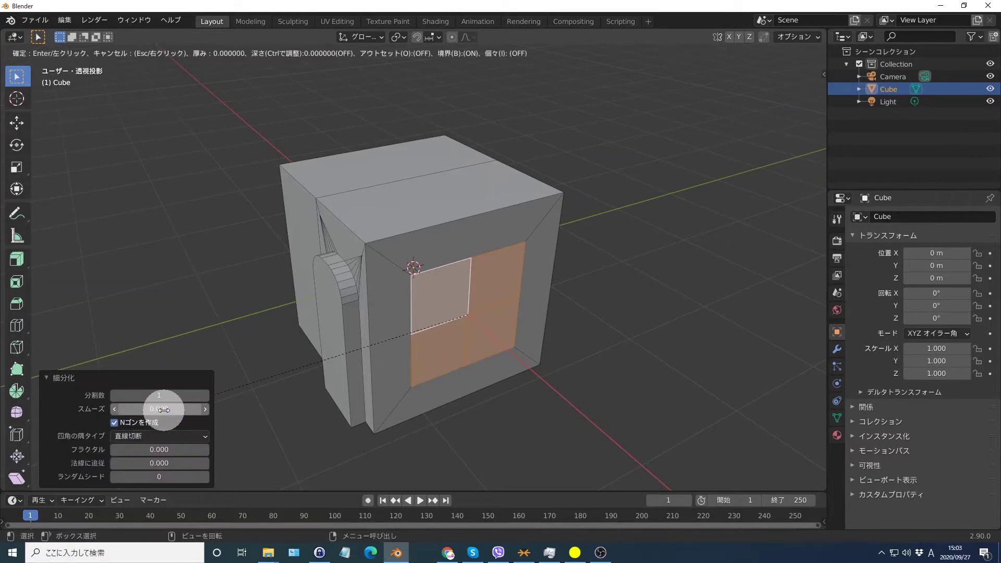
{"action": "left_click", "coordinate": [163, 410]}
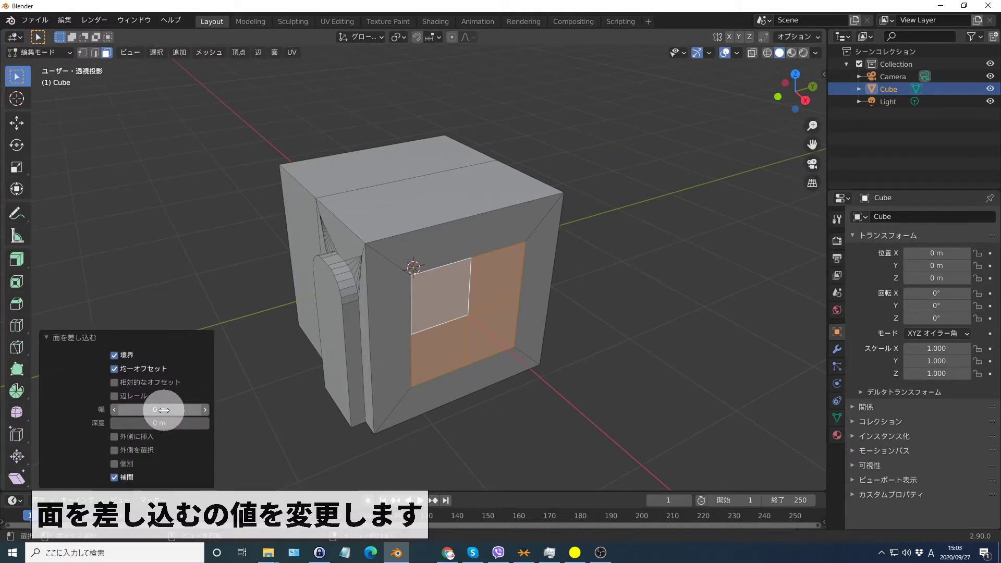
{"action": "left_click", "coordinate": [164, 409]}
{"action": "type", "text": ".08"}
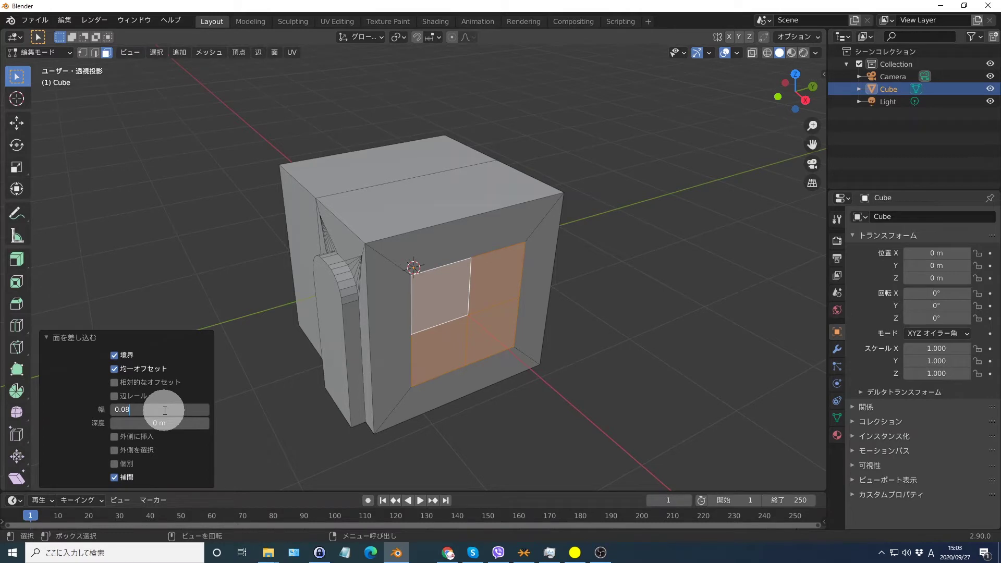
{"action": "key", "text": "Return"}
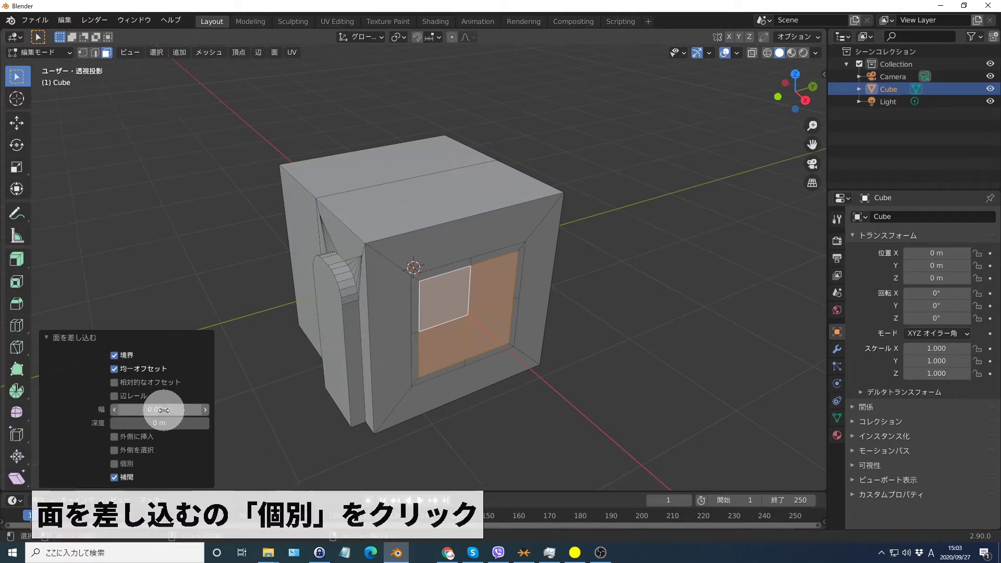
{"action": "left_click", "coordinate": [114, 463]}
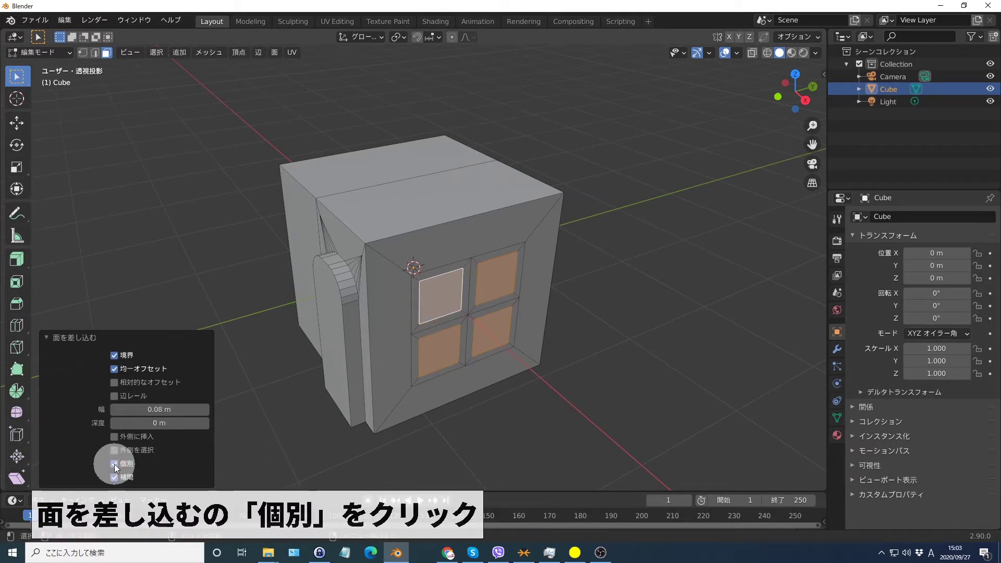
Step: Switch the inset's selection to the outer window-frame faces and extrude them outward by 0.15 m
{"action": "left_click", "coordinate": [114, 451]}
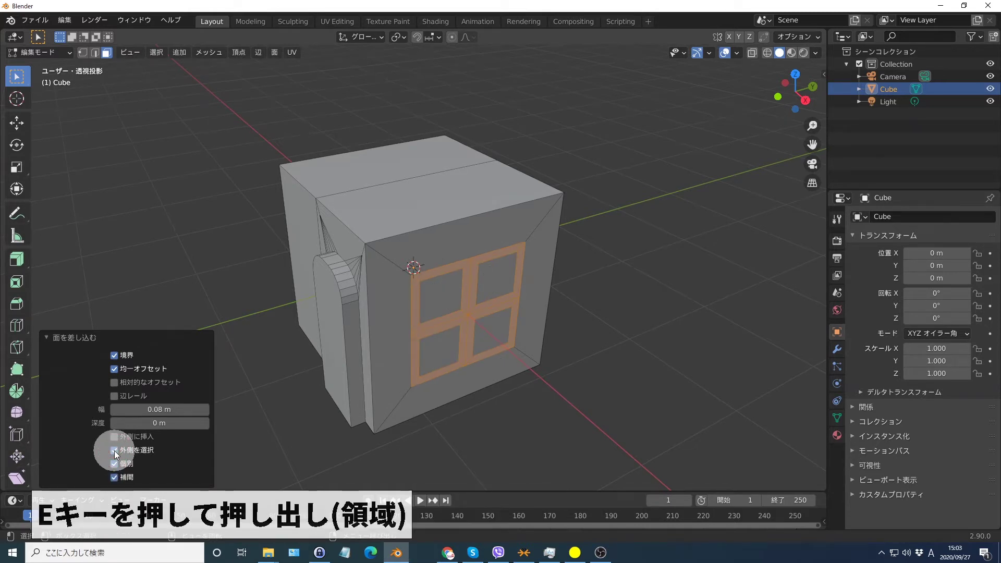
{"action": "type", "text": "e0.15"}
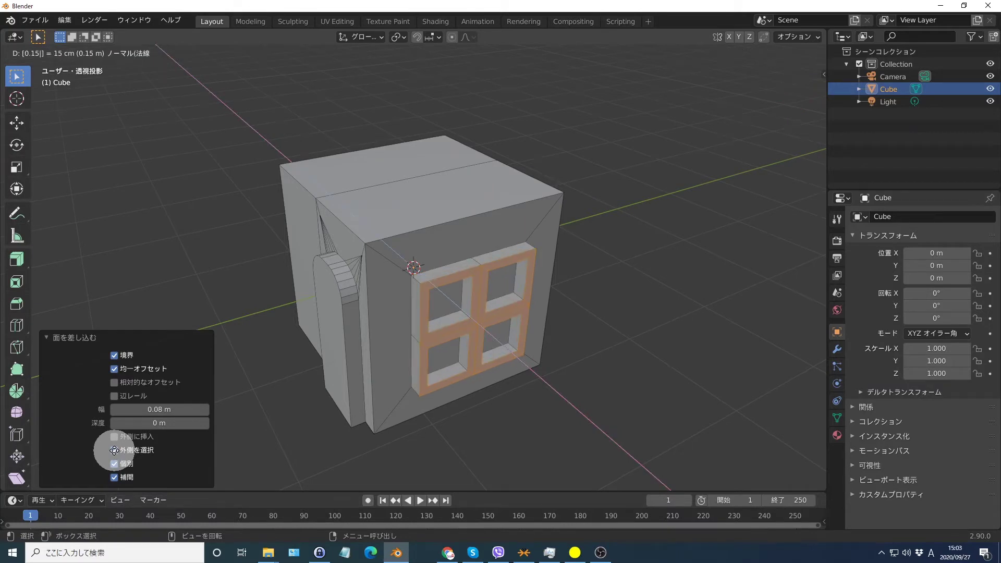
{"action": "key", "text": "Return"}
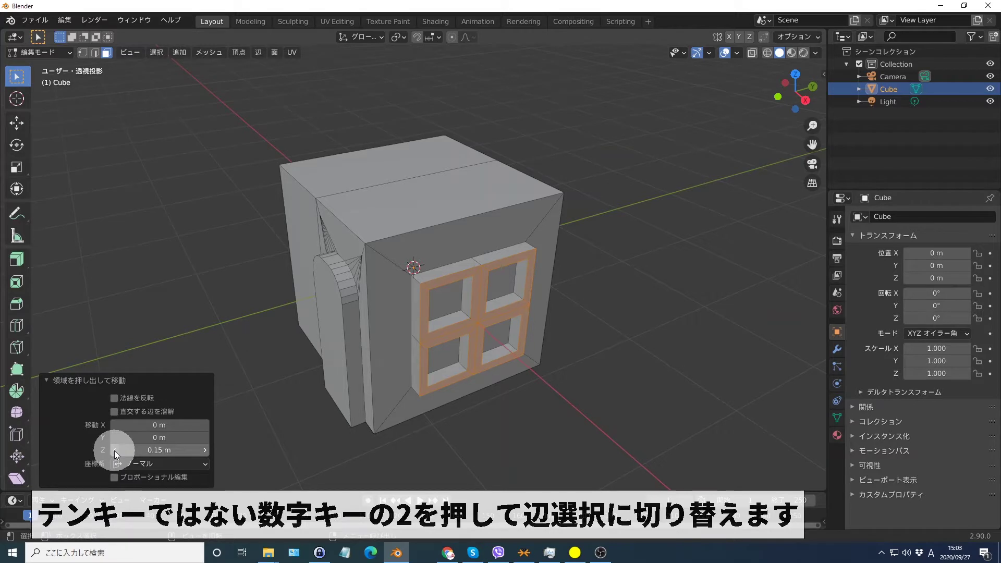
Step: In edge selection mode, raise the centre edge of the cube's top by 0.8 m along the global Z axis
{"action": "key", "text": "2"}
{"action": "left_click", "coordinate": [409, 178]}
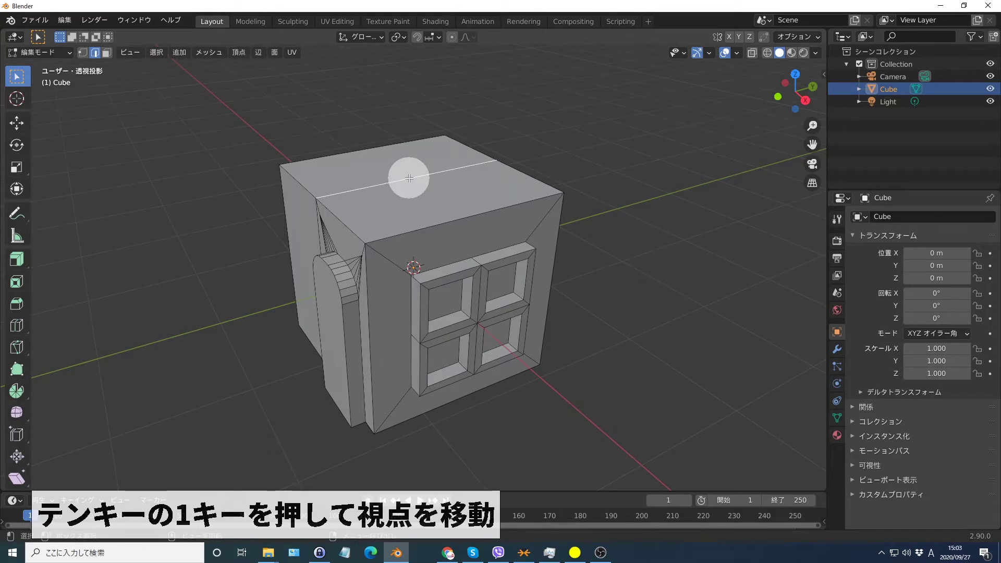
{"action": "key", "text": "KP_1"}
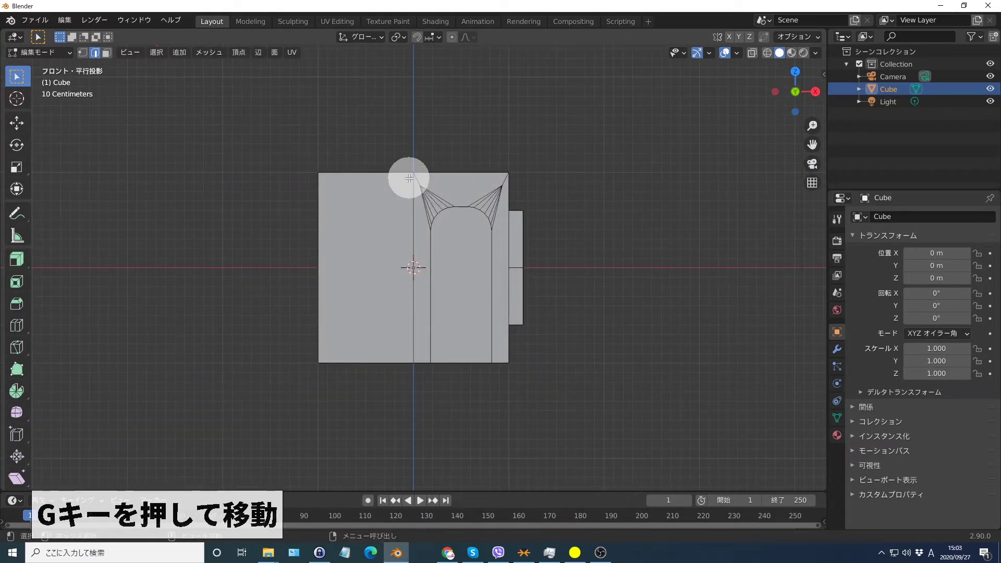
{"action": "key", "text": "g"}
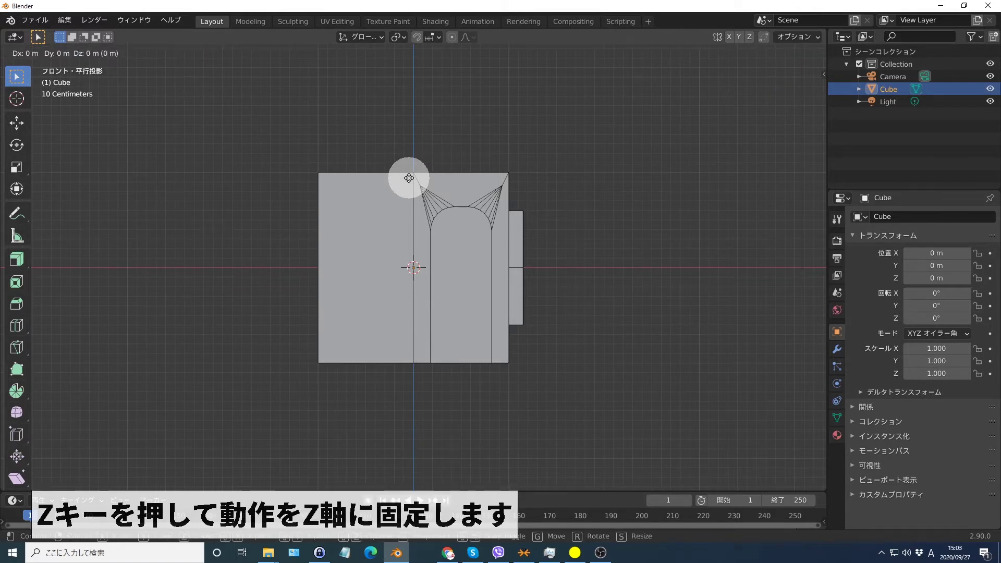
{"action": "type", "text": "z0.8"}
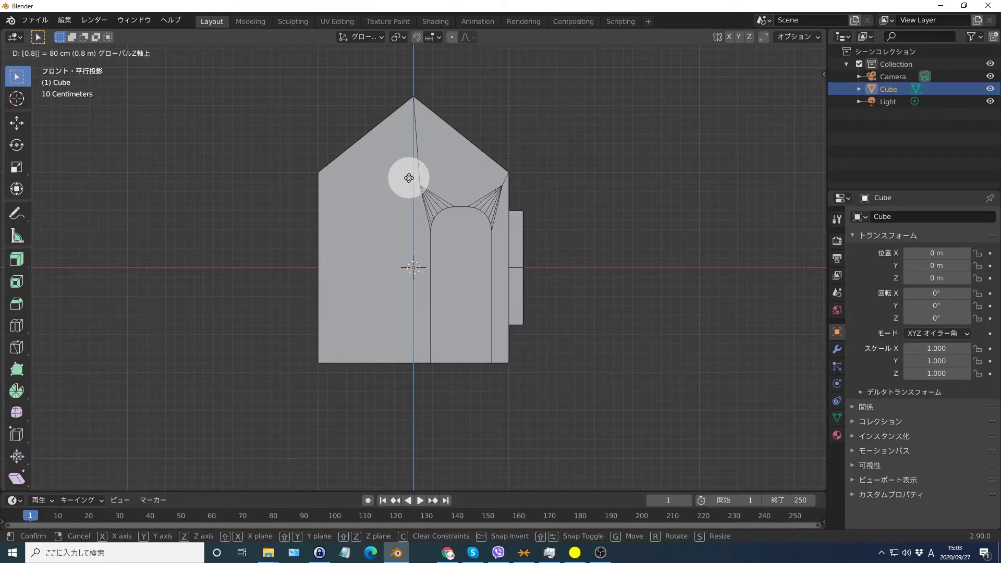
{"action": "key", "text": "Return"}
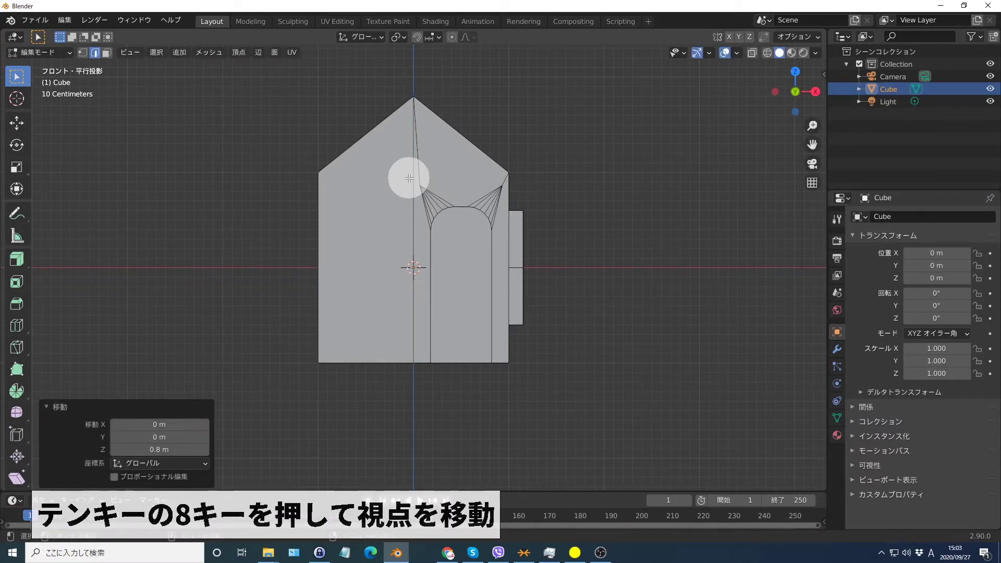
Step: In face selection mode, extrude the two sloped roof faces together by 0.2 m along their normal
{"action": "key", "text": "KP_8"}
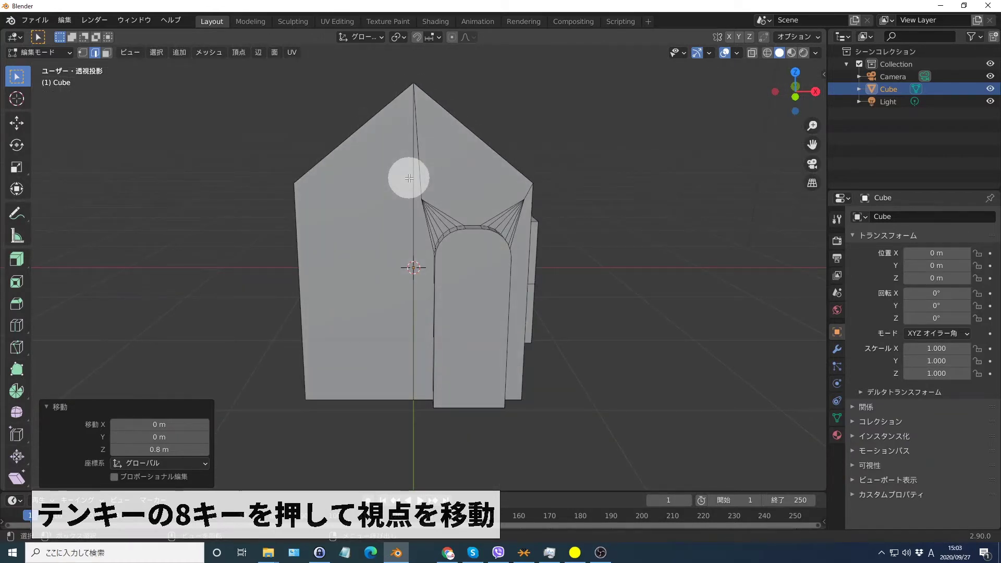
{"action": "key", "text": "KP_8"}
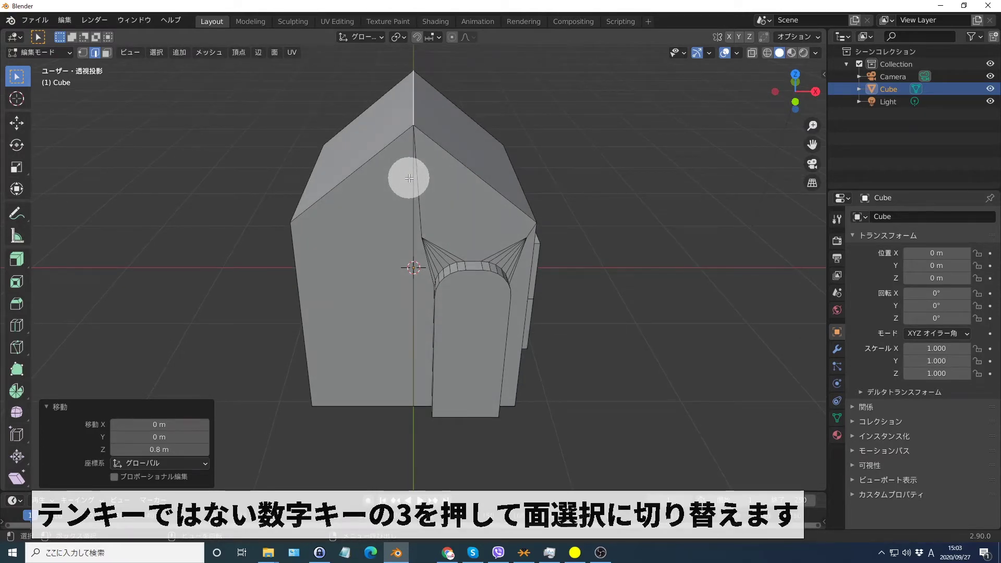
{"action": "key", "text": "3"}
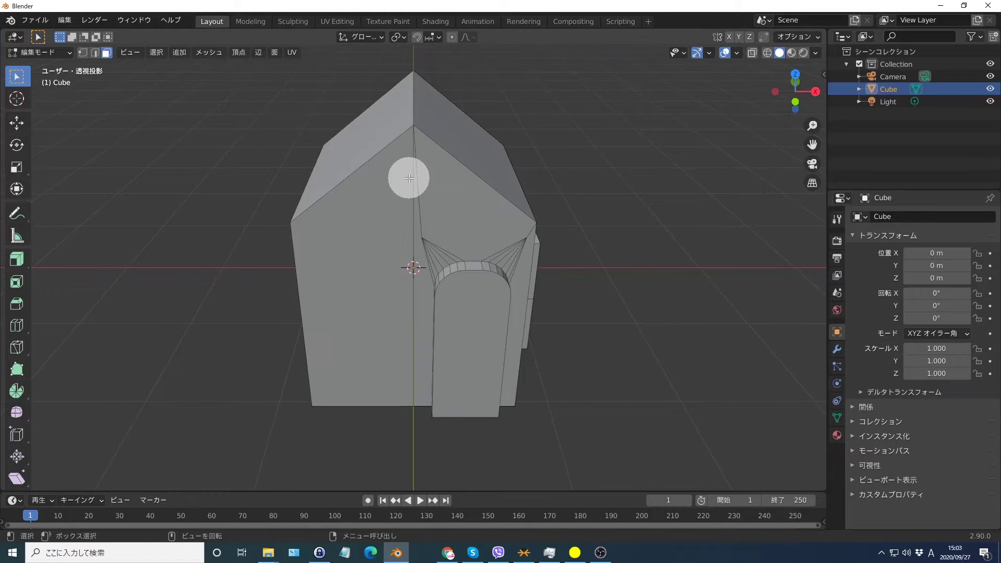
{"action": "left_click", "coordinate": [466, 138]}
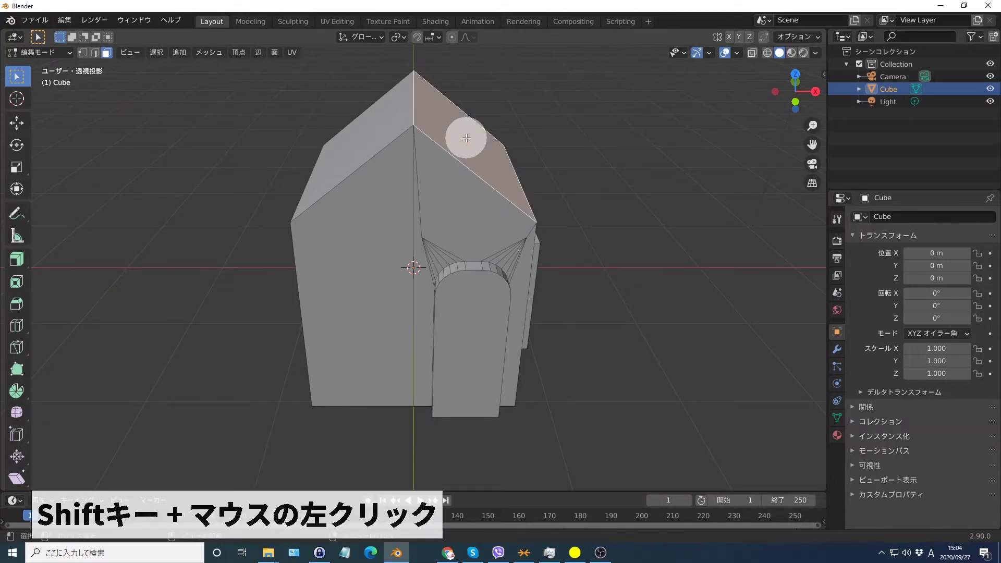
{"action": "left_click", "coordinate": [360, 139], "text": "shift"}
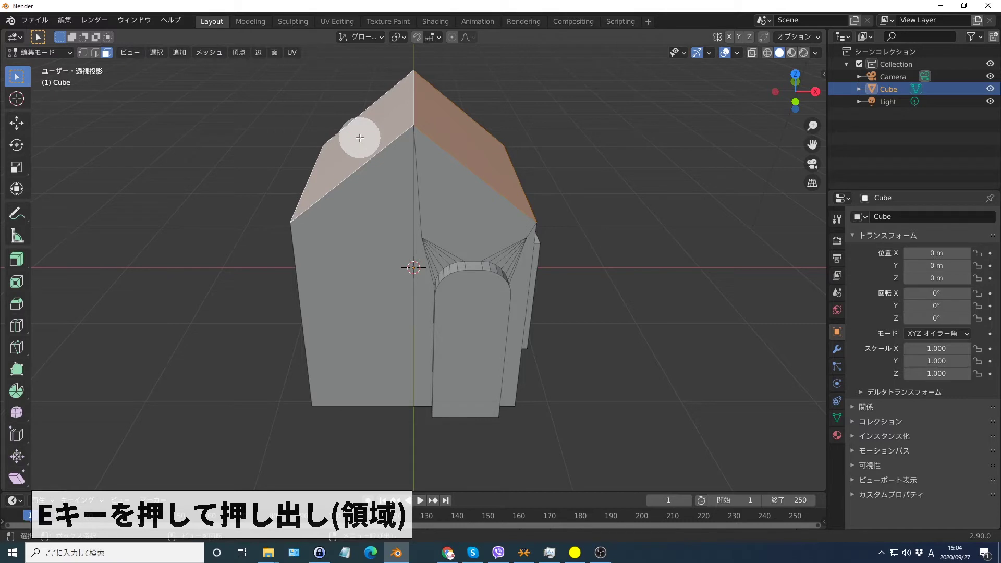
{"action": "type", "text": "e0.2"}
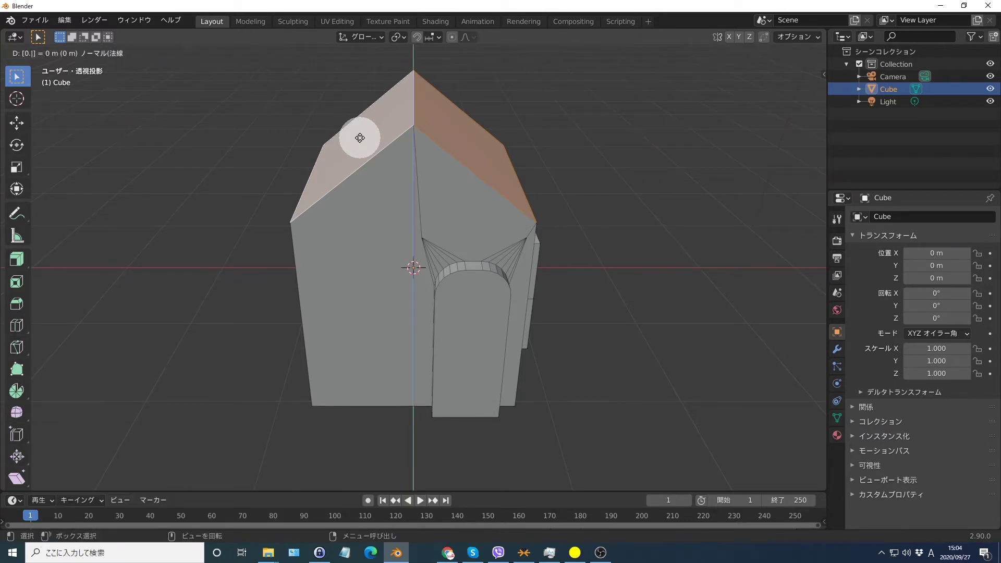
{"action": "key", "text": "Return"}
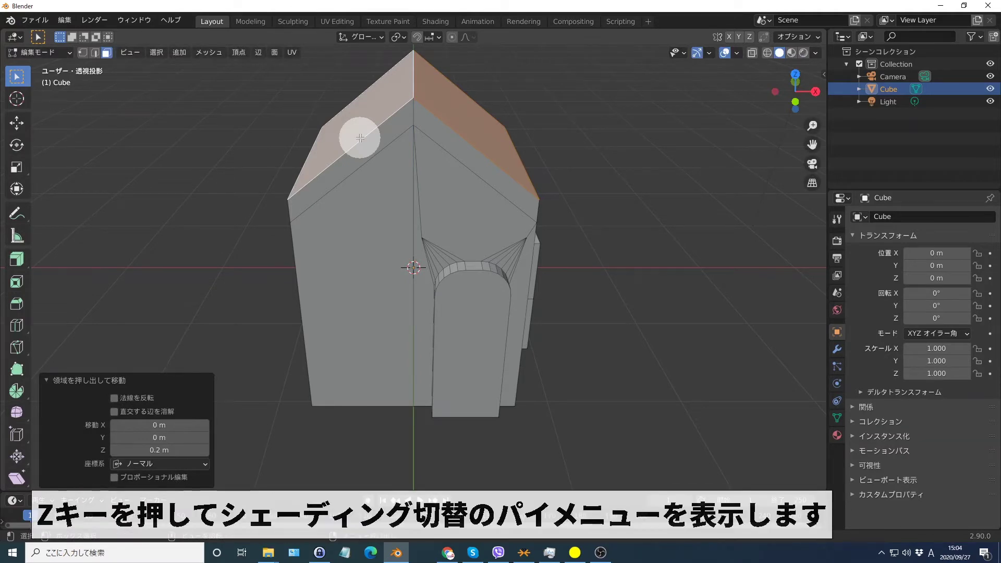
Step: In wireframe shading from the front view, select all faces of the roof slab and split them from the house body
{"action": "key", "text": "z"}
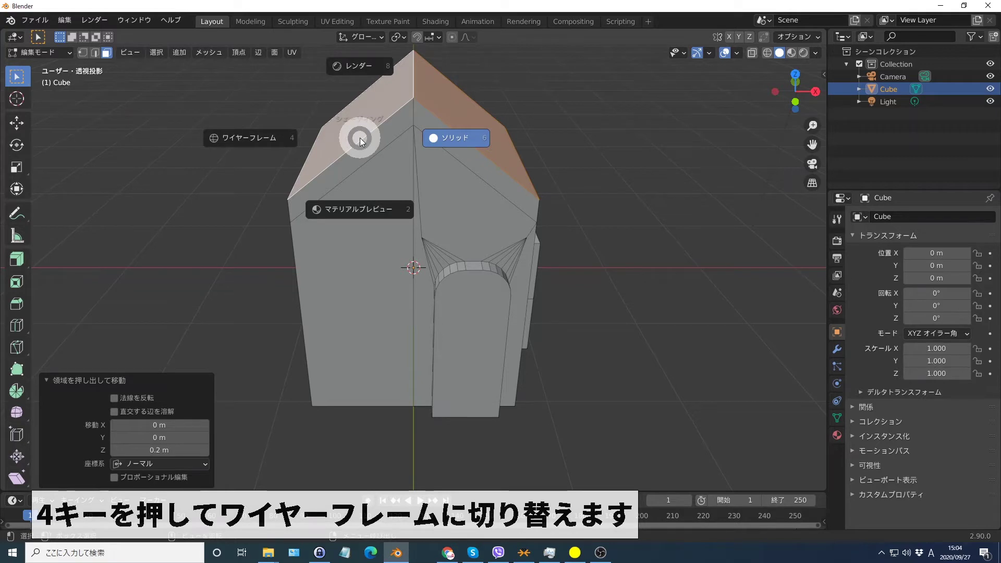
{"action": "key", "text": "4"}
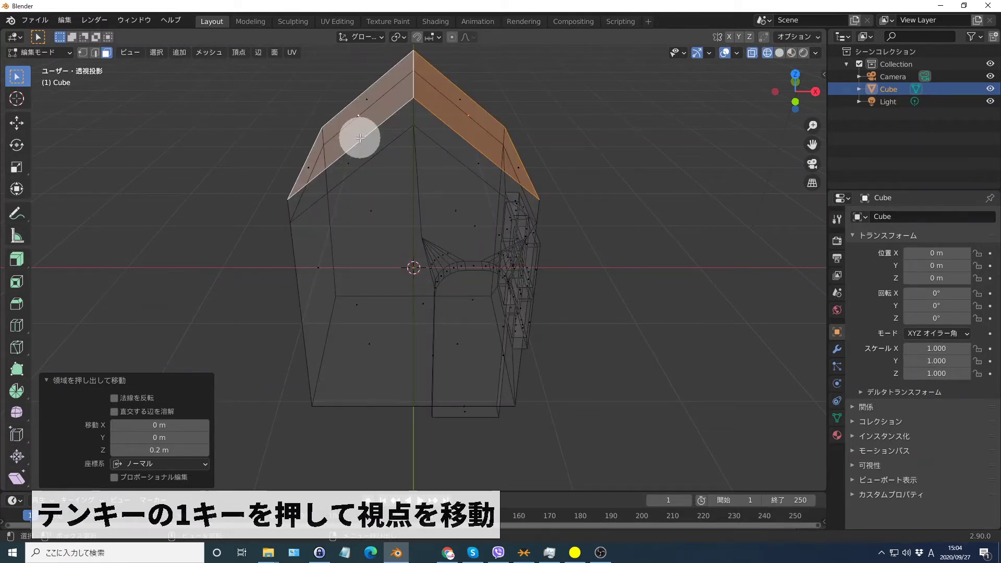
{"action": "key", "text": "KP_1"}
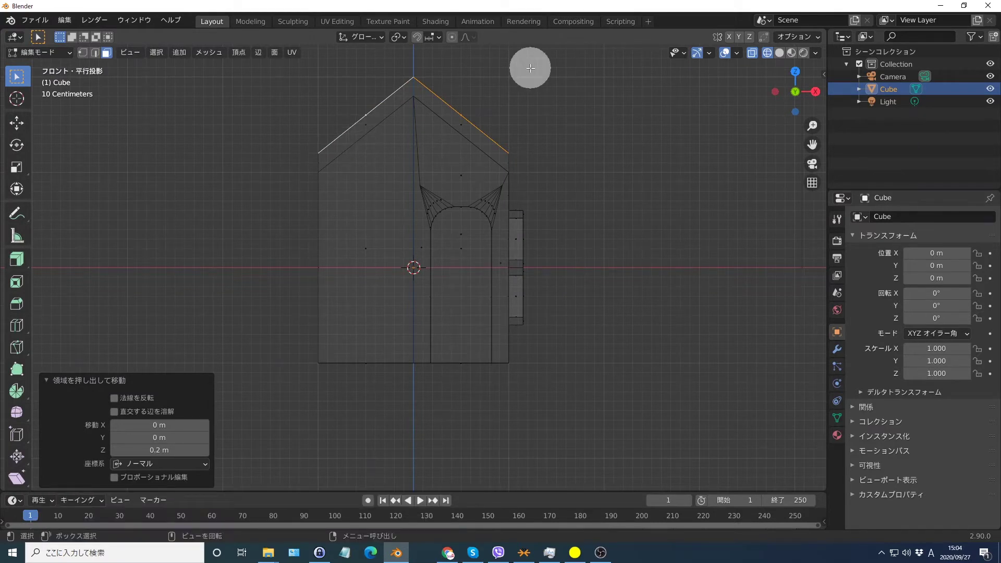
{"action": "left_click_drag", "start_coordinate": [530, 68], "coordinate": [285, 173]}
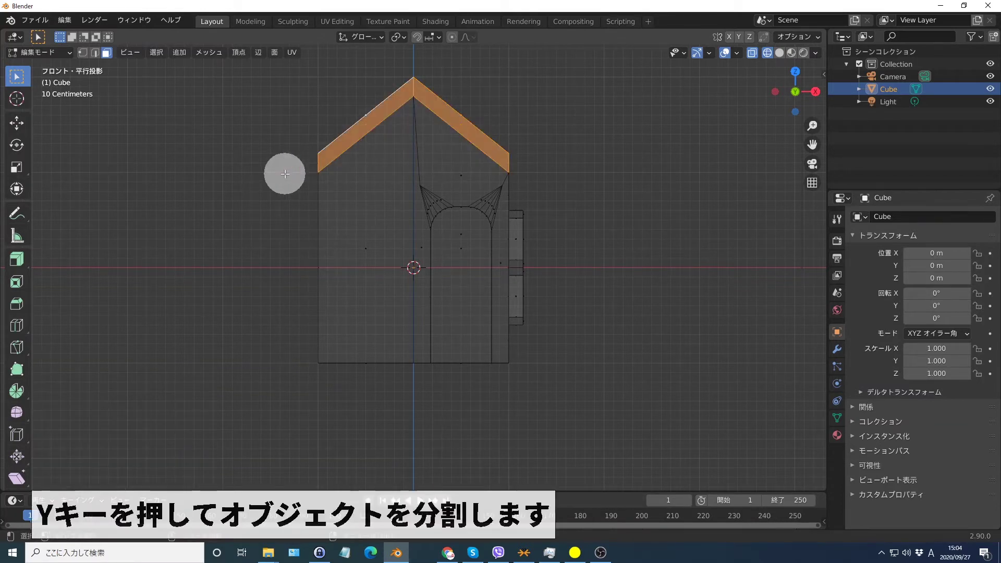
{"action": "key", "text": "y"}
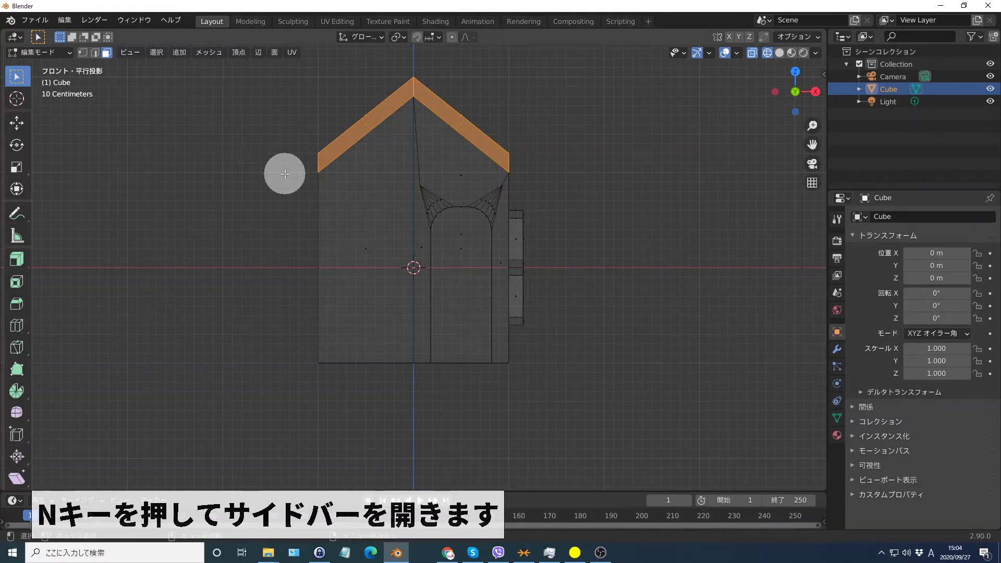
Step: Set the 3D cursor's location to X 0 m, Y 0 m and Z 1.8 m
{"action": "key", "text": "n"}
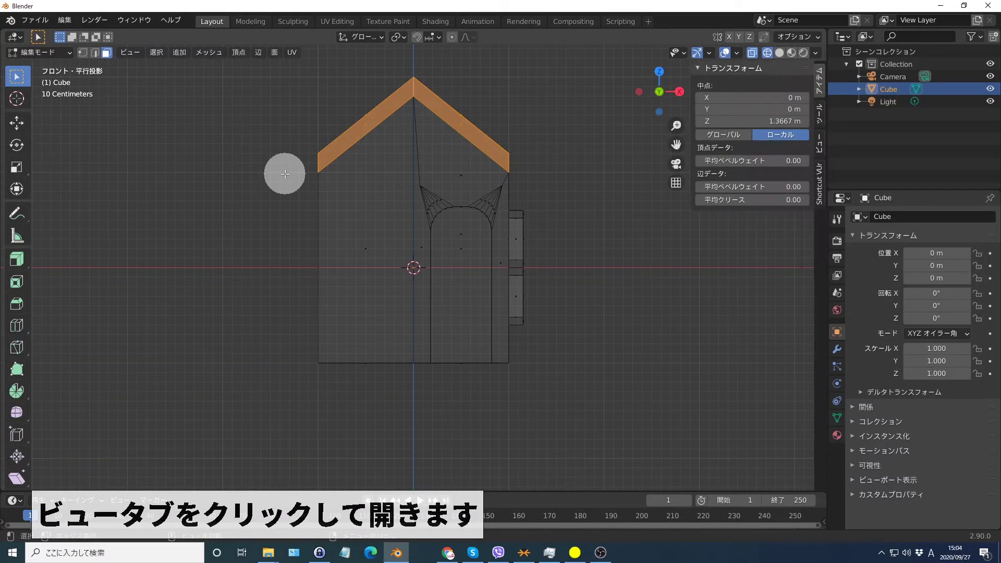
{"action": "left_click", "coordinate": [819, 139]}
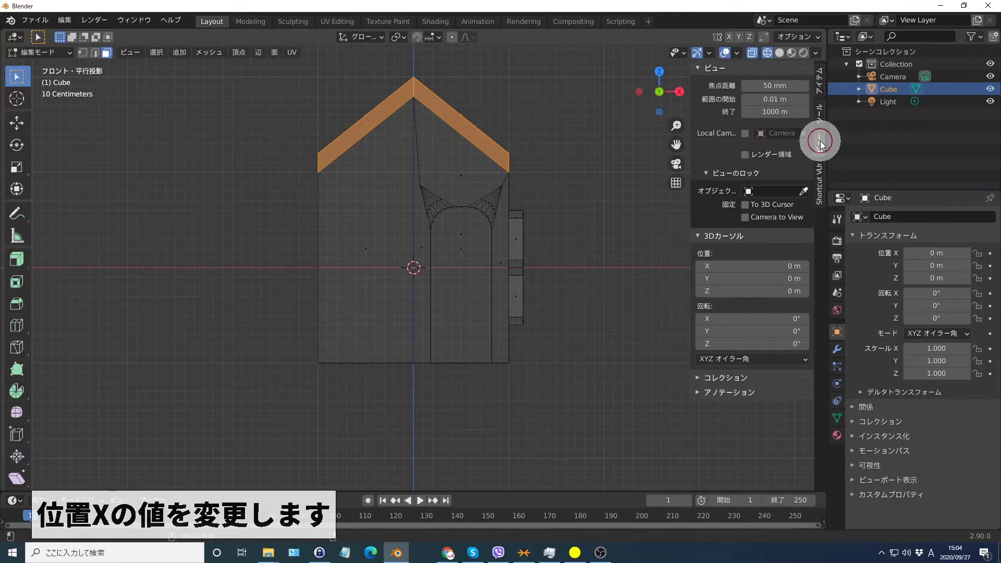
{"action": "left_click", "coordinate": [744, 266]}
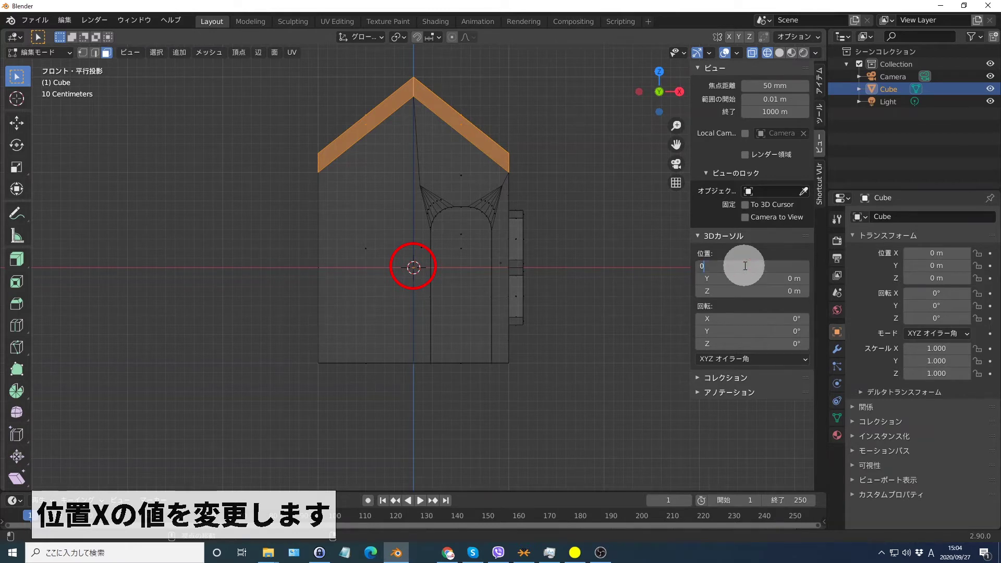
{"action": "key", "text": "Return"}
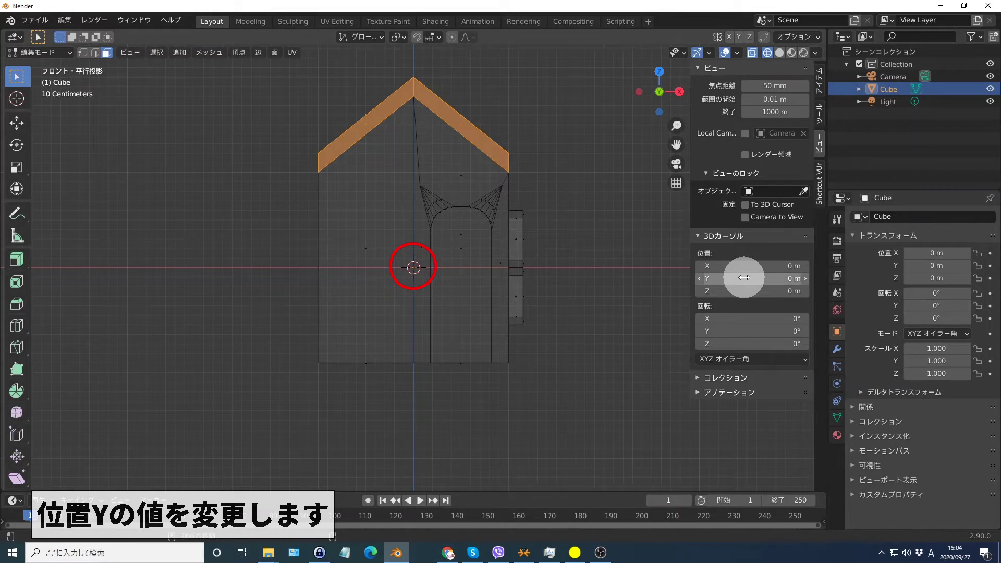
{"action": "left_click", "coordinate": [744, 278]}
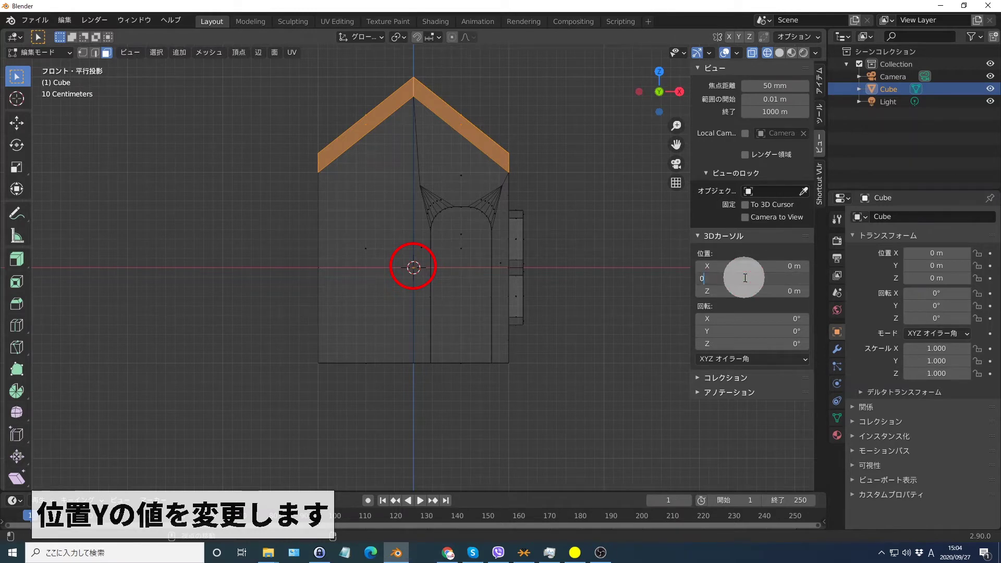
{"action": "key", "text": "Return"}
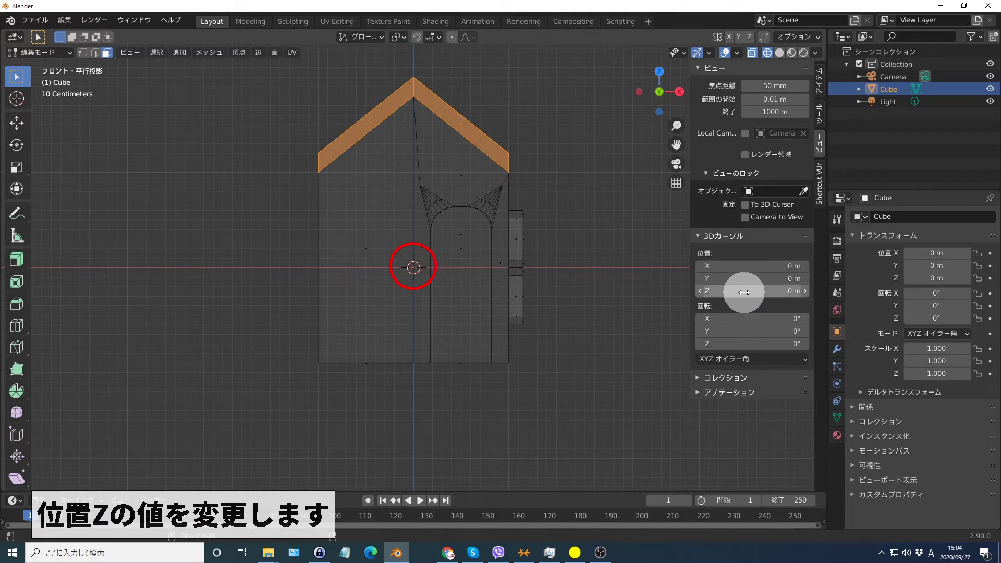
{"action": "left_click", "coordinate": [744, 293]}
{"action": "type", "text": "1.8"}
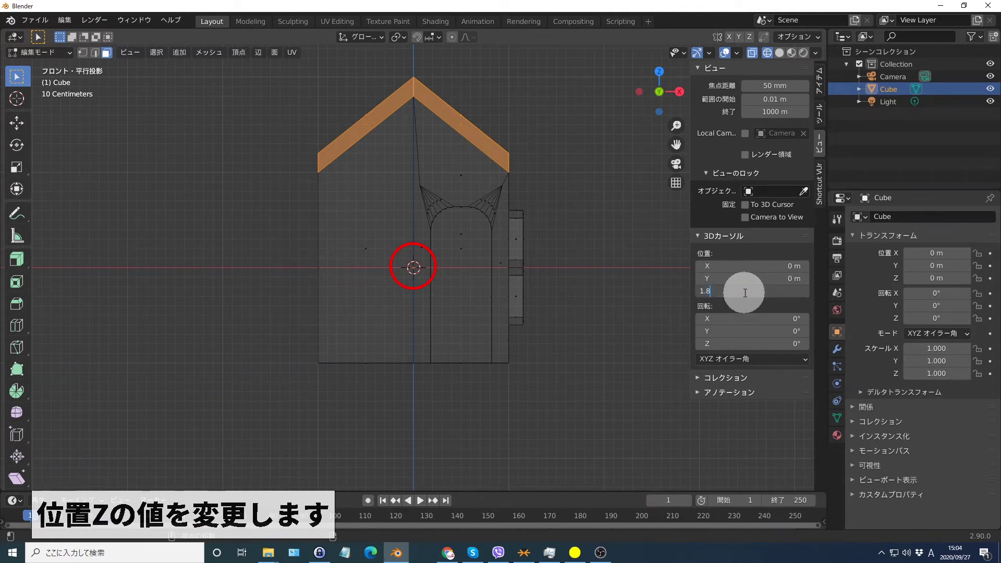
{"action": "key", "text": "Return"}
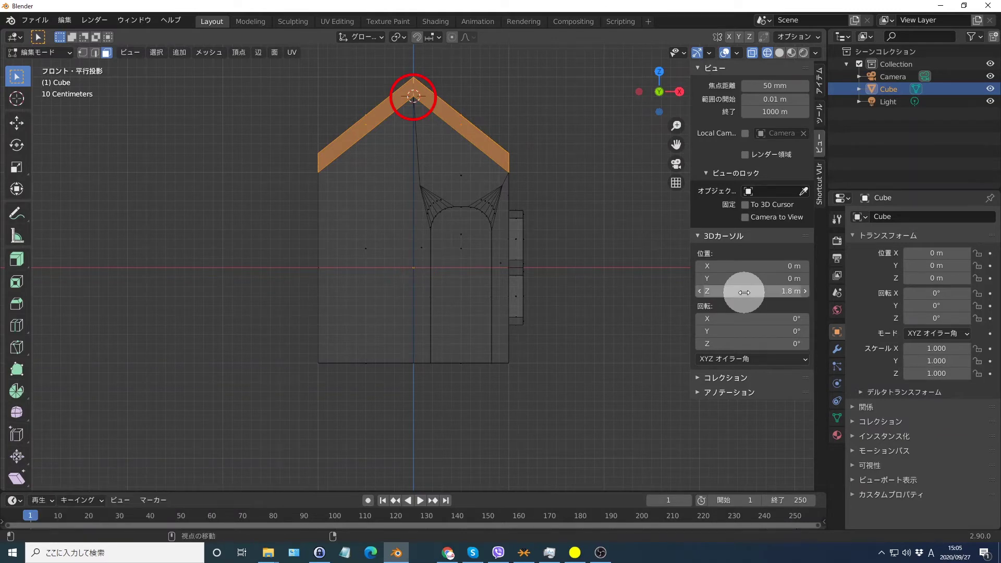
Step: Set the pivot point to the 3D cursor and scale the selected roof slab uniformly by 1.2
{"action": "key", "text": "n"}
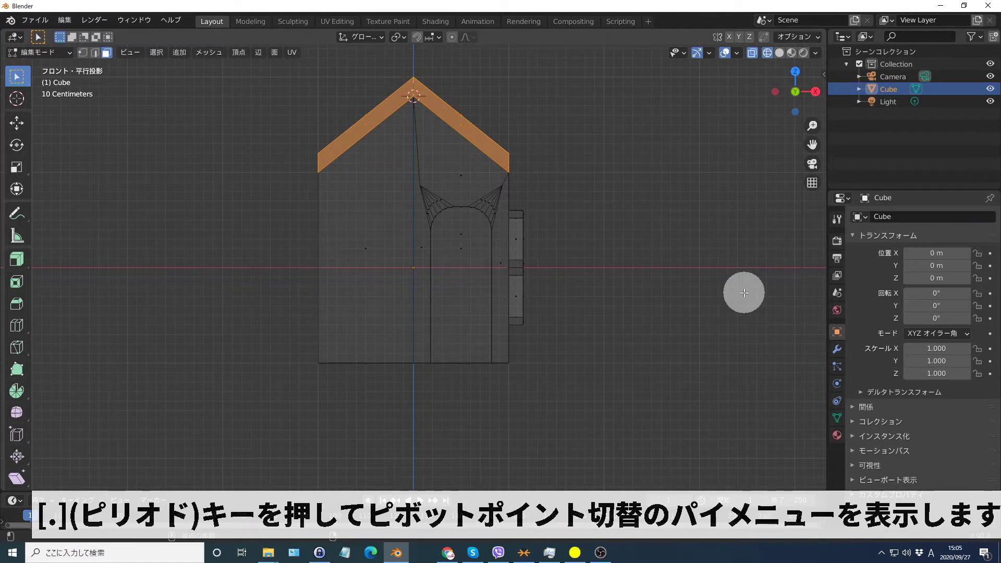
{"action": "key", "text": "period"}
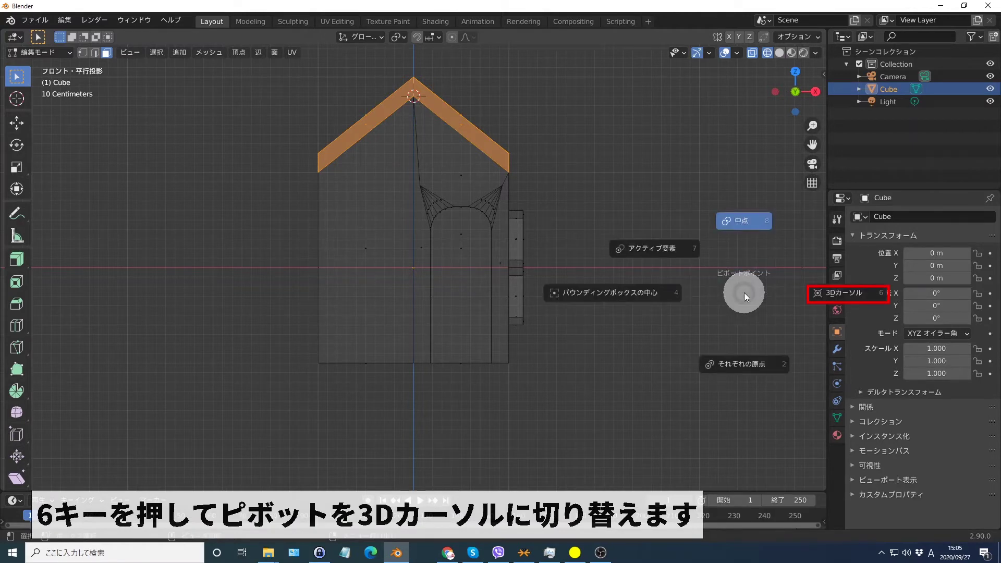
{"action": "key", "text": "6"}
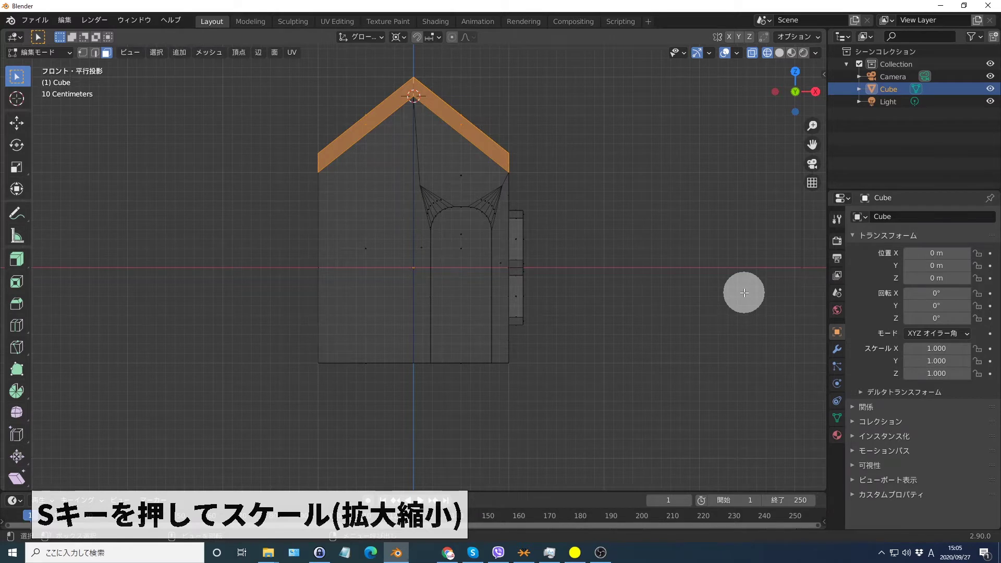
{"action": "type", "text": "s1.2"}
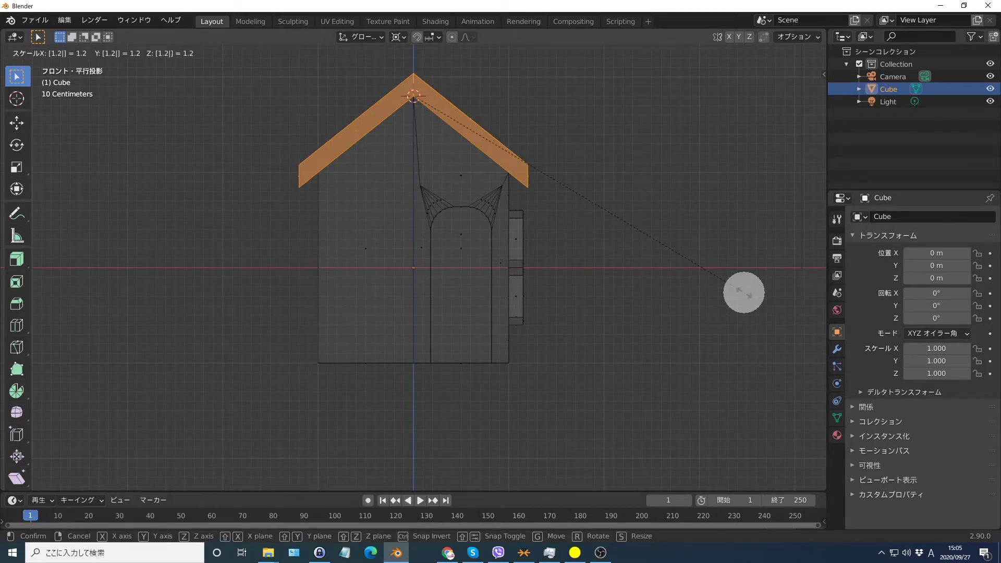
{"action": "key", "text": "Return"}
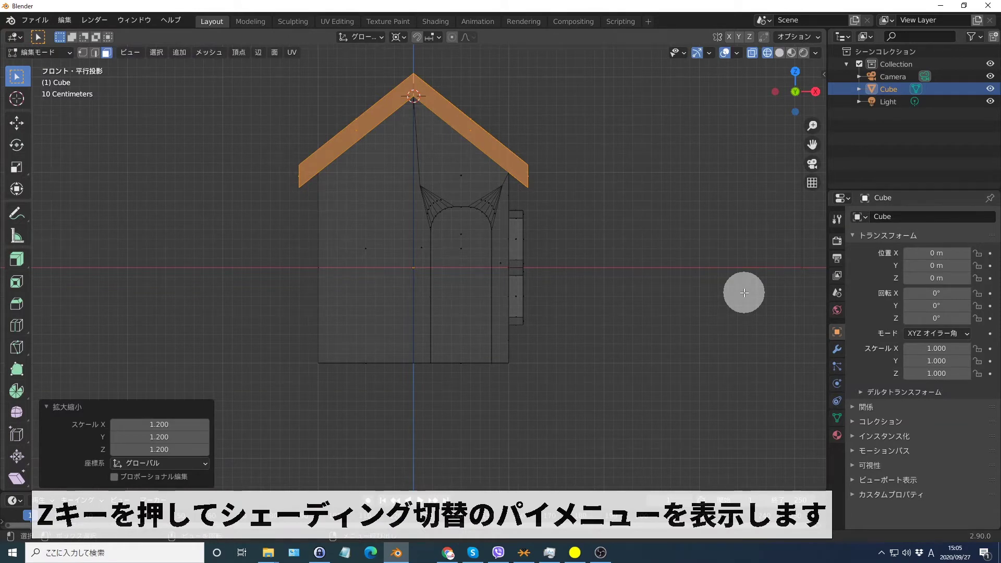
Step: In solid shading, subdivide the upper face of the roof slope above the window side with 3 cuts
{"action": "key", "text": "z"}
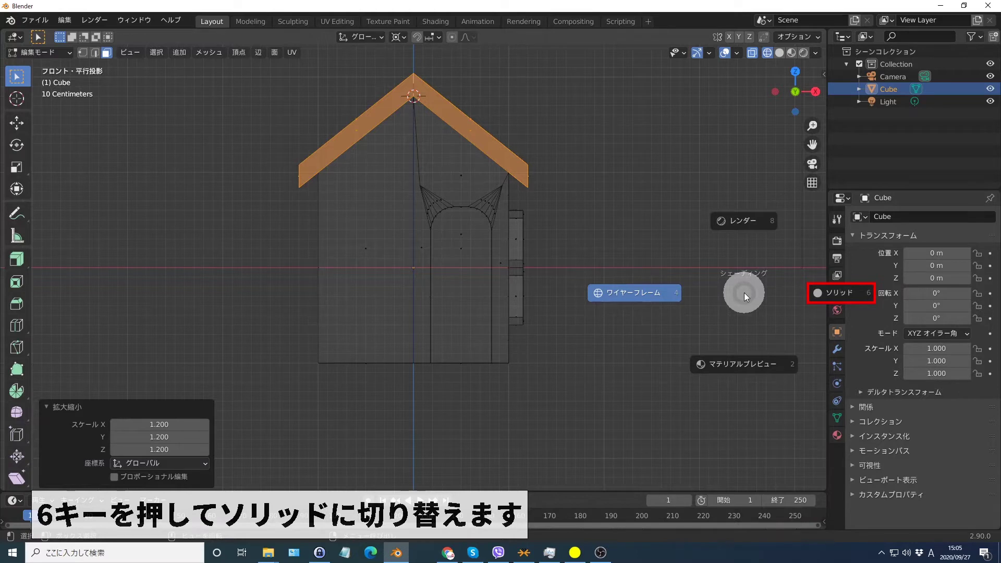
{"action": "key", "text": "6"}
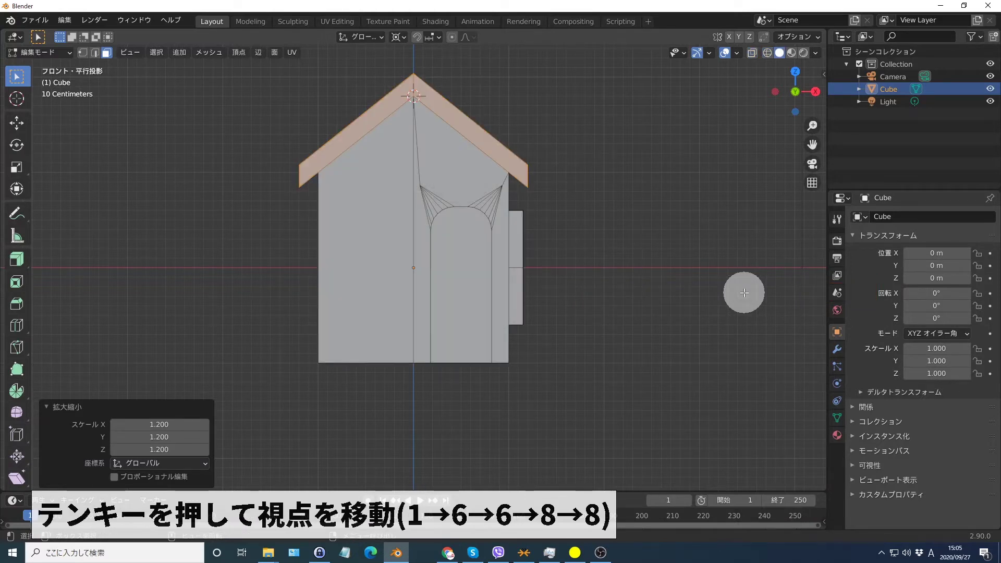
{"action": "key", "text": "KP_6"}
{"action": "key", "text": "KP_6"}
{"action": "key", "text": "KP_8"}
{"action": "key", "text": "KP_8"}
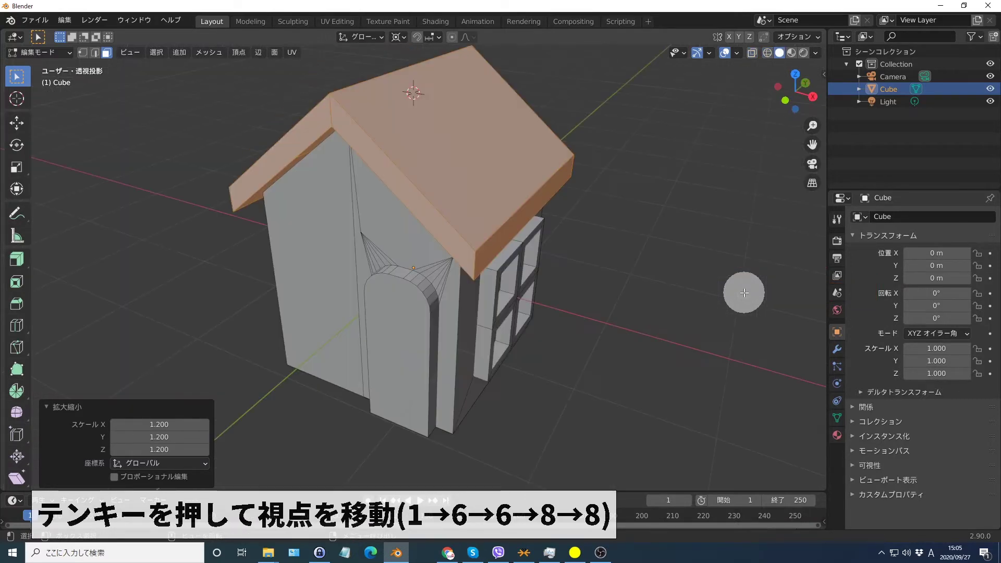
{"action": "left_click", "coordinate": [467, 138]}
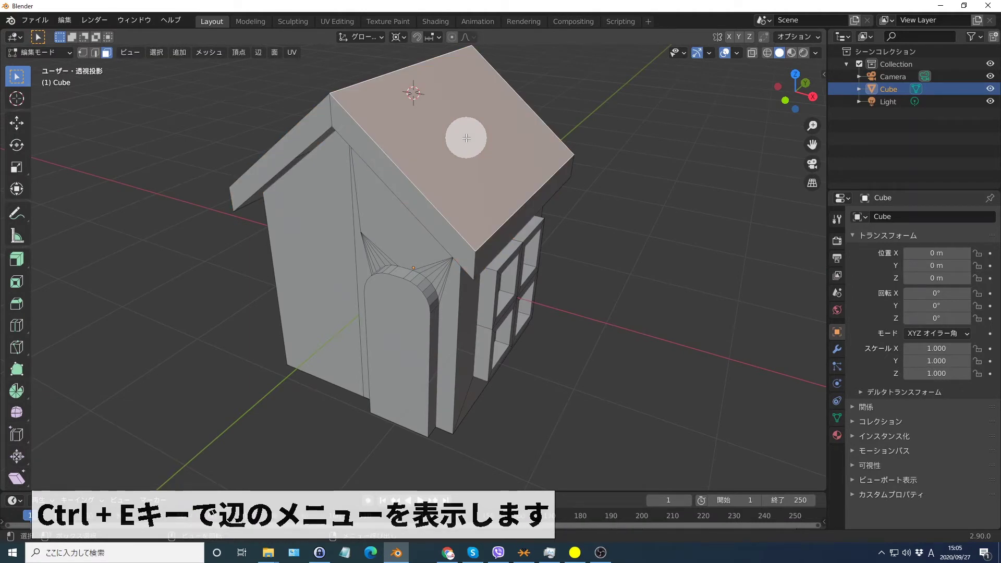
{"action": "key", "text": "ctrl"}
{"action": "key", "text": "ctrl+e"}
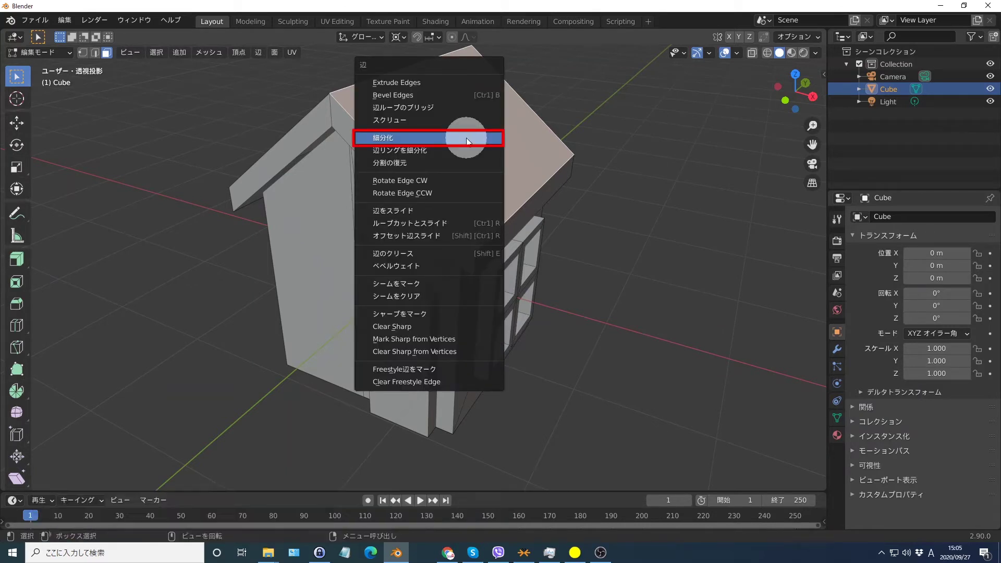
{"action": "key", "text": "5"}
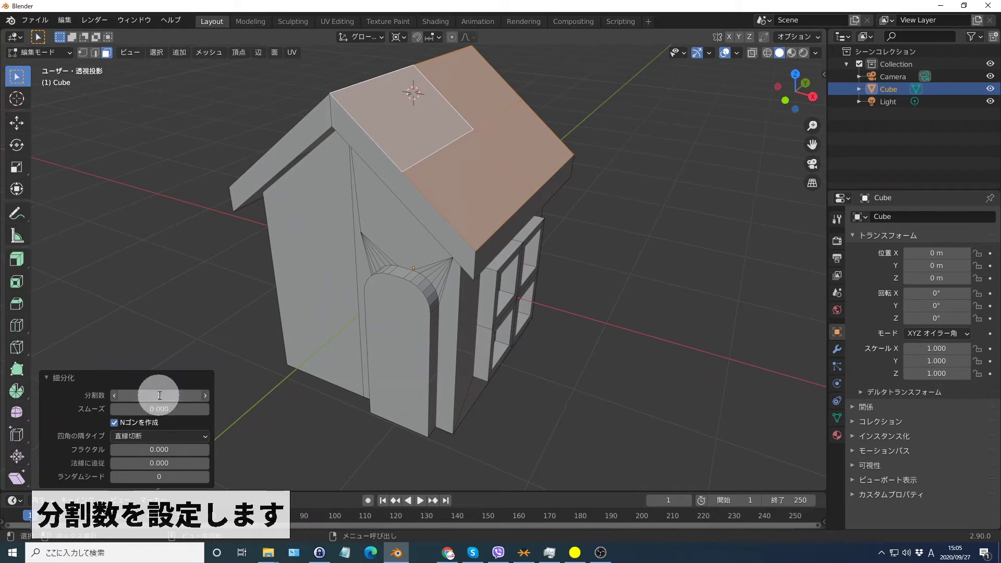
{"action": "left_click", "coordinate": [159, 395]}
{"action": "type", "text": "3"}
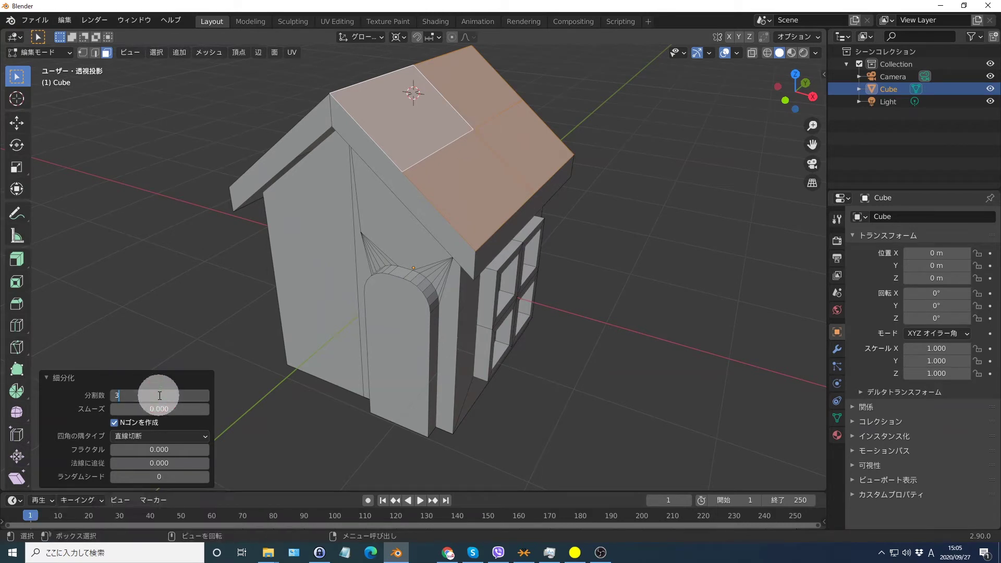
{"action": "key", "text": "Return"}
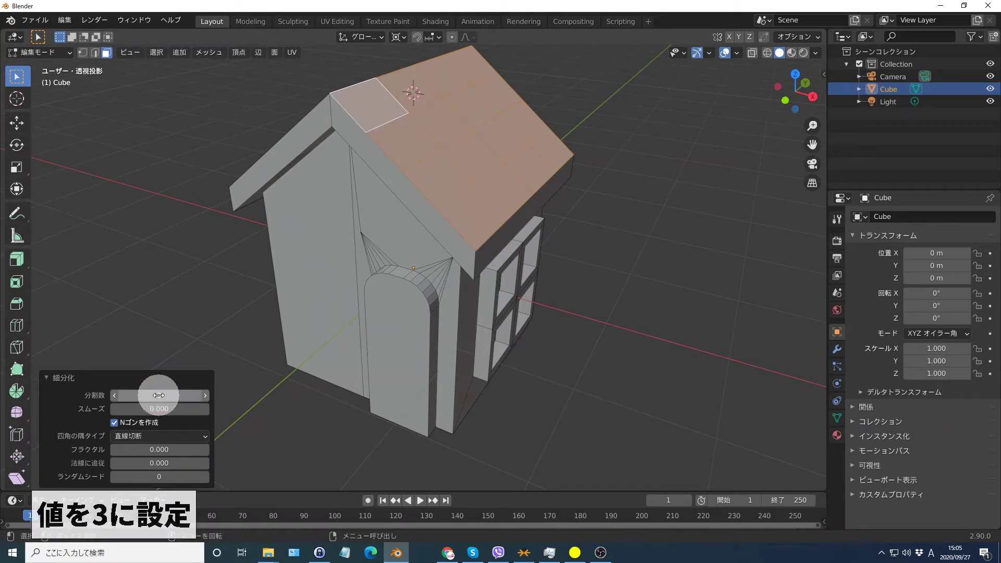
Step: Extrude the roof grid face second from the ridge and second from the front 0.6 m along global Z as a chimney
{"action": "left_click", "coordinate": [443, 121]}
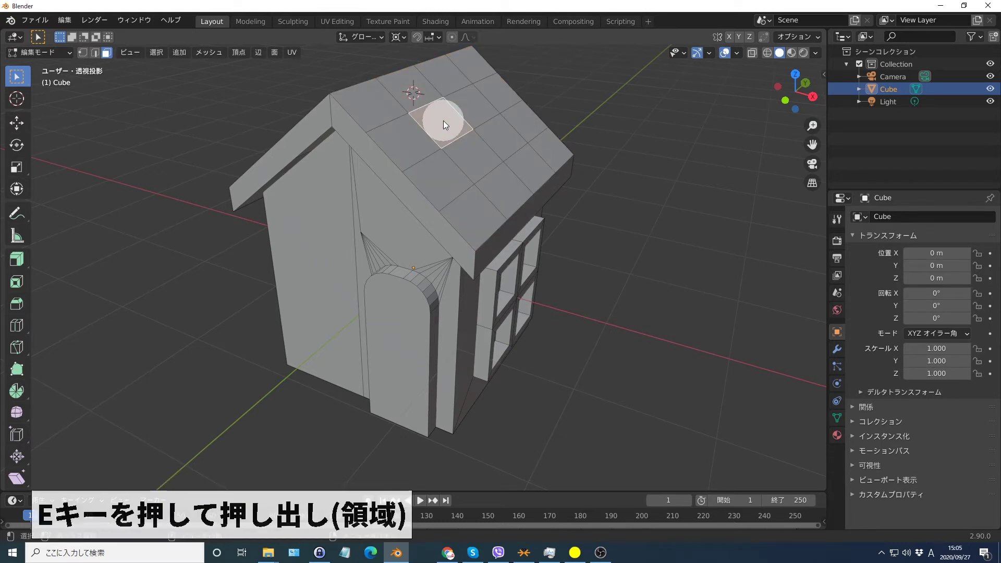
{"action": "key", "text": "e"}
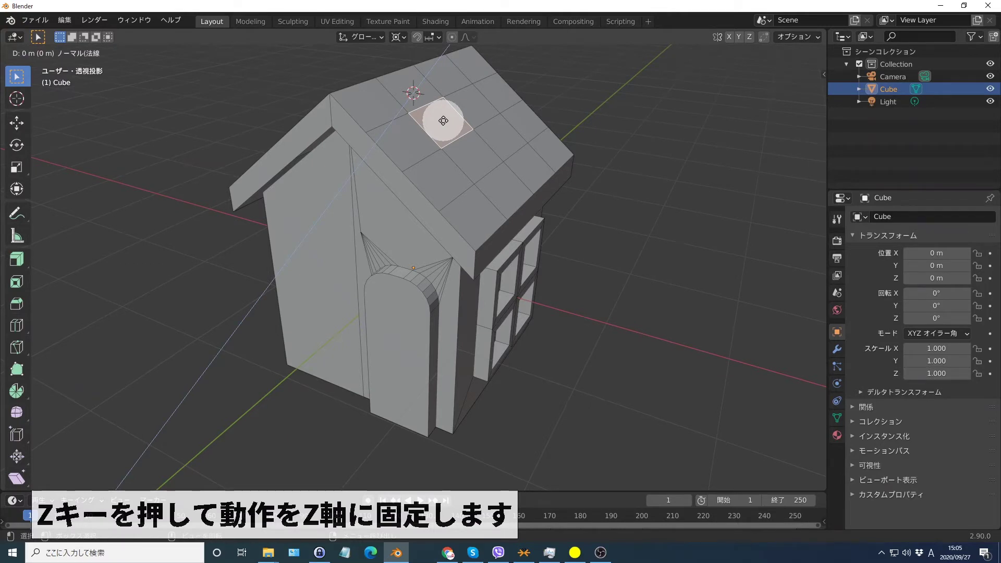
{"action": "type", "text": "z0.6"}
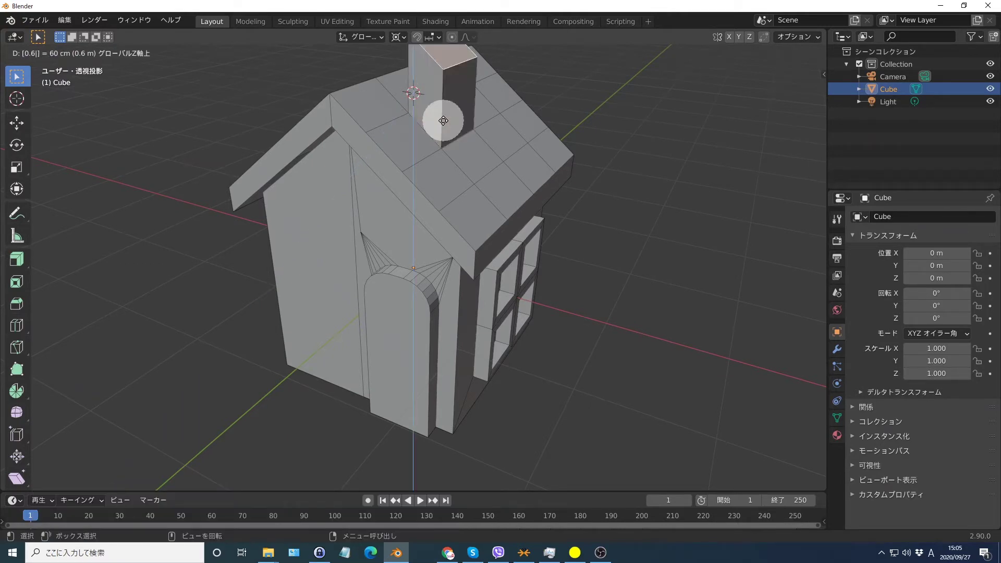
{"action": "key", "text": "Return"}
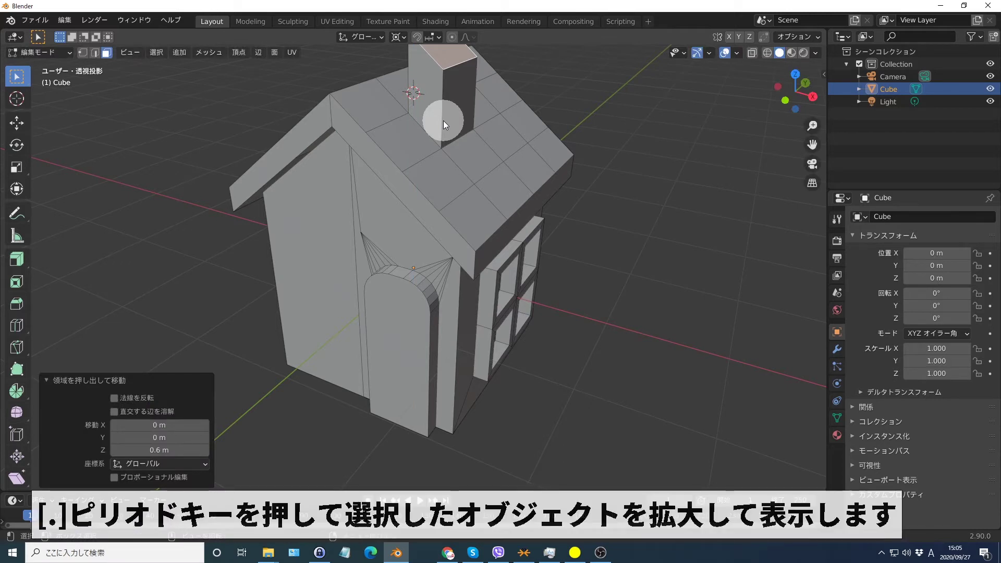
Step: In edge selection mode, move the chimney's ridge-side top edge by -0.24 m along the global Z axis
{"action": "key", "text": "KP_Decimal"}
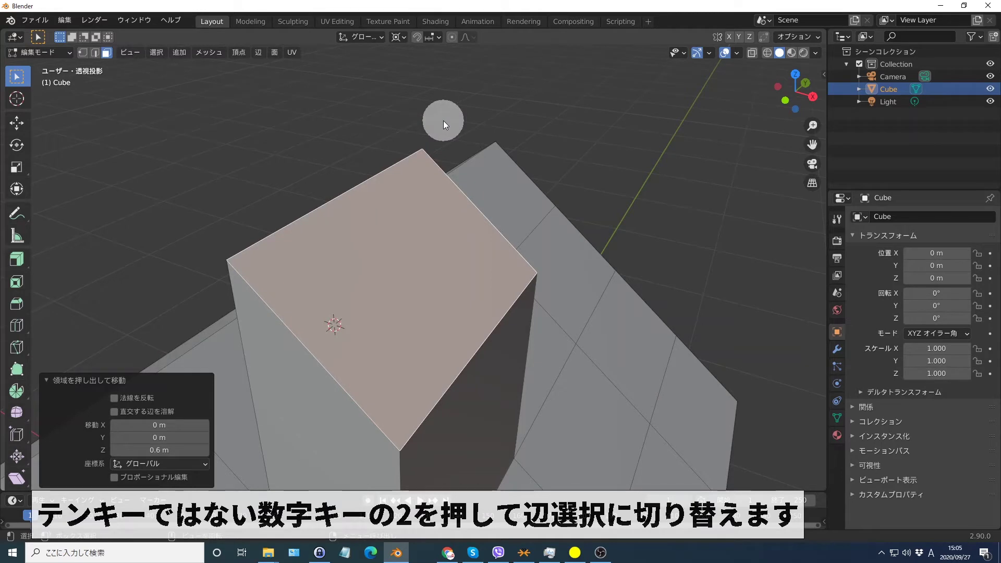
{"action": "key", "text": "2"}
{"action": "left_click", "coordinate": [331, 200]}
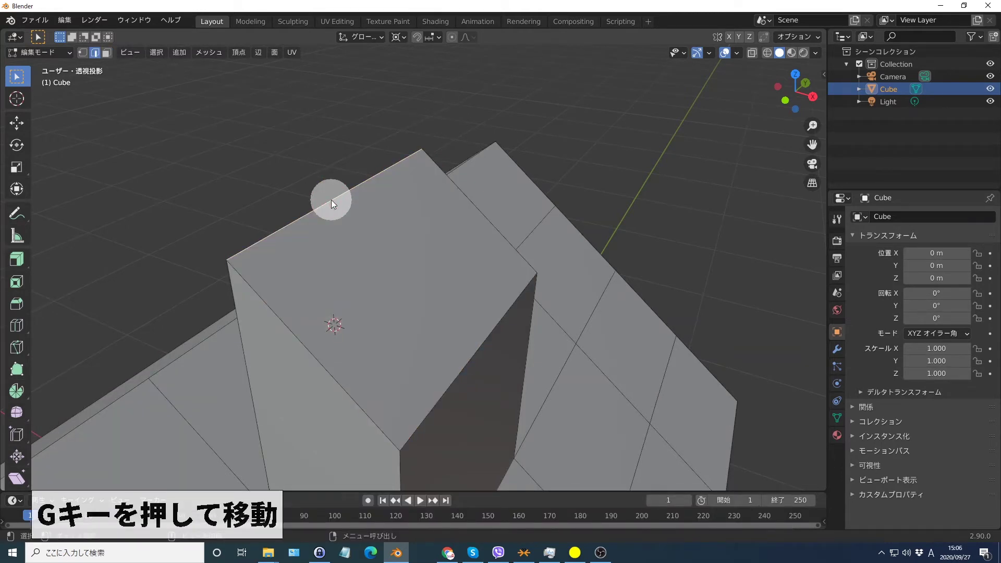
{"action": "key", "text": "g"}
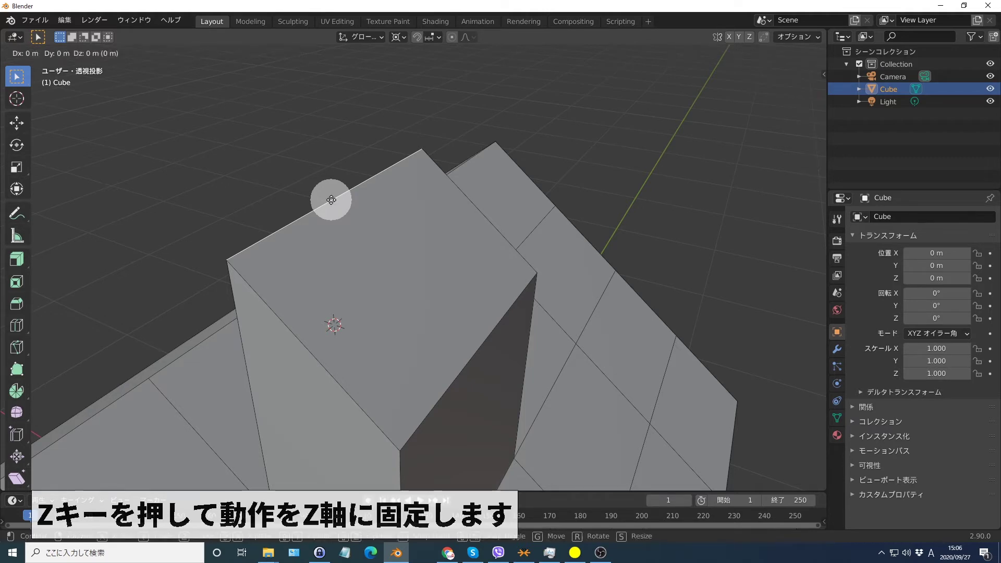
{"action": "type", "text": "z-0.24"}
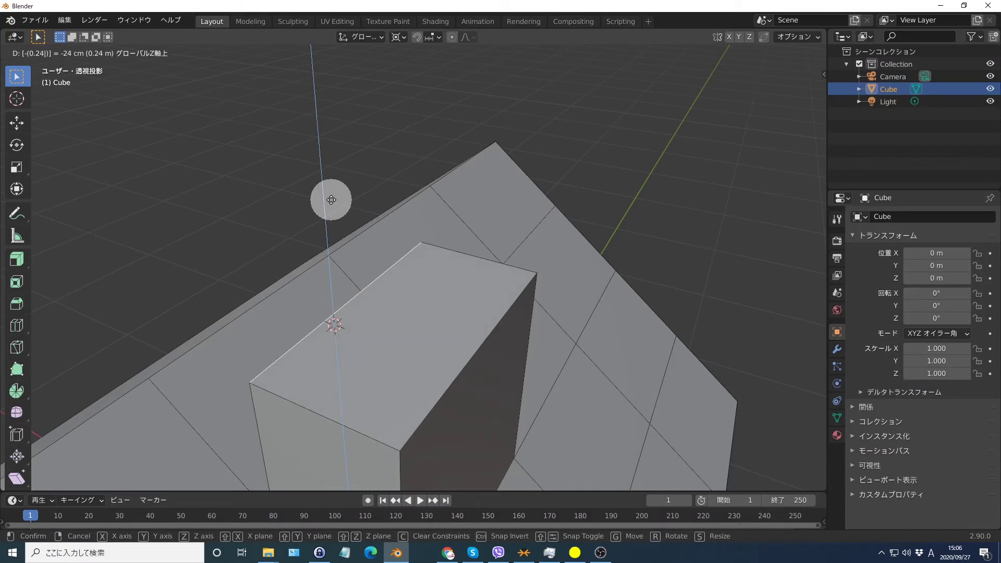
{"action": "key", "text": "Return"}
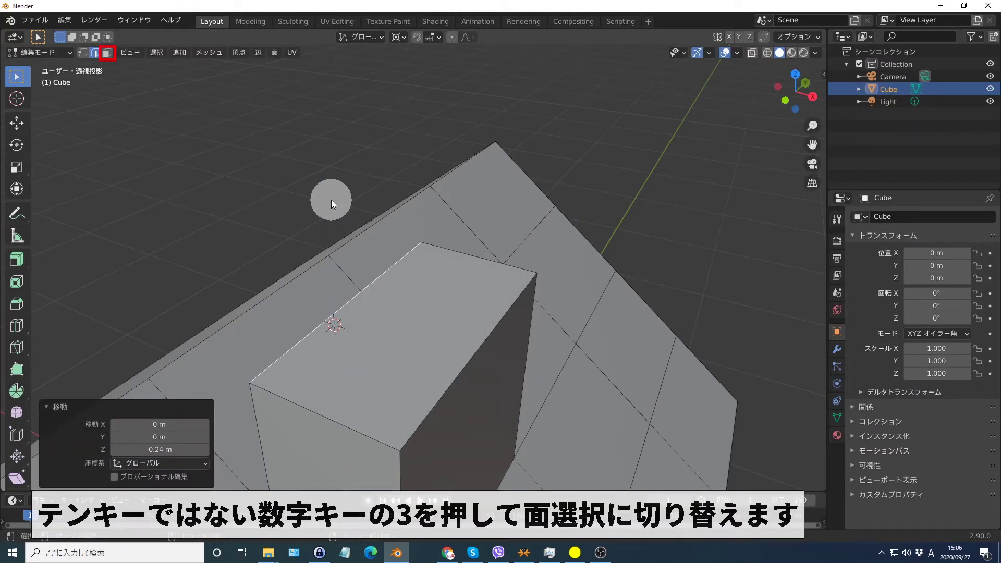
Step: In face selection mode, inset the chimney's top face by 0.05 m with Select Outer turned off
{"action": "key", "text": "3"}
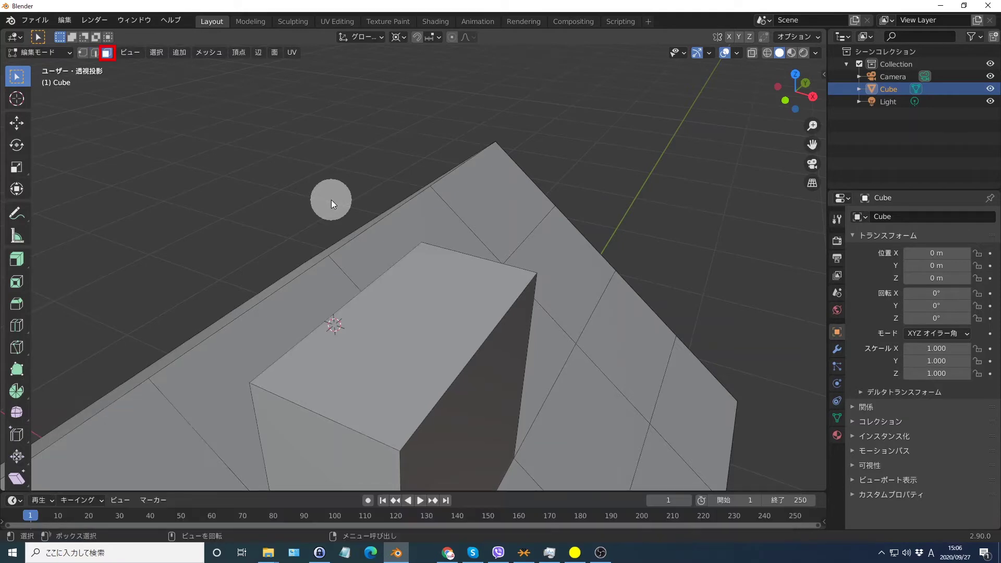
{"action": "left_click", "coordinate": [407, 327]}
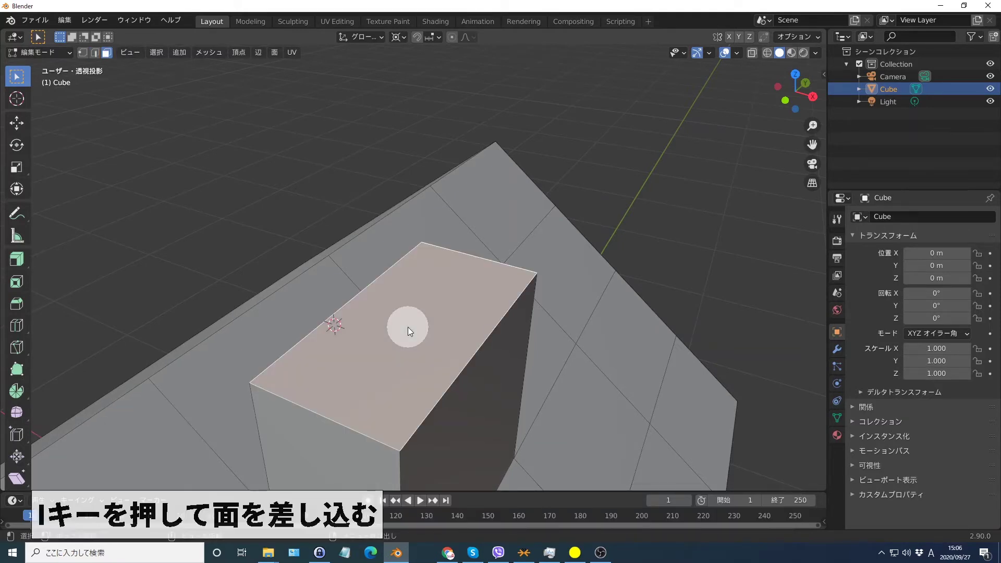
{"action": "key", "text": "i"}
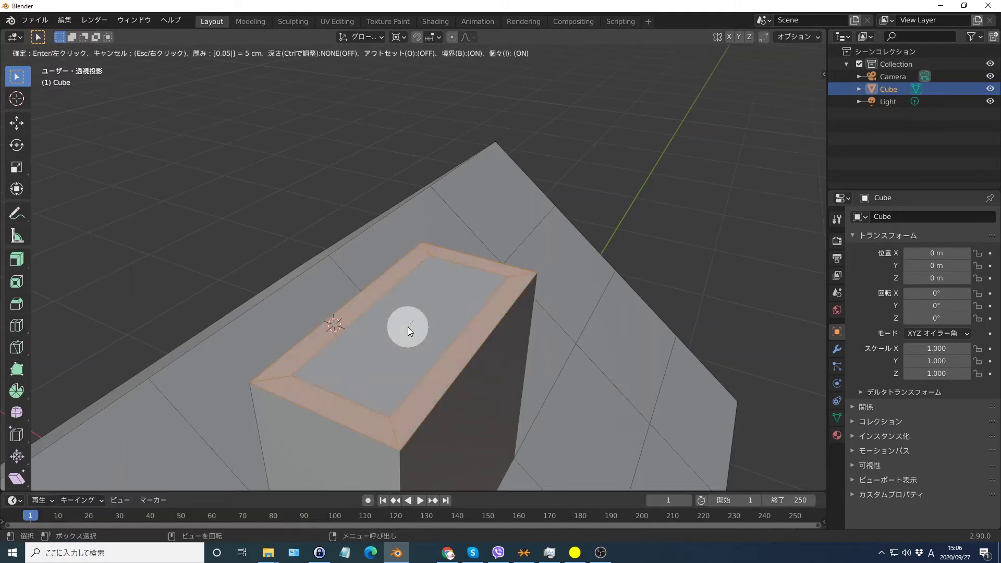
{"action": "key", "text": "Return"}
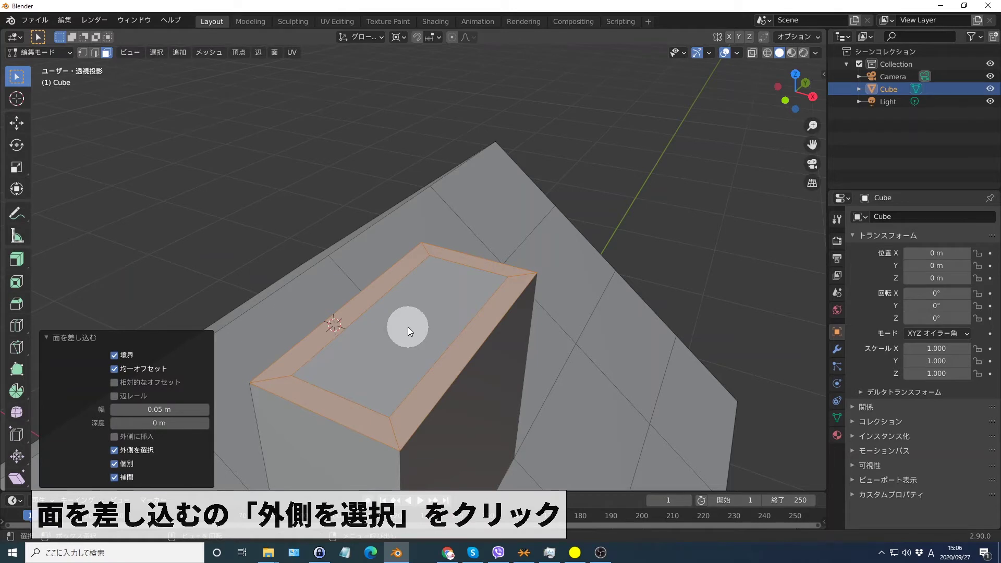
{"action": "left_click", "coordinate": [114, 450]}
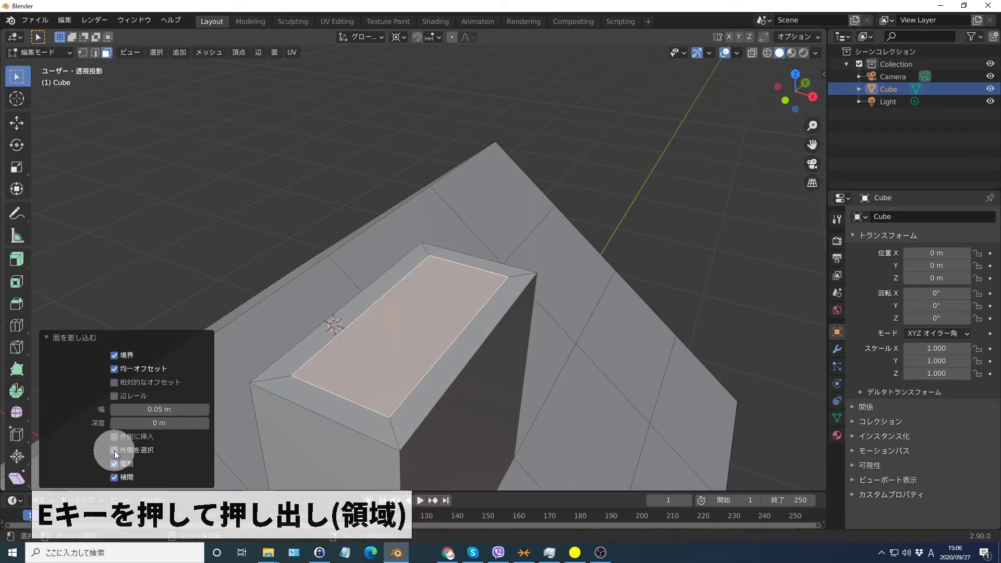
Step: Extrude the chimney's inner top face by -1 m along its normal to hollow it, and clear the selection
{"action": "type", "text": "e-1"}
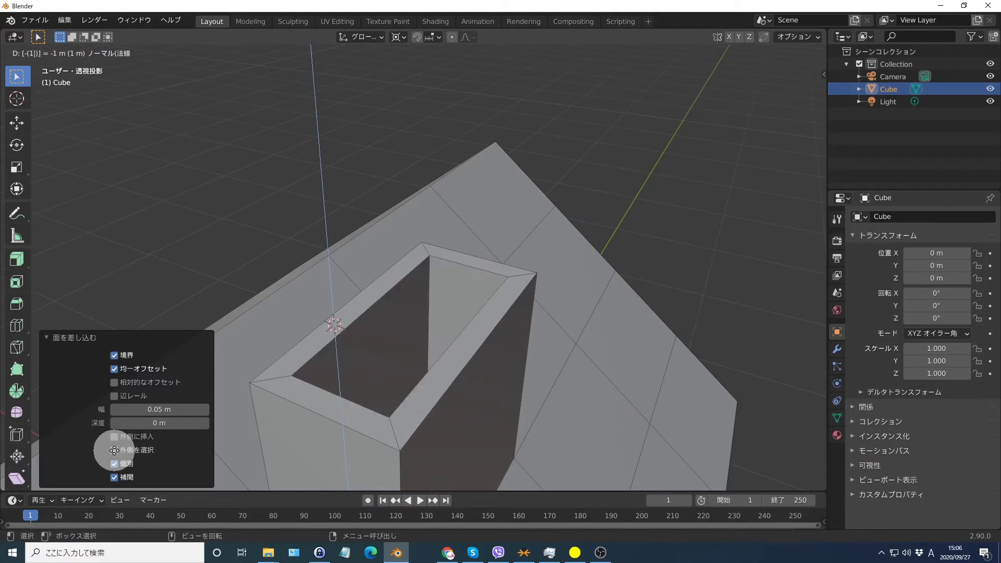
{"action": "key", "text": "Return"}
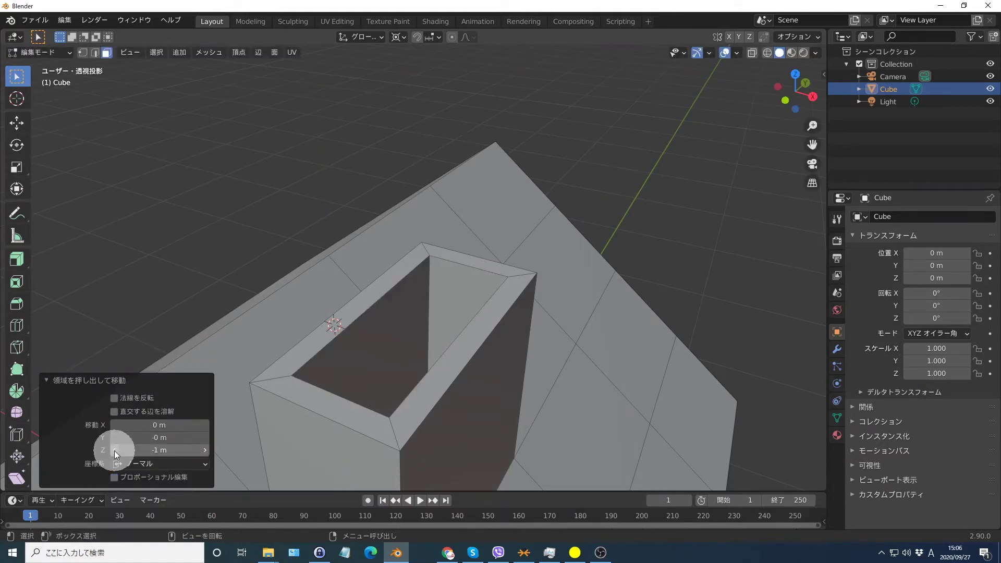
{"action": "left_click", "coordinate": [693, 236]}
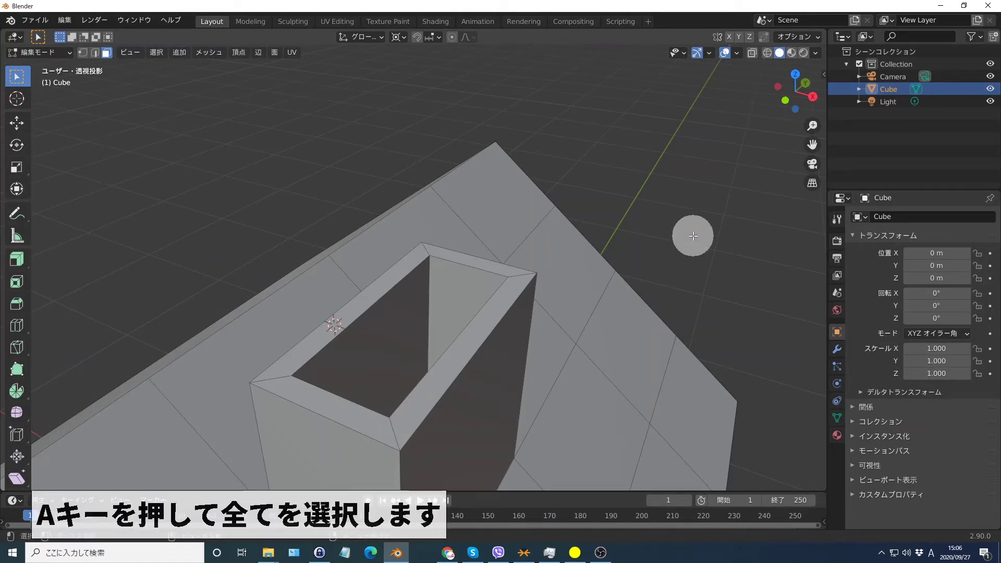
Step: In wireframe front view, select all roof and chimney faces, leaving the front wall face above the door out of the selection
{"action": "key", "text": "a"}
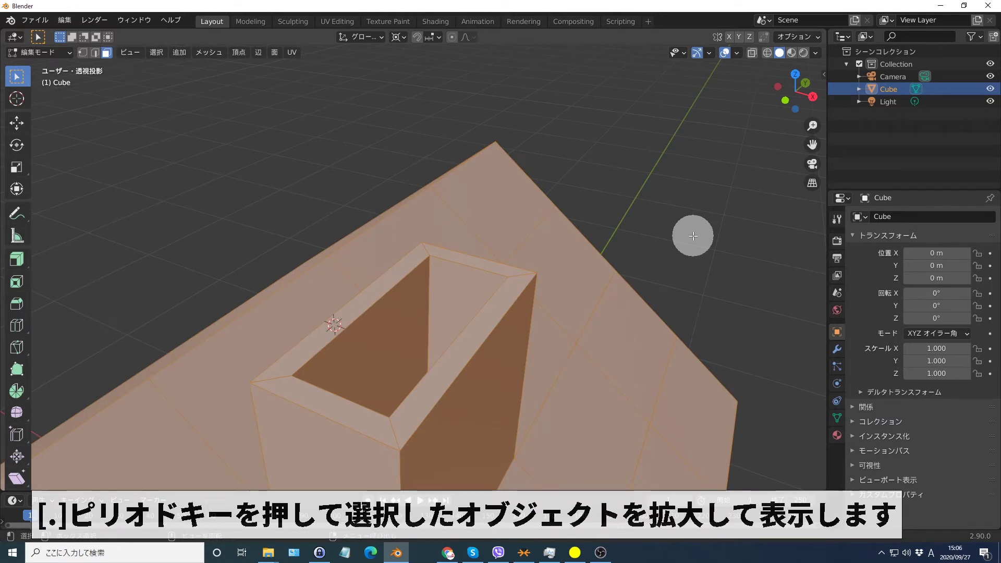
{"action": "key", "text": "KP_Decimal"}
{"action": "key", "text": "alt+a"}
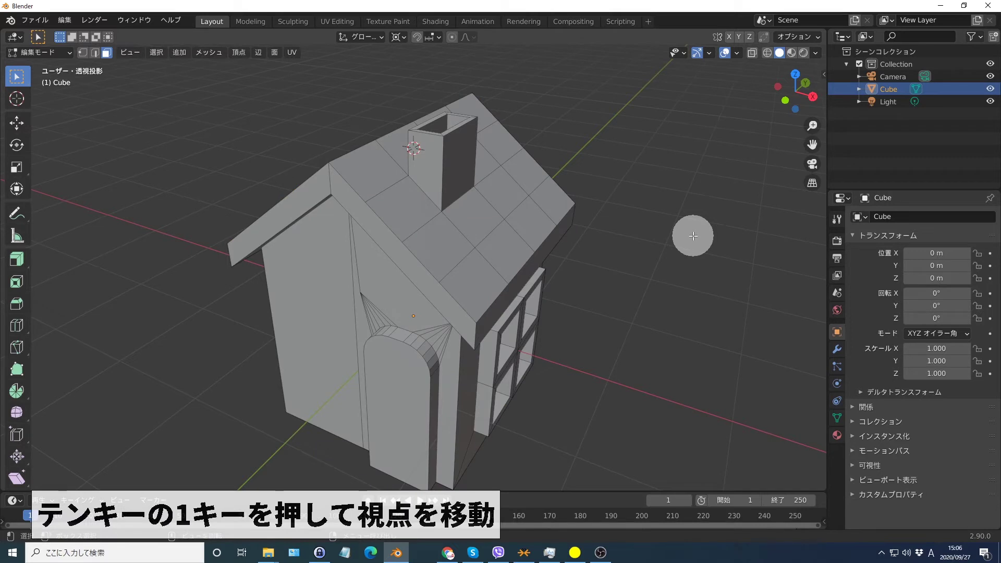
{"action": "key", "text": "KP_1"}
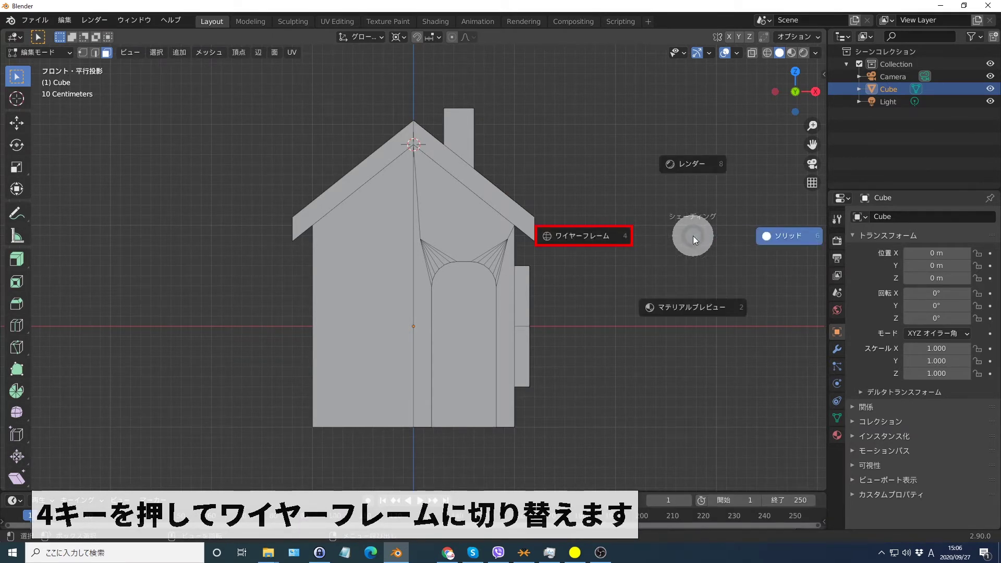
{"action": "key", "text": "4"}
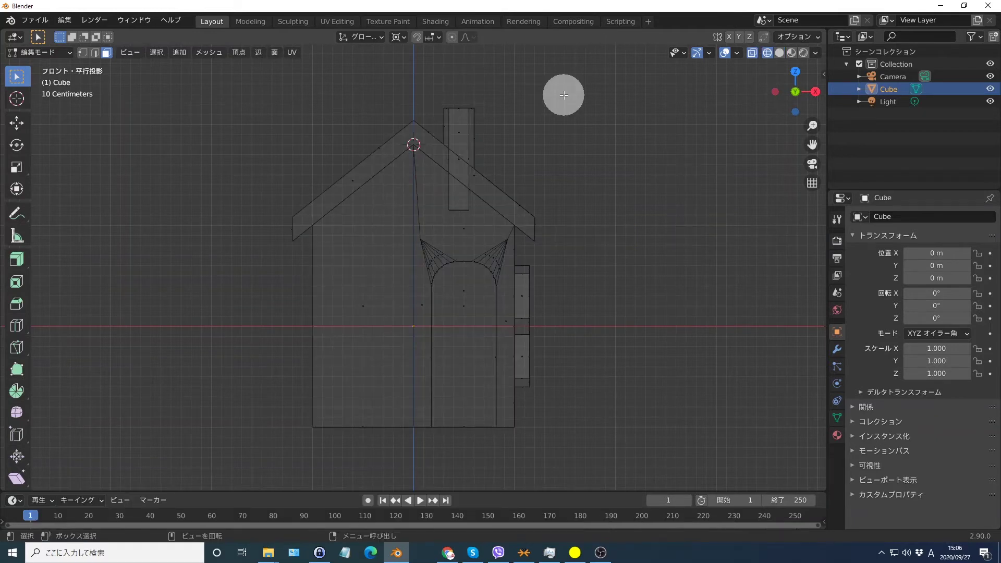
{"action": "left_click_drag", "start_coordinate": [564, 95], "coordinate": [275, 242]}
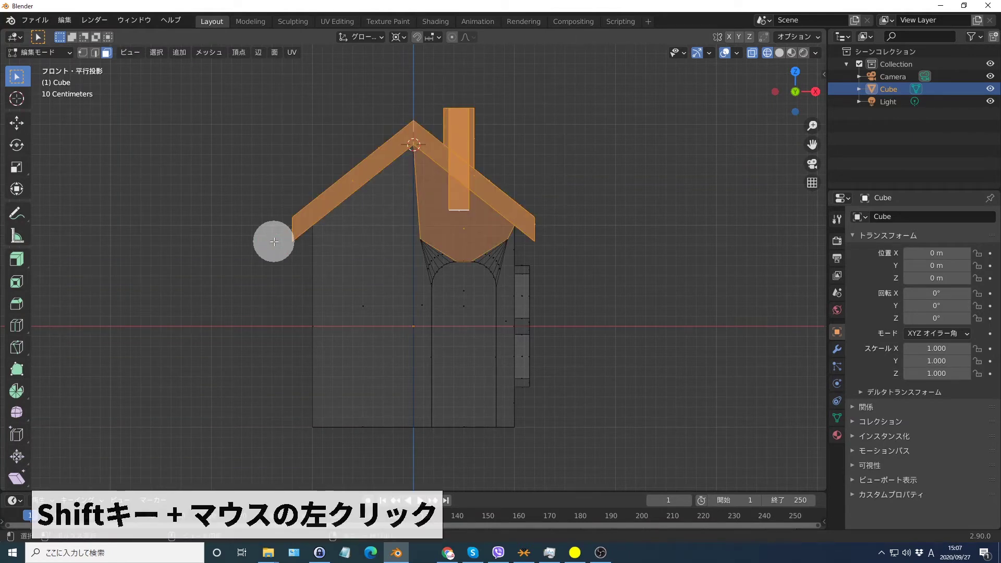
{"action": "left_click", "coordinate": [477, 230], "text": "shift"}
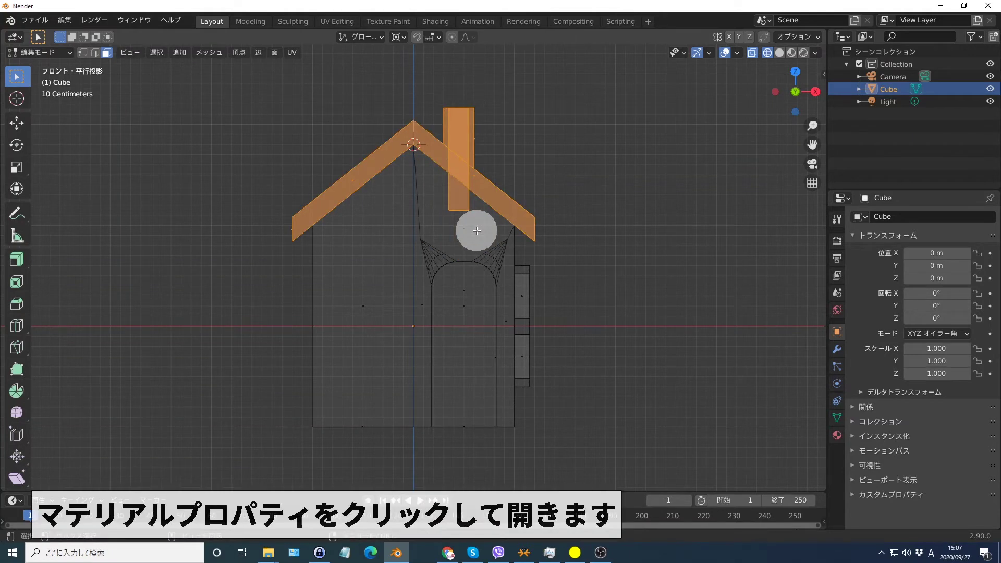
Step: Add a second material slot to the cube with a new material and set its base color to hex 68E74C
{"action": "left_click", "coordinate": [837, 435]}
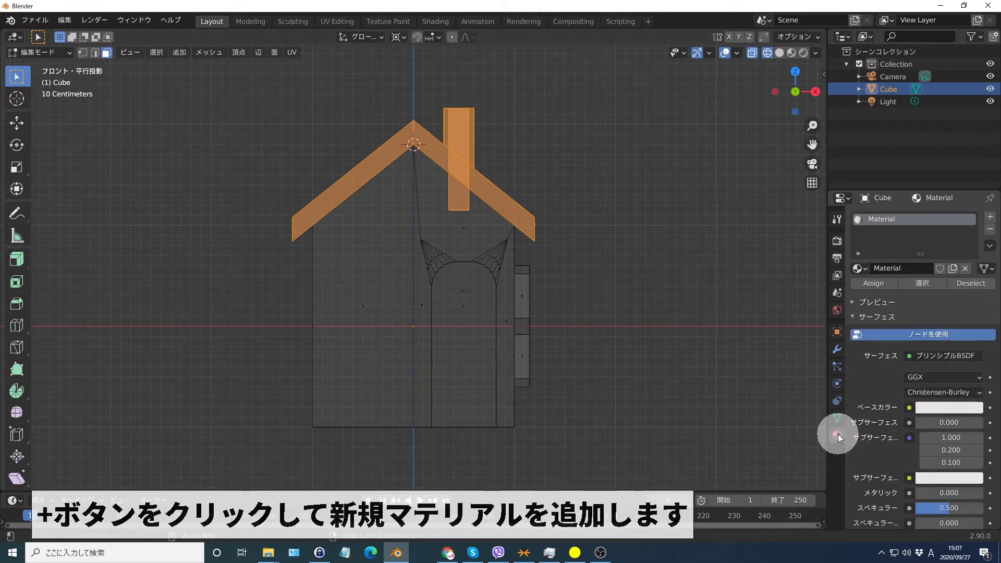
{"action": "left_click", "coordinate": [990, 217]}
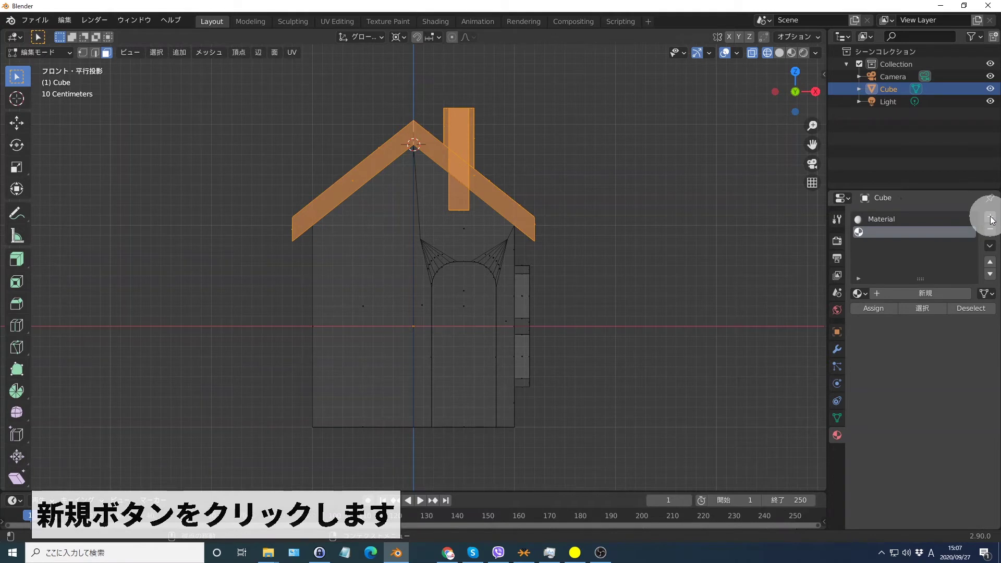
{"action": "left_click", "coordinate": [922, 293]}
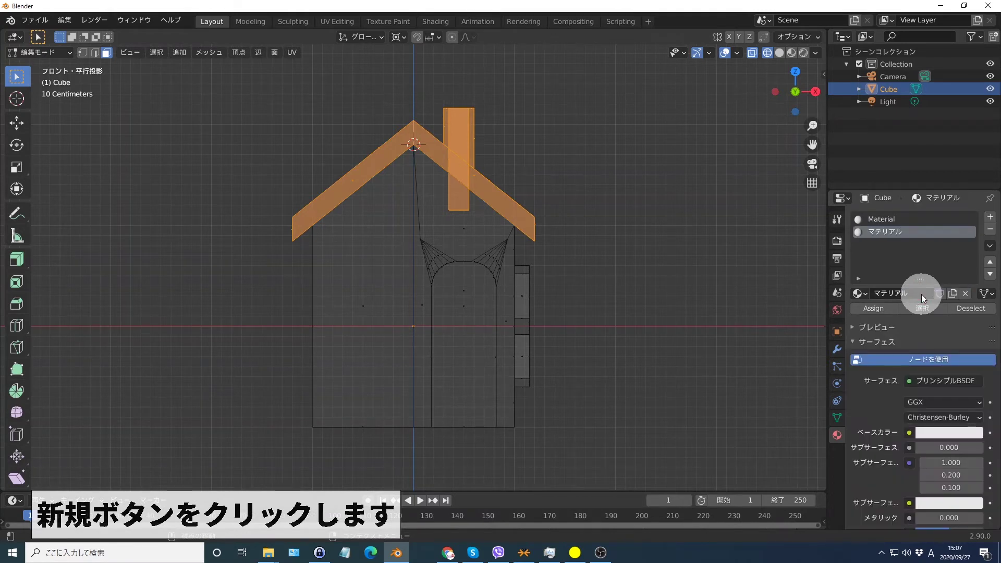
{"action": "left_click", "coordinate": [950, 433]}
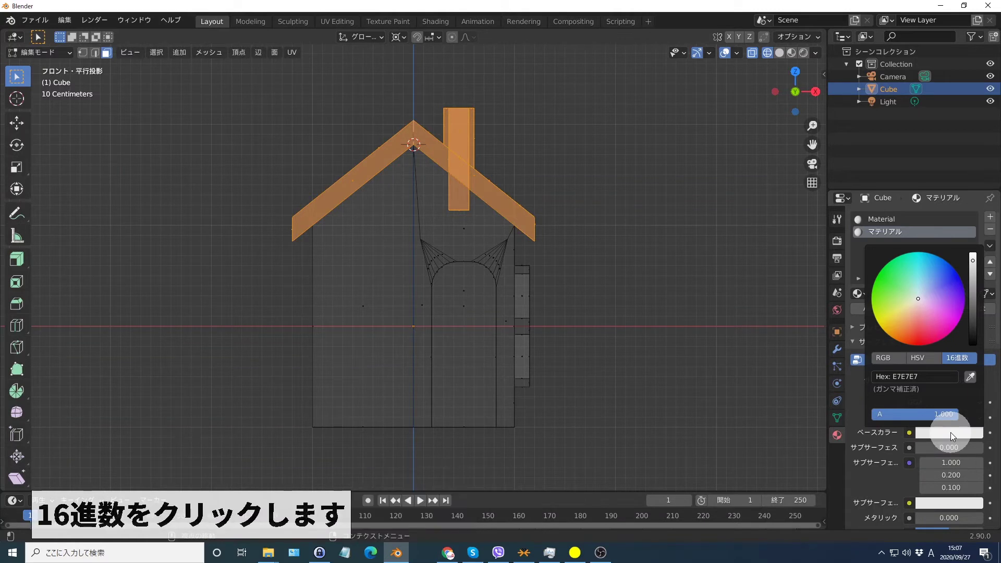
{"action": "left_click", "coordinate": [957, 359]}
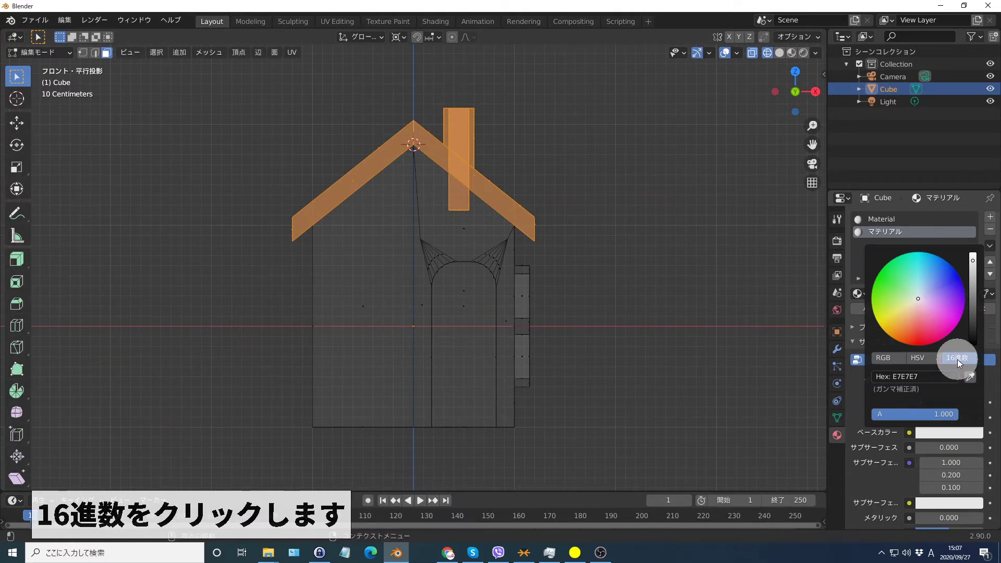
{"action": "left_click", "coordinate": [923, 377]}
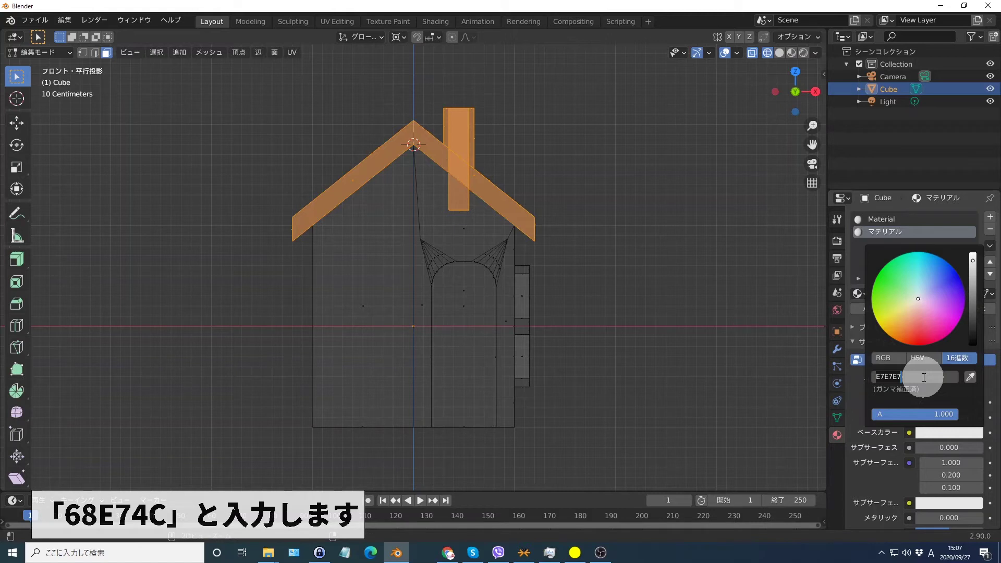
{"action": "type", "text": "68E74C"}
{"action": "key", "text": "Return"}
{"action": "left_click", "coordinate": [855, 382]}
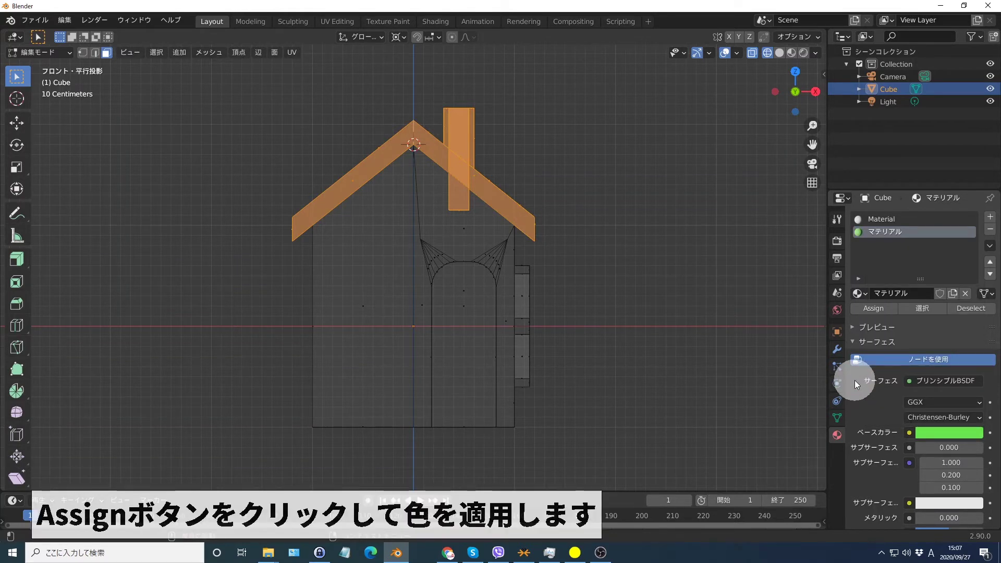
Step: Assign the green material to the selected roof and chimney faces, clear the selection and switch the viewport to Material Preview shading
{"action": "left_click", "coordinate": [873, 308]}
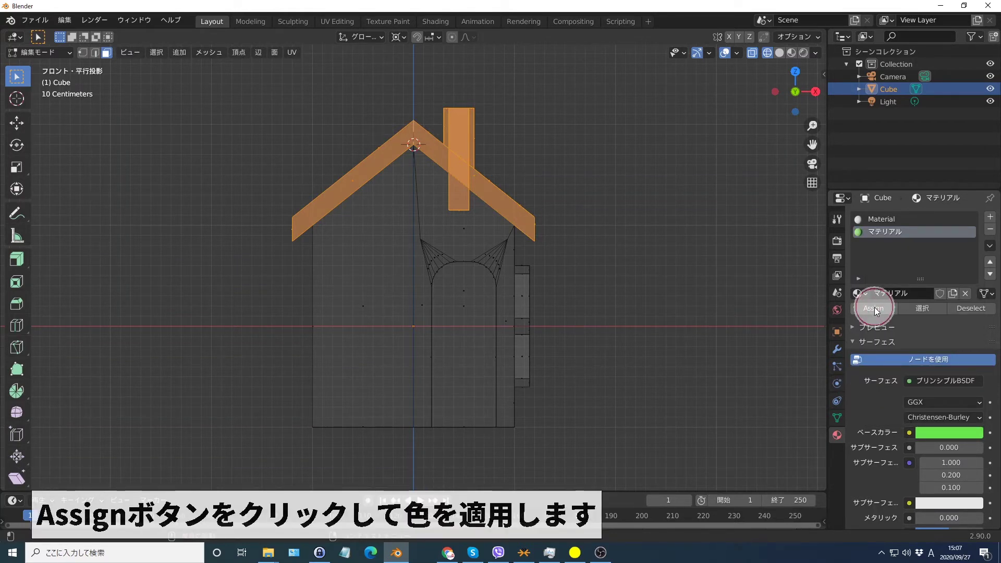
{"action": "left_click", "coordinate": [661, 179]}
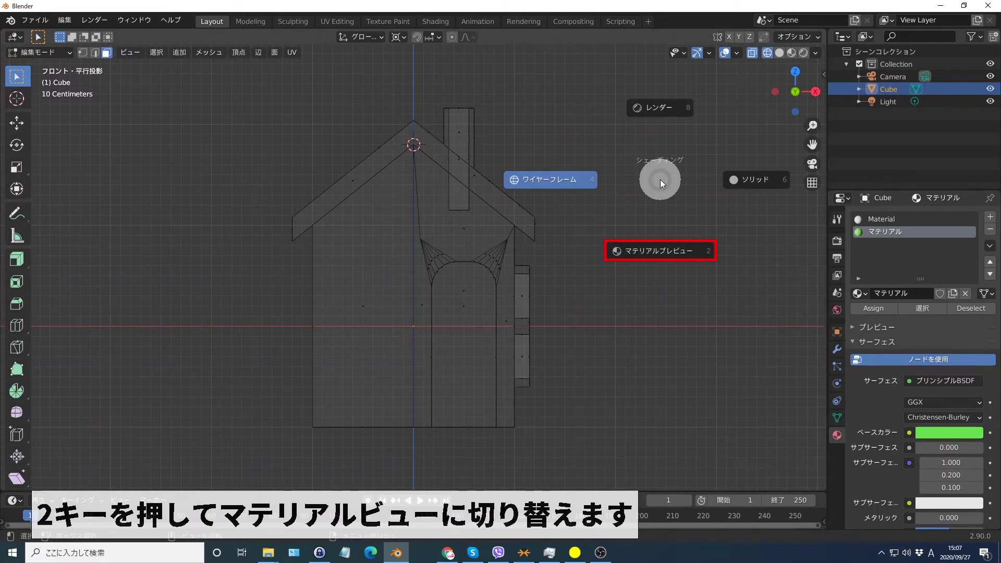
{"action": "key", "text": "2"}
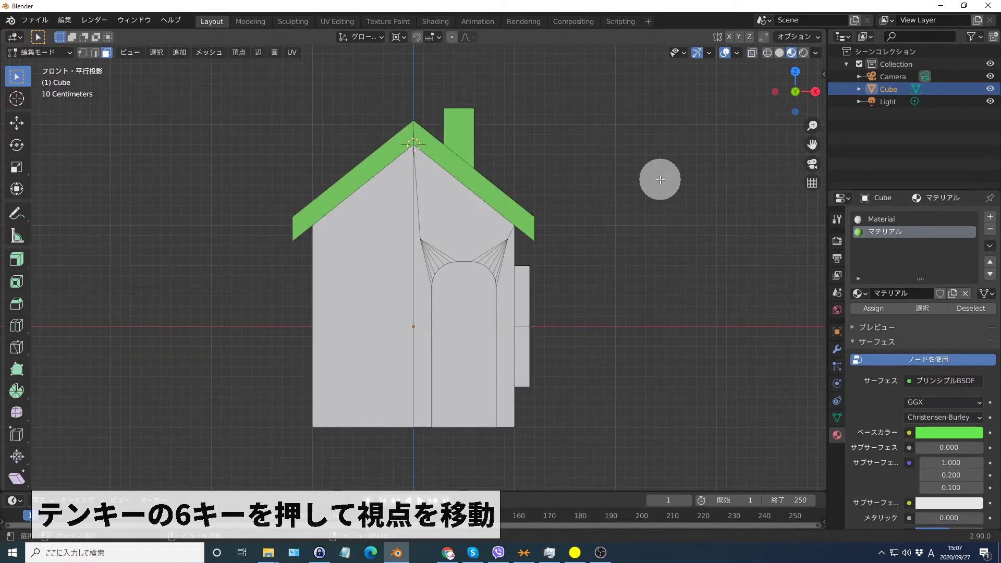
Step: Select the arched door's front face and grow the selection to include the door's side faces
{"action": "key", "text": "KP_6"}
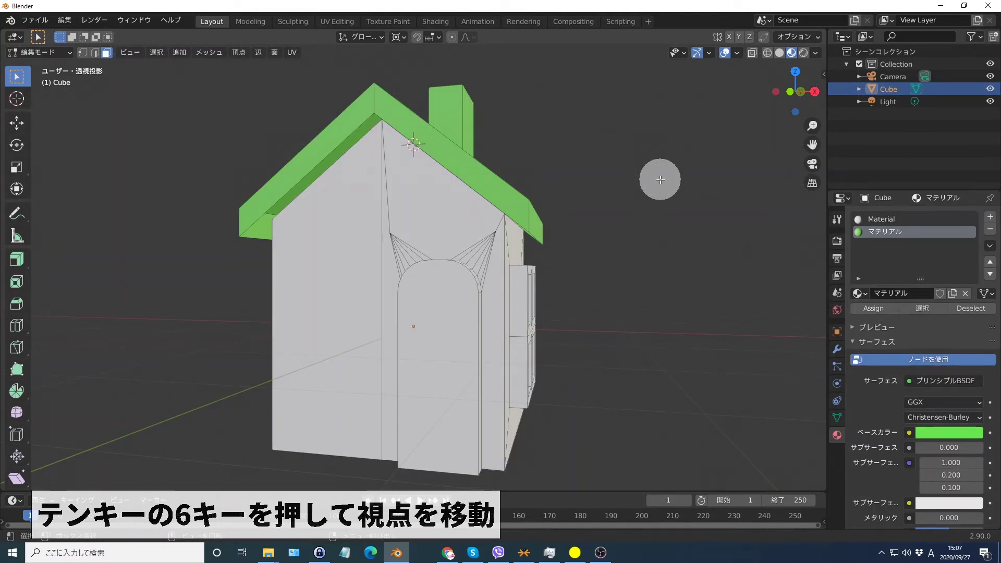
{"action": "key", "text": "KP_6"}
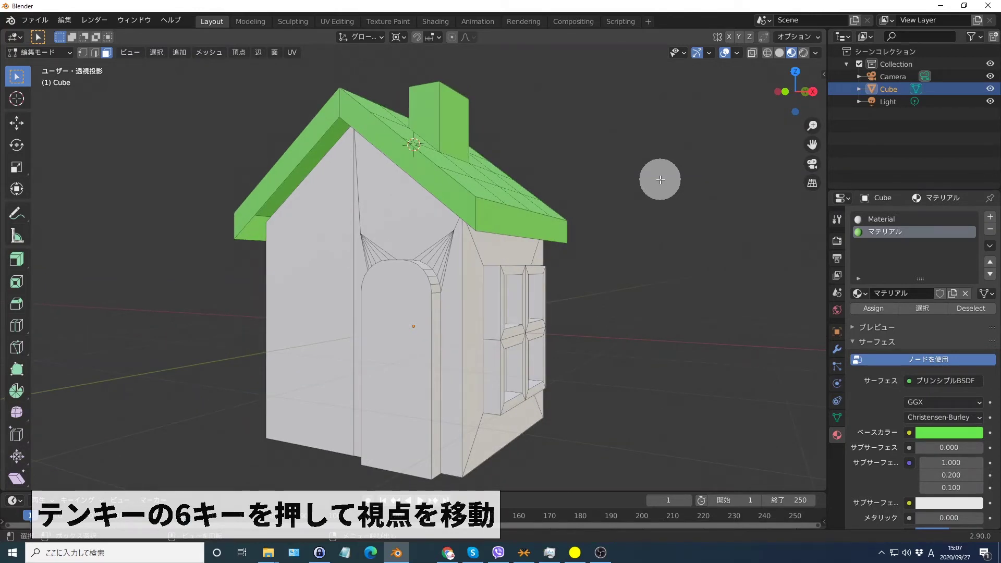
{"action": "key", "text": "KP_6"}
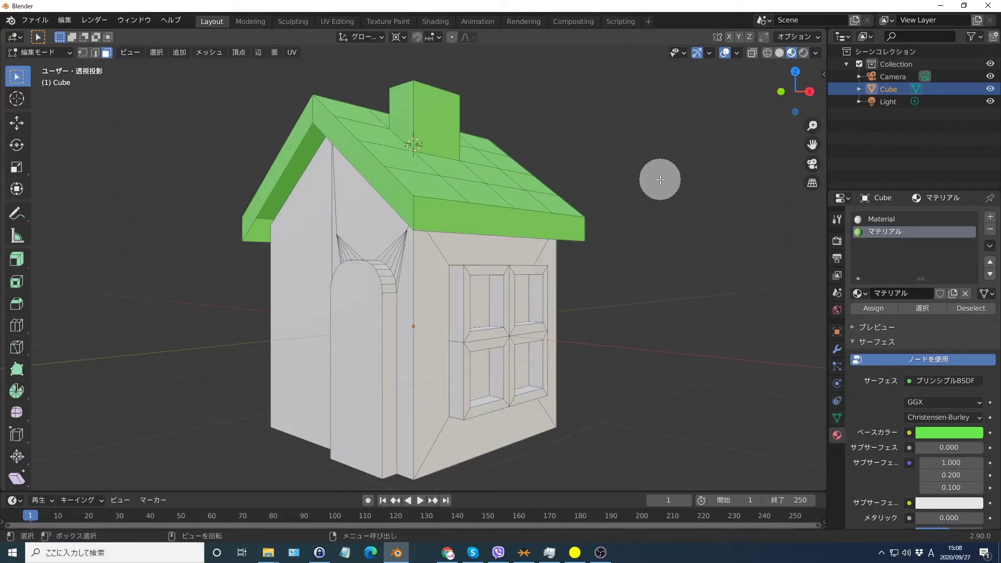
{"action": "left_click", "coordinate": [359, 347]}
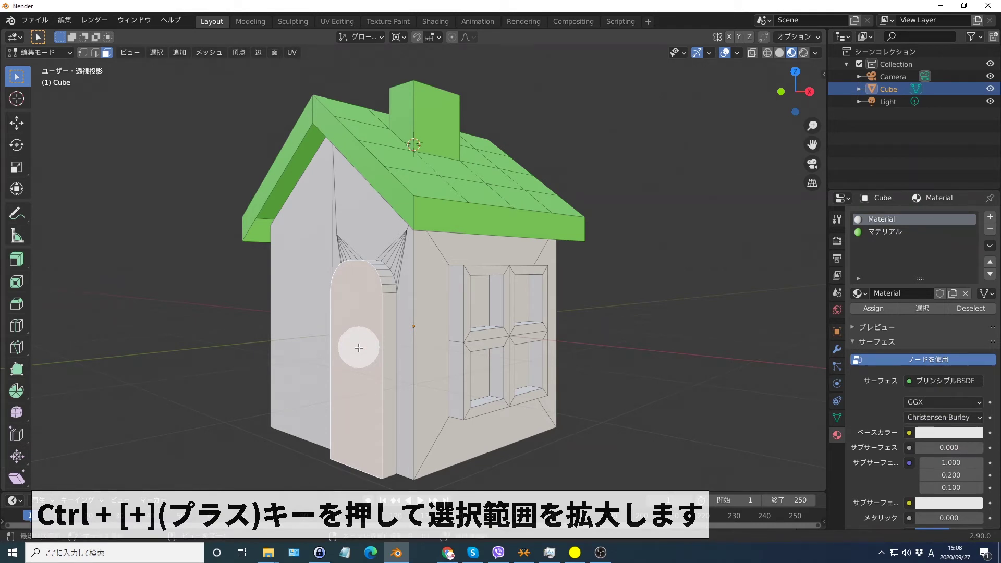
{"action": "key", "text": "ctrl+KP_Add"}
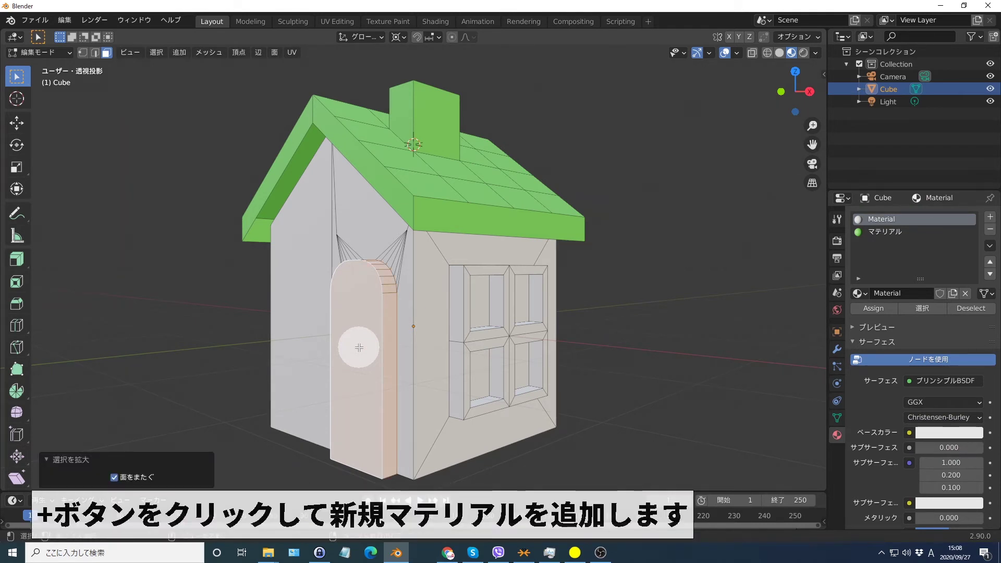
Step: Add a new material with base color hex E74900 in a third slot and assign it to the selected door faces
{"action": "left_click", "coordinate": [990, 217]}
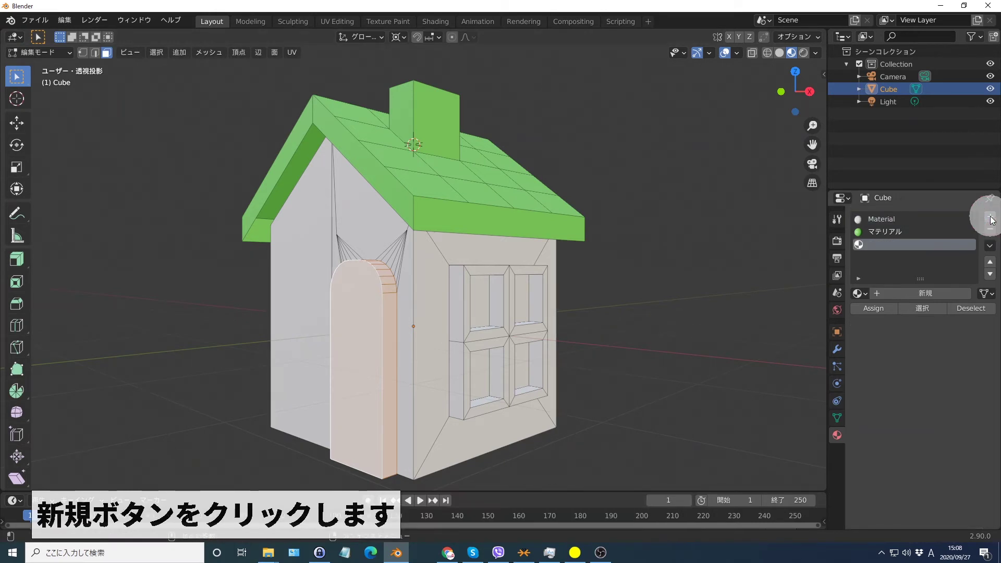
{"action": "left_click", "coordinate": [922, 294]}
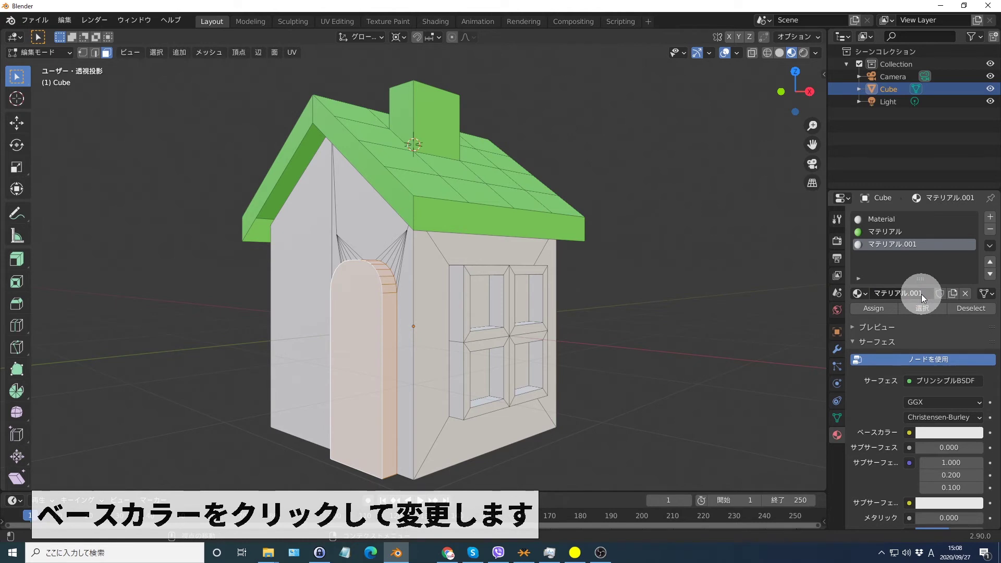
{"action": "left_click", "coordinate": [950, 432]}
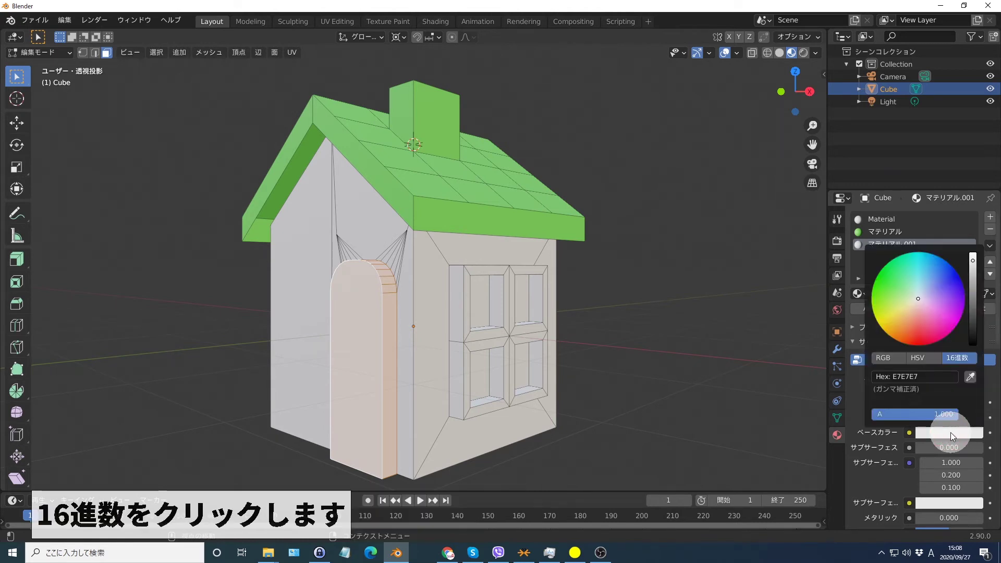
{"action": "left_click", "coordinate": [957, 359]}
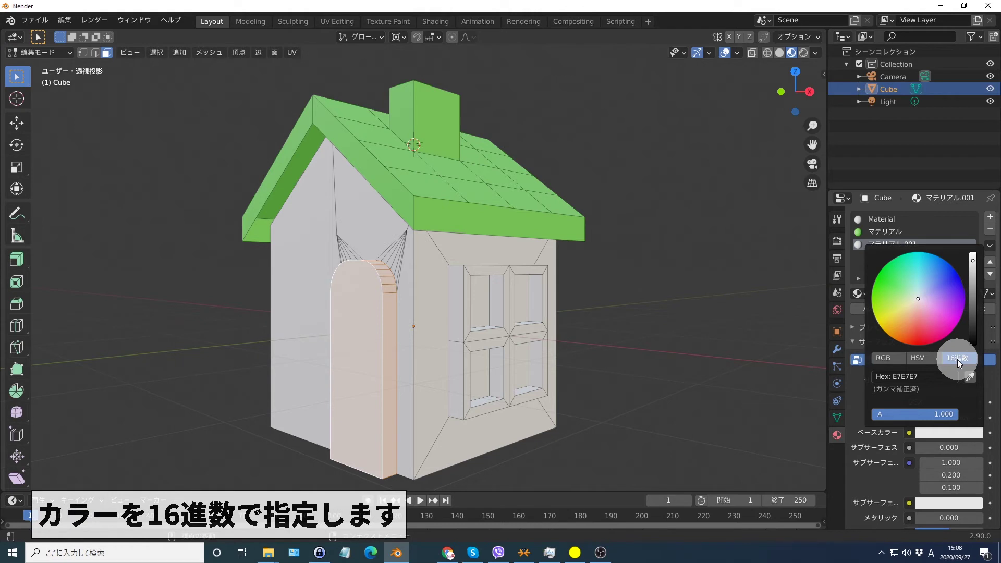
{"action": "left_click", "coordinate": [923, 377]}
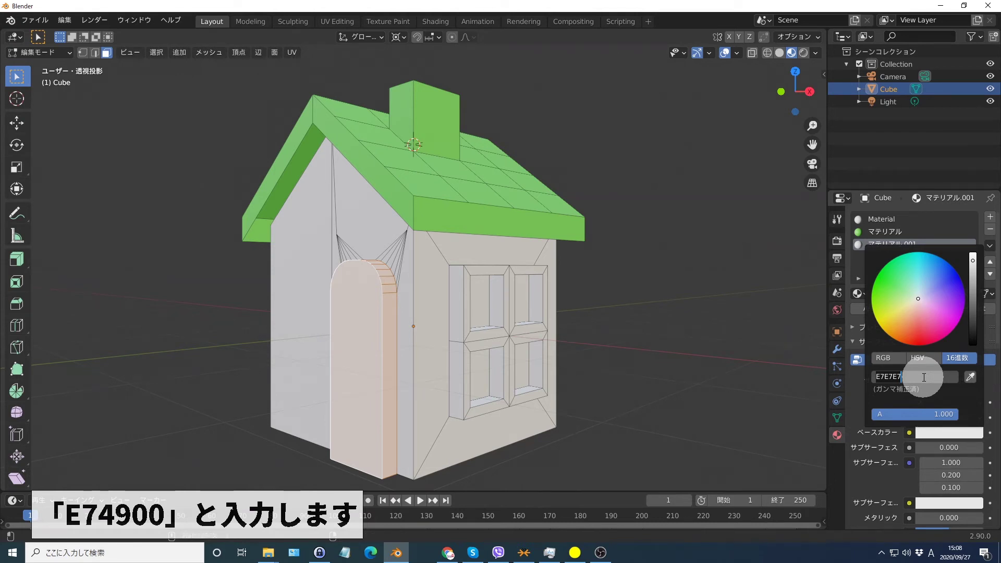
{"action": "type", "text": "E74900"}
{"action": "key", "text": "Return"}
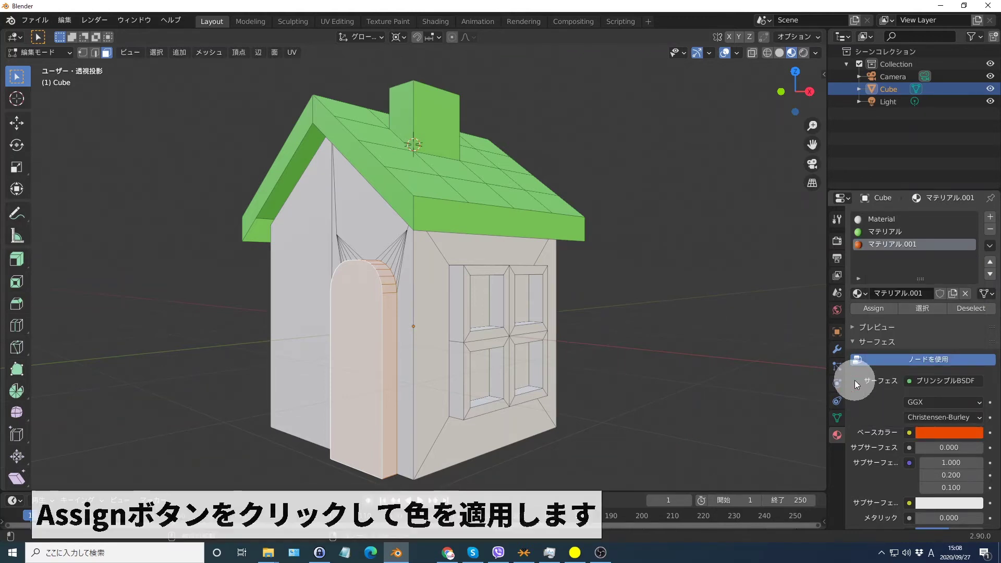
{"action": "left_click", "coordinate": [875, 308]}
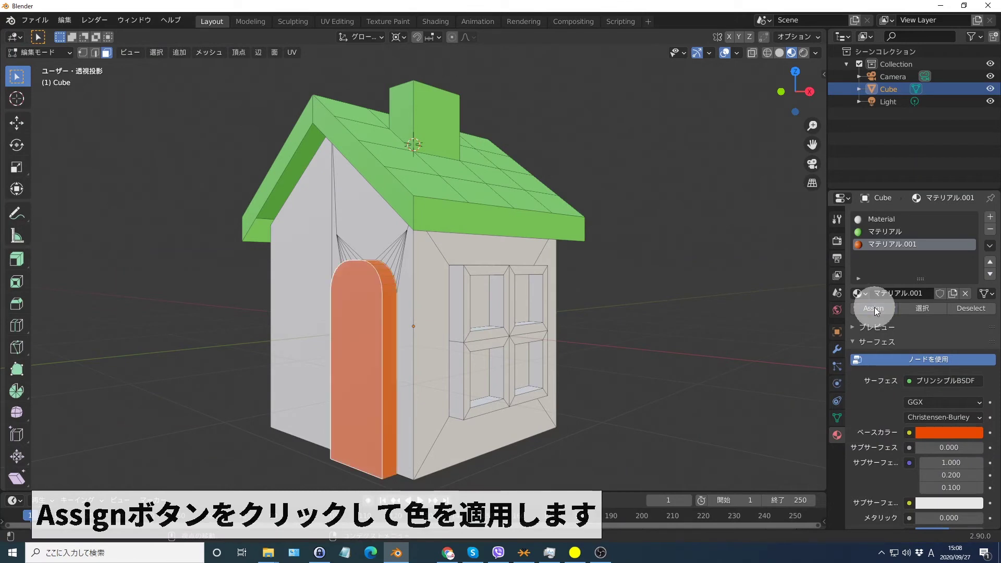
Step: Select all front faces of the window frame by similar area, and grow the selection to include the frame's side faces
{"action": "left_click", "coordinate": [466, 299]}
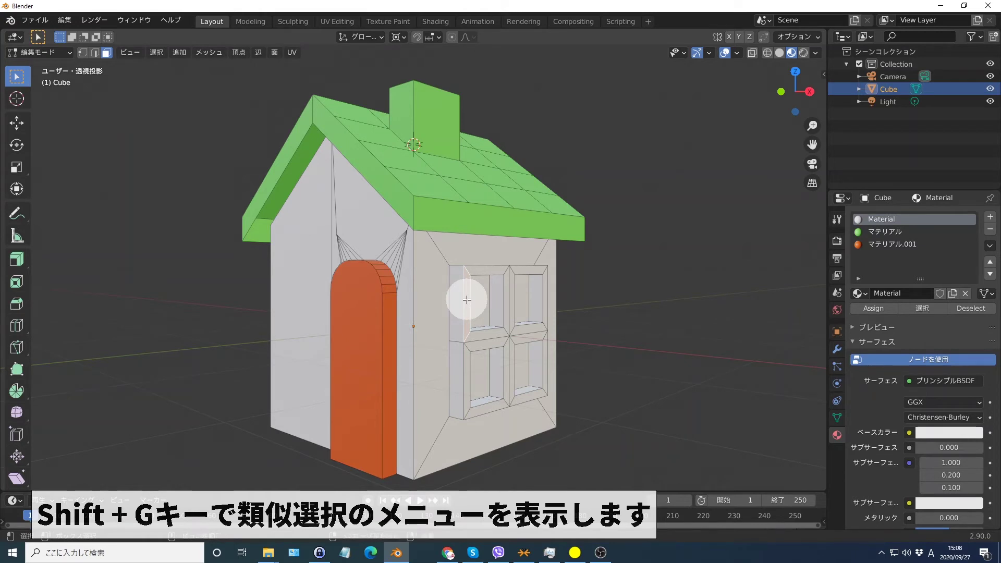
{"action": "key", "text": "shift+g"}
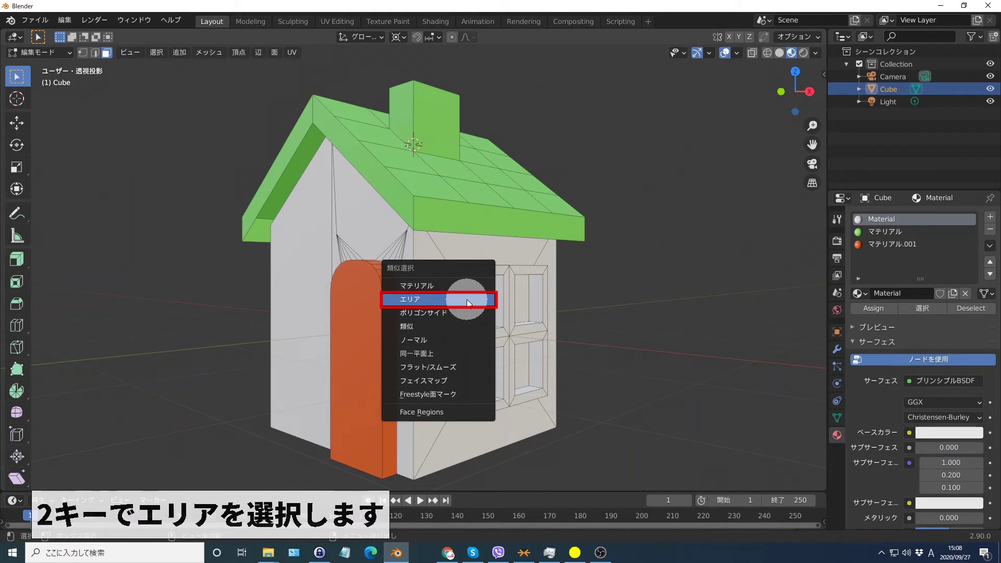
{"action": "key", "text": "2"}
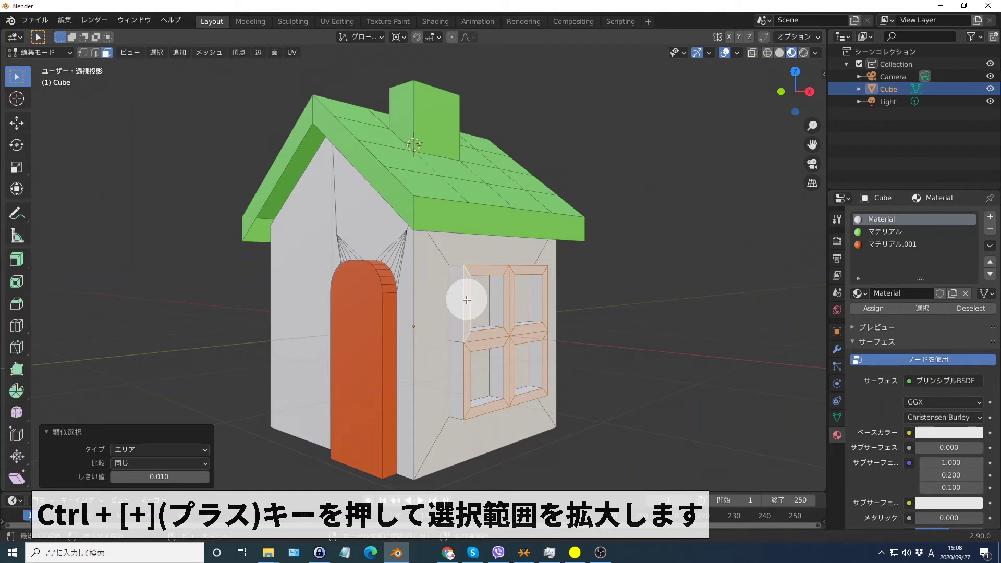
{"action": "key", "text": "ctrl+KP_Add"}
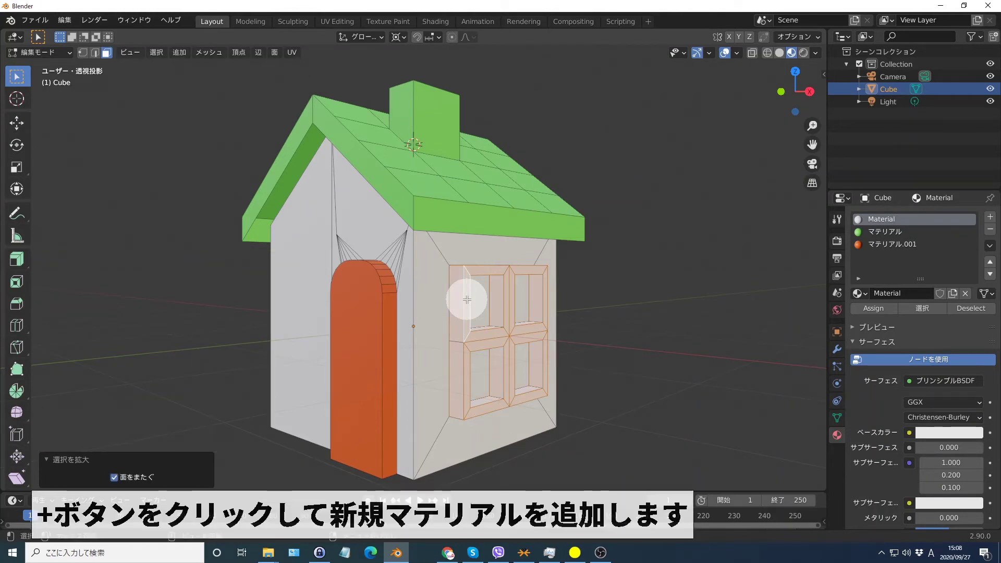
Step: Add a new material with base color hex 3881E7 in a fourth slot and assign it to the selected window frame faces
{"action": "left_click", "coordinate": [990, 216]}
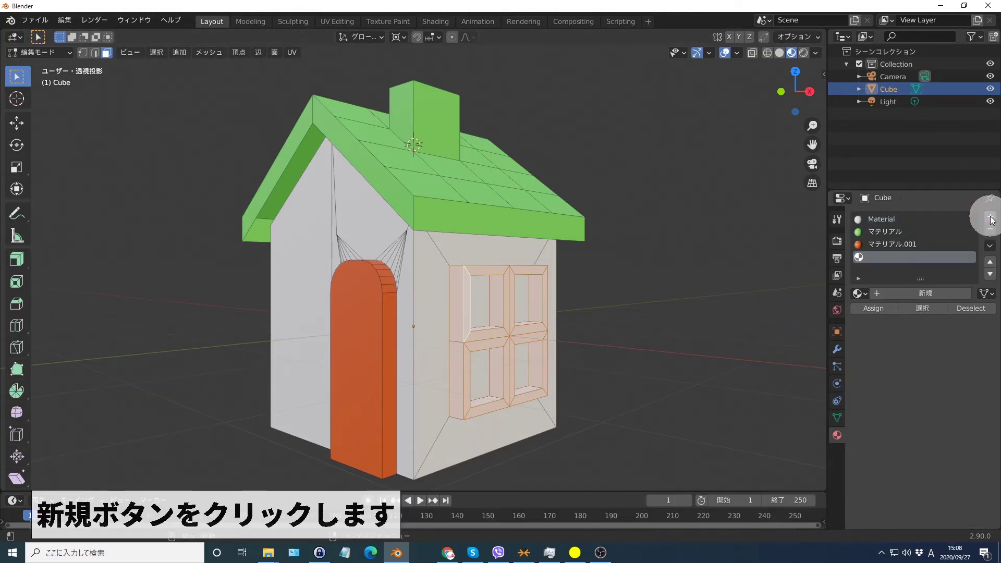
{"action": "left_click", "coordinate": [921, 293]}
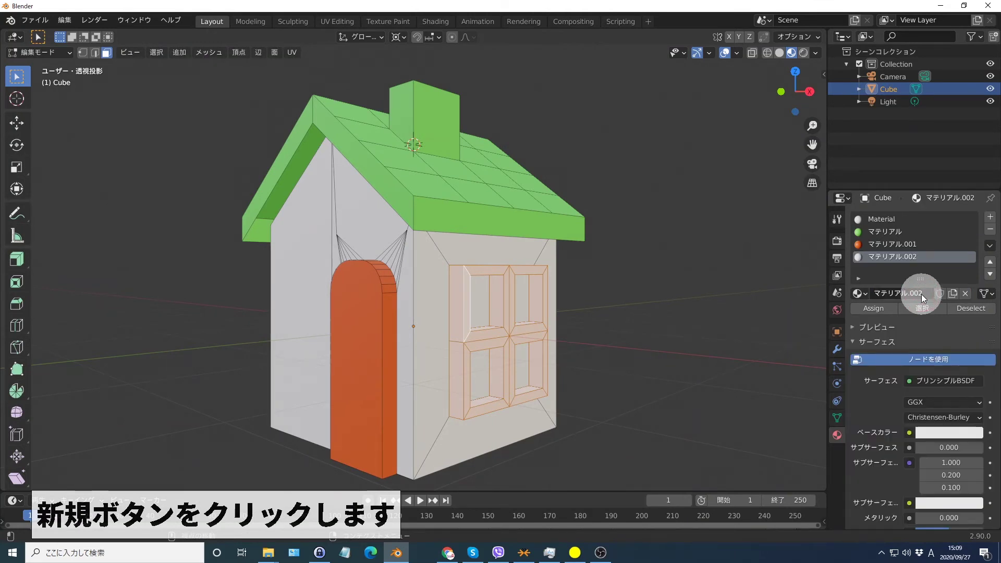
{"action": "left_click", "coordinate": [950, 433]}
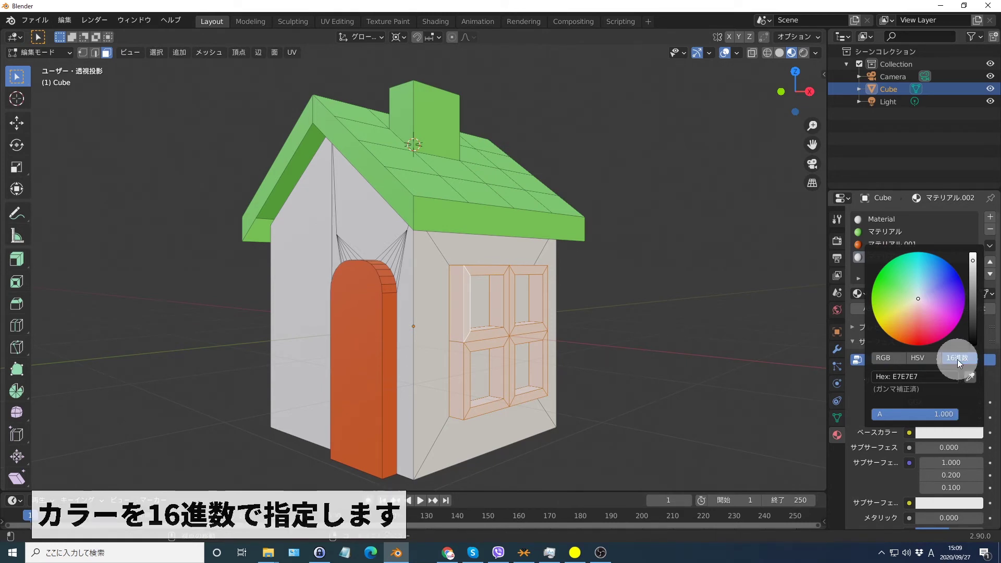
{"action": "left_click", "coordinate": [924, 377]}
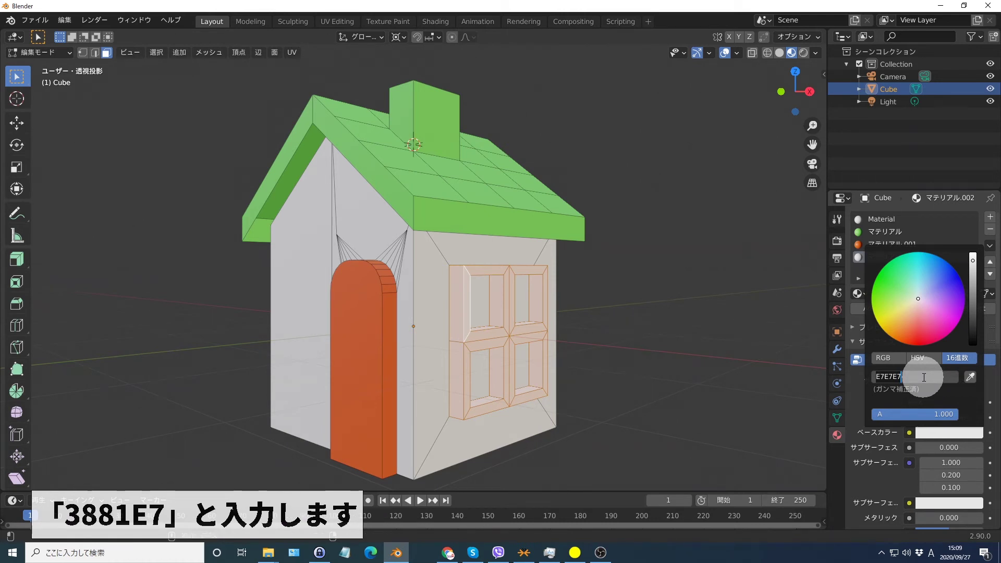
{"action": "type", "text": "3881E7"}
{"action": "left_click", "coordinate": [855, 380]}
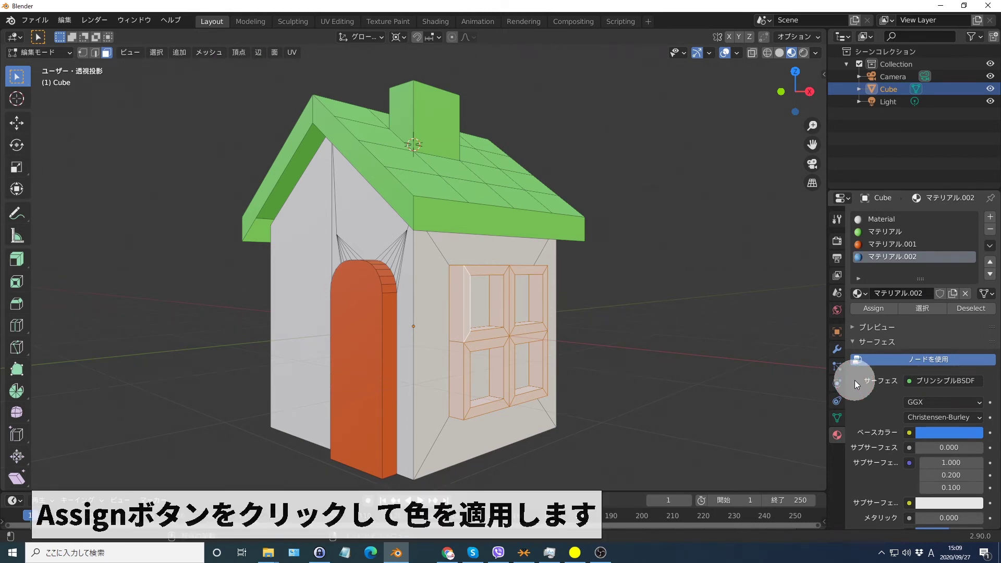
{"action": "left_click", "coordinate": [874, 308]}
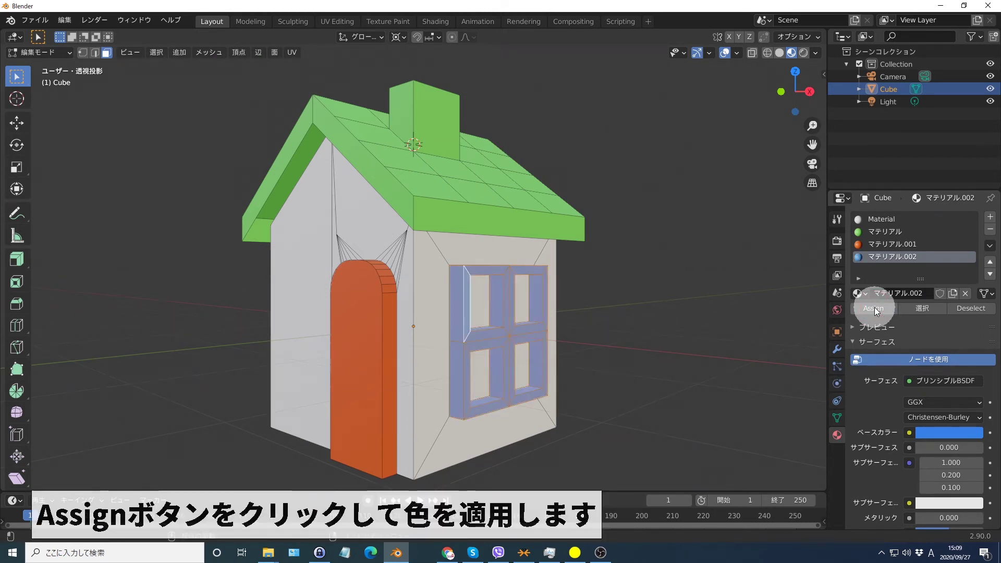
Step: Set the base color of the walls' material in the first slot to hex E5E7B0
{"action": "left_click", "coordinate": [875, 220]}
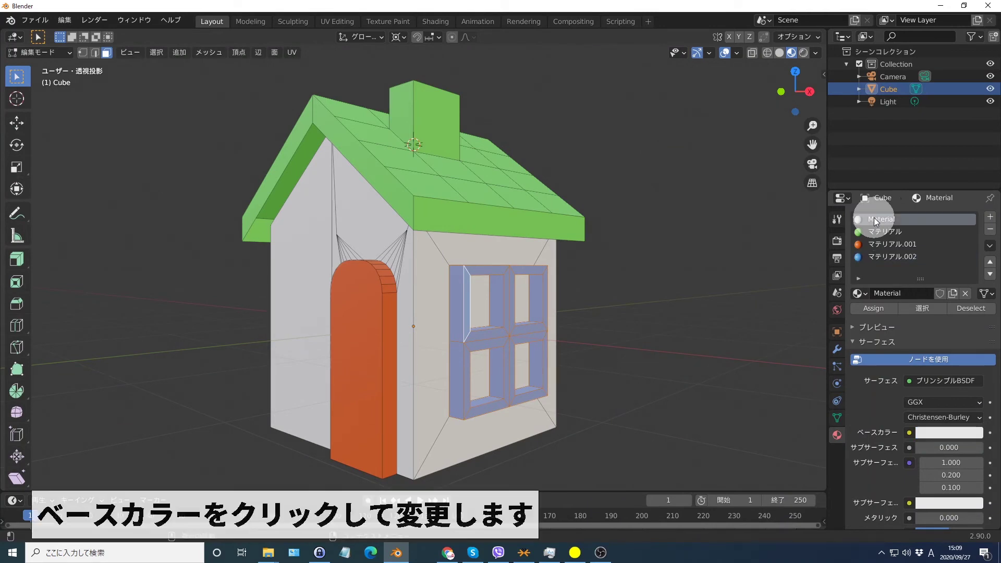
{"action": "left_click", "coordinate": [950, 433]}
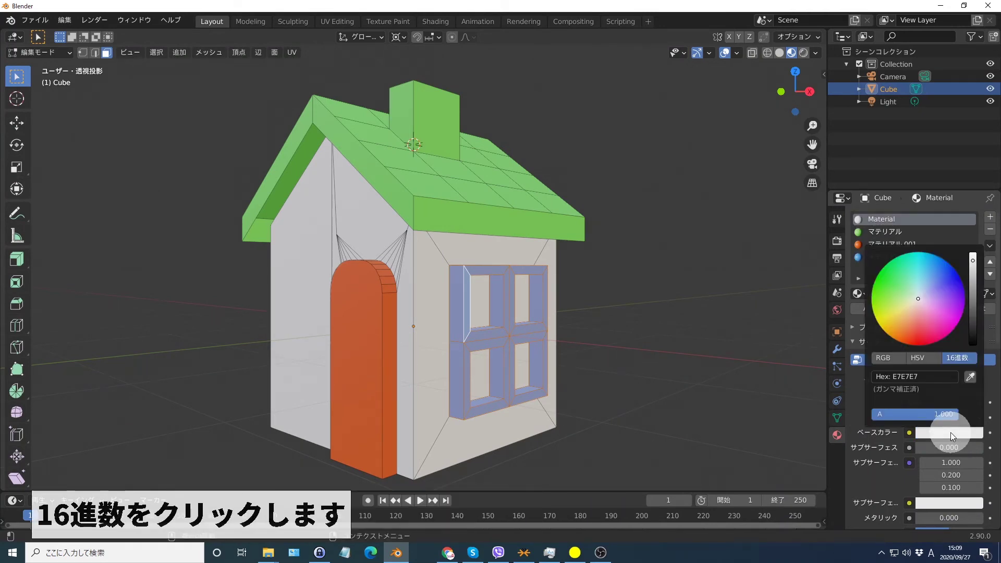
{"action": "left_click", "coordinate": [957, 359]}
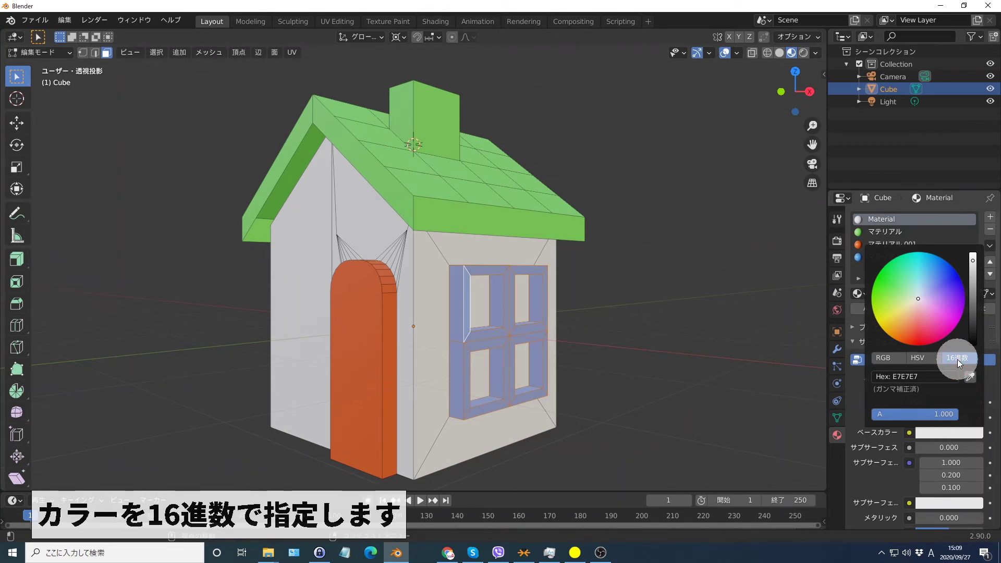
{"action": "left_click", "coordinate": [924, 377]}
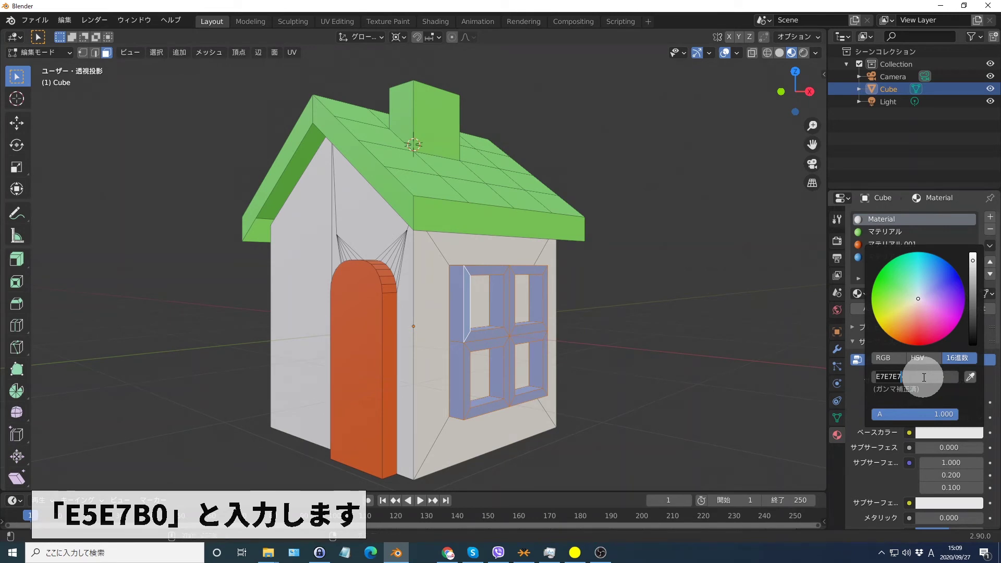
{"action": "type", "text": "E5E7B0"}
{"action": "key", "text": "Return"}
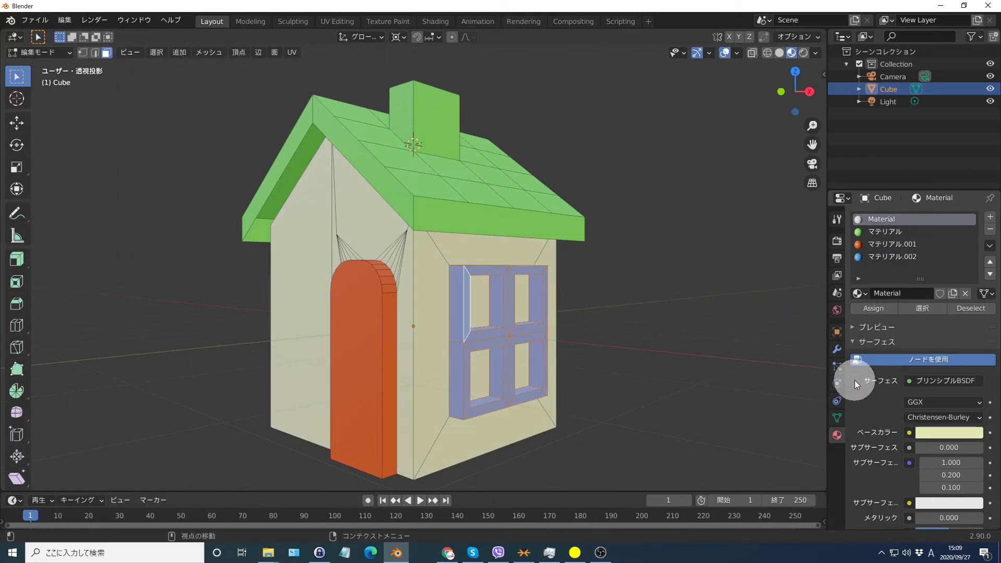
Step: Clear the face selection, reset the 3D cursor to the world origin and switch to Object Mode
{"action": "left_click", "coordinate": [660, 179]}
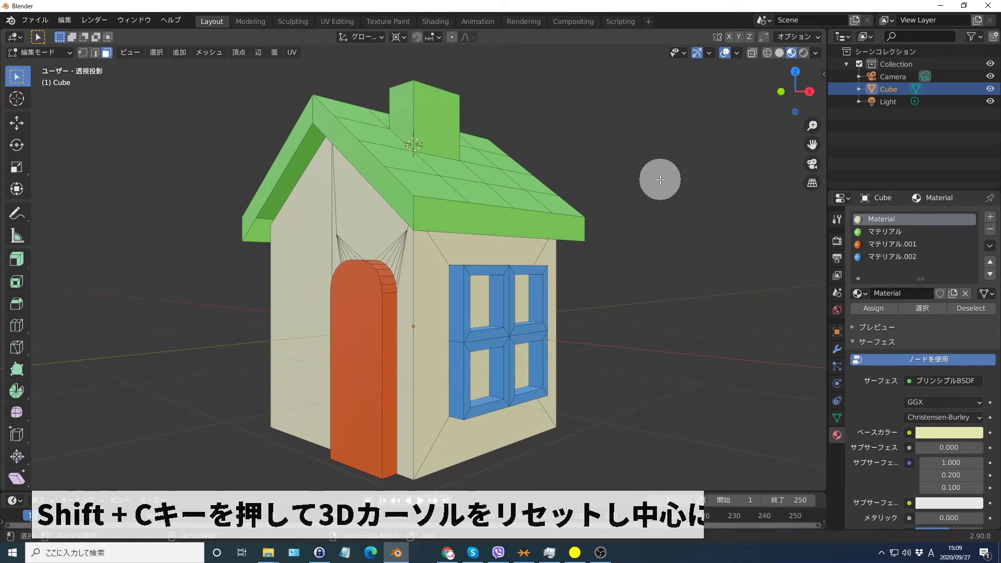
{"action": "key", "text": "shift+c"}
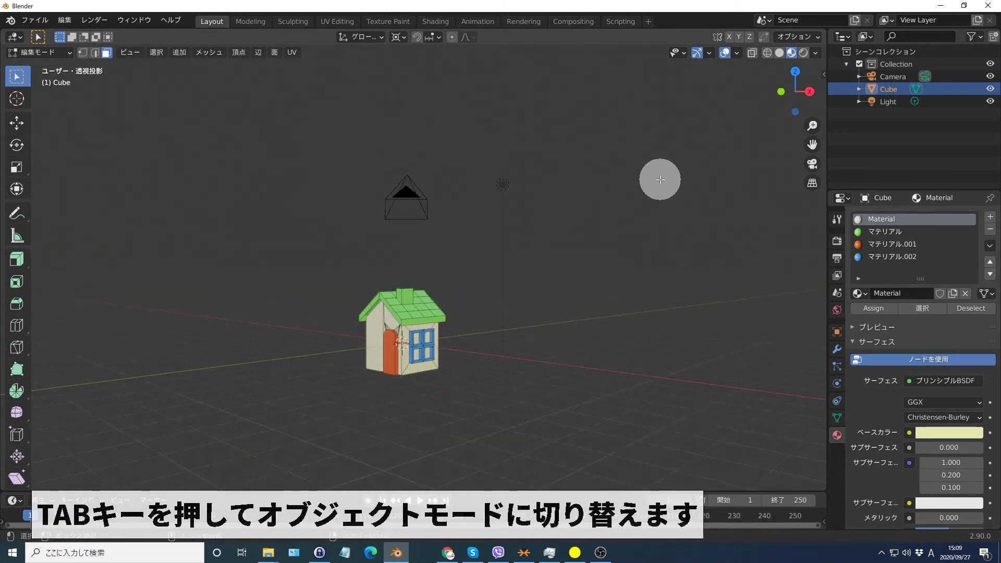
{"action": "key", "text": "Tab"}
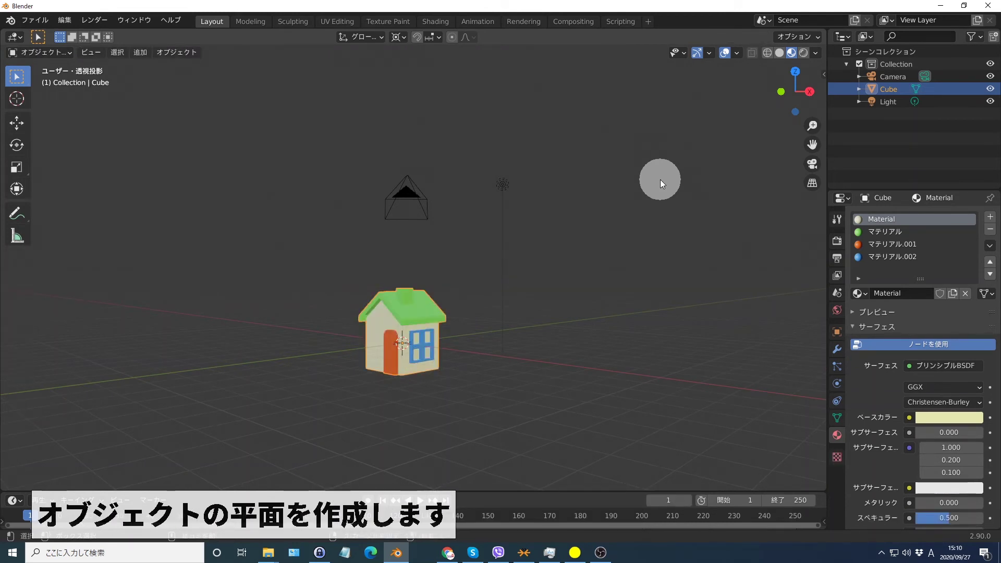
Step: Add a mesh plane at the world origin as the ground, with its size set to 100 m
{"action": "key", "text": "shift+a"}
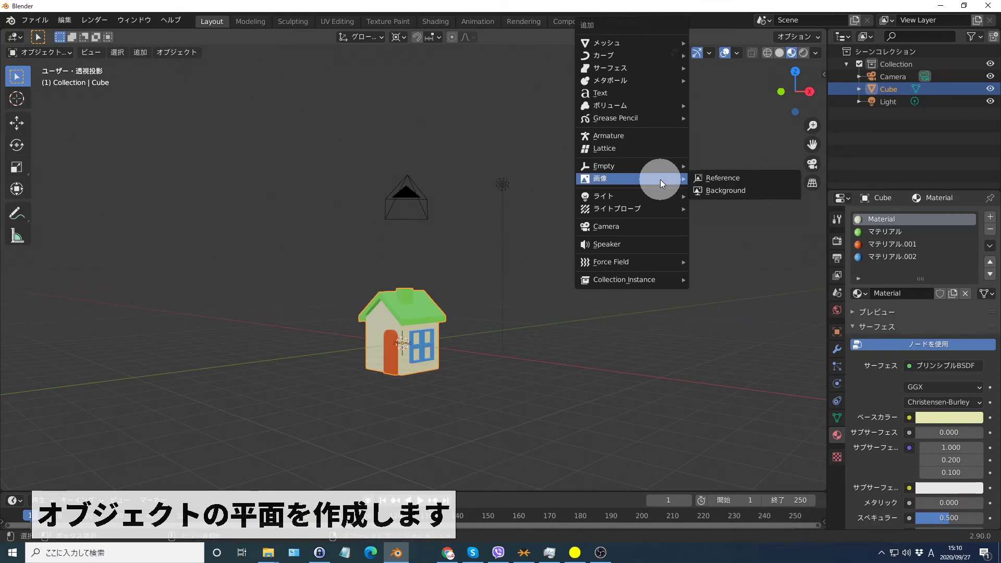
{"action": "key", "text": "1"}
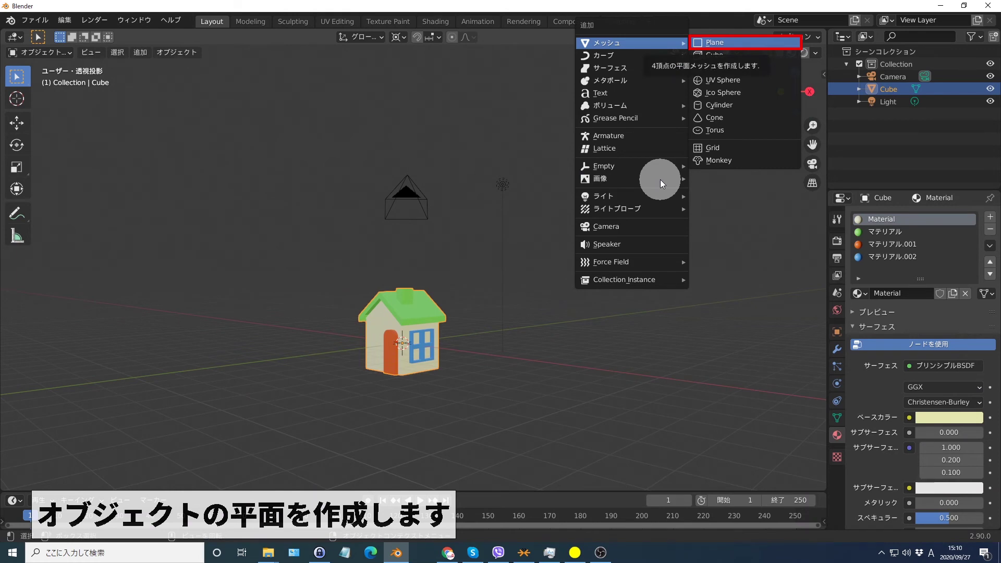
{"action": "key", "text": "Return"}
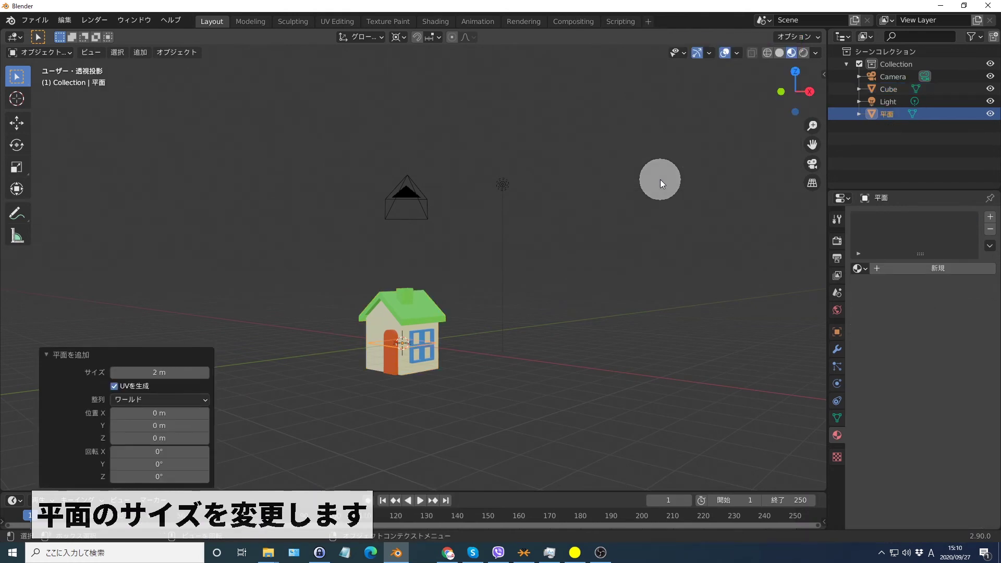
{"action": "left_click", "coordinate": [159, 373]}
{"action": "type", "text": "100"}
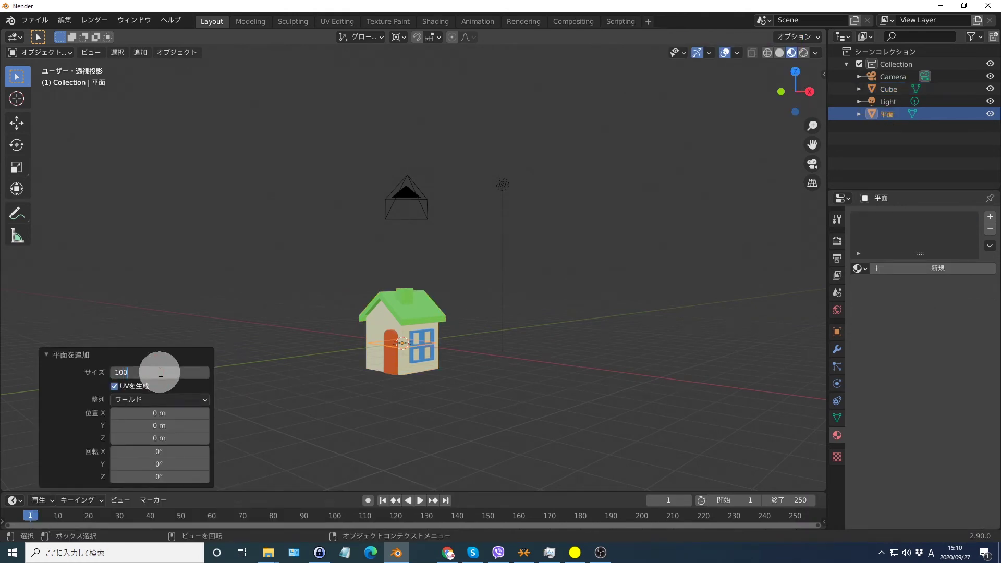
{"action": "key", "text": "Return"}
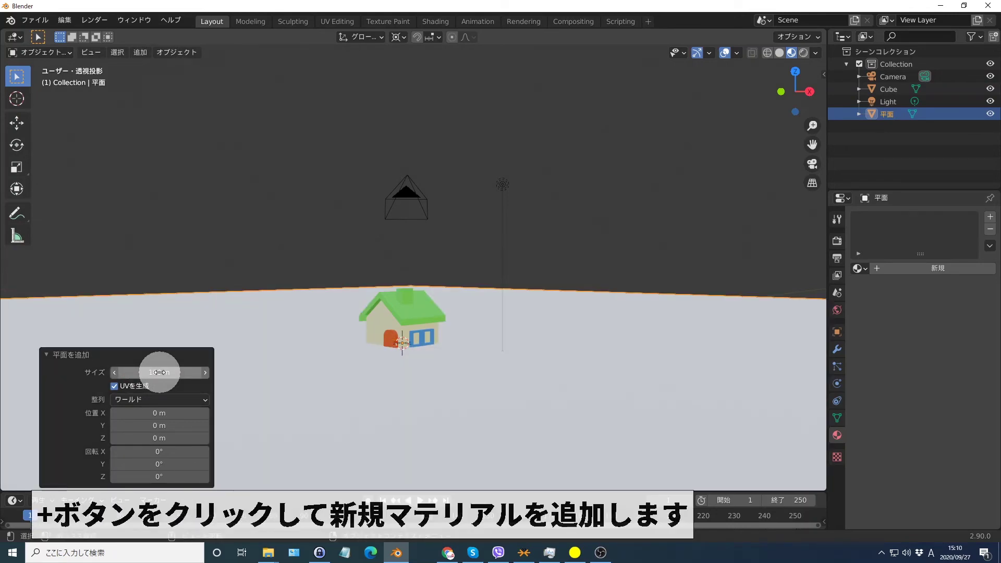
Step: Give the ground plane a new material with base color hex E7792D
{"action": "left_click", "coordinate": [991, 217]}
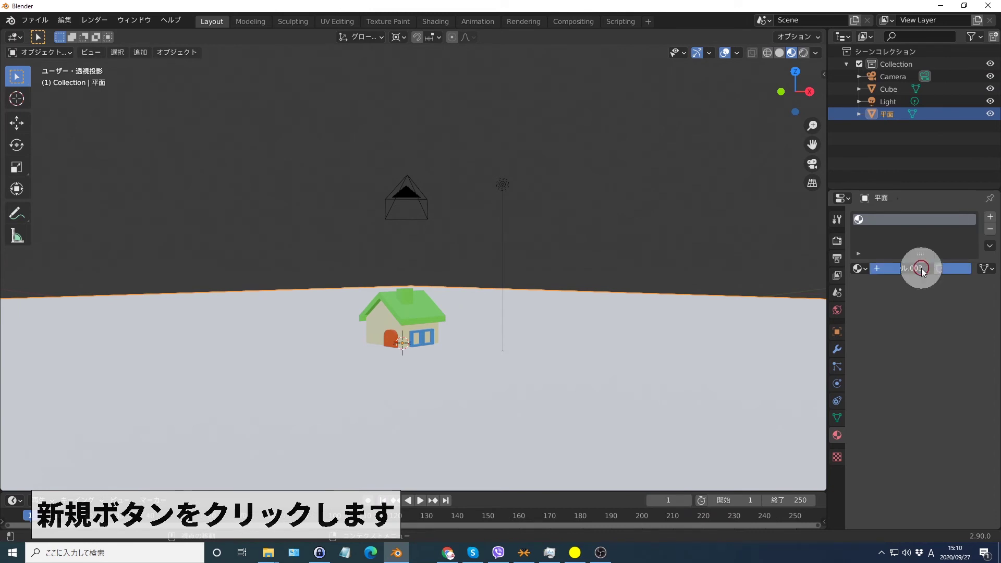
{"action": "left_click", "coordinate": [921, 268]}
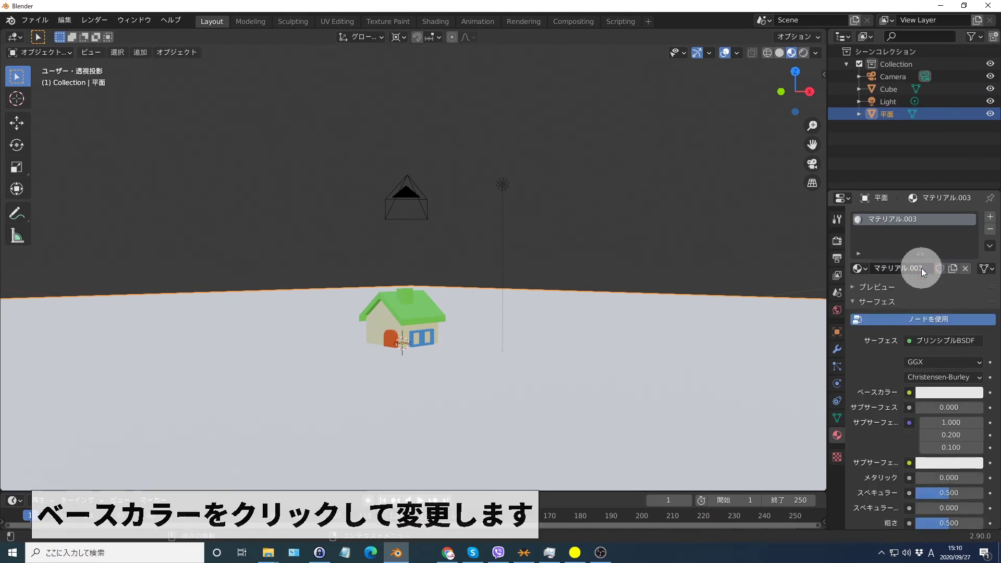
{"action": "left_click", "coordinate": [950, 392]}
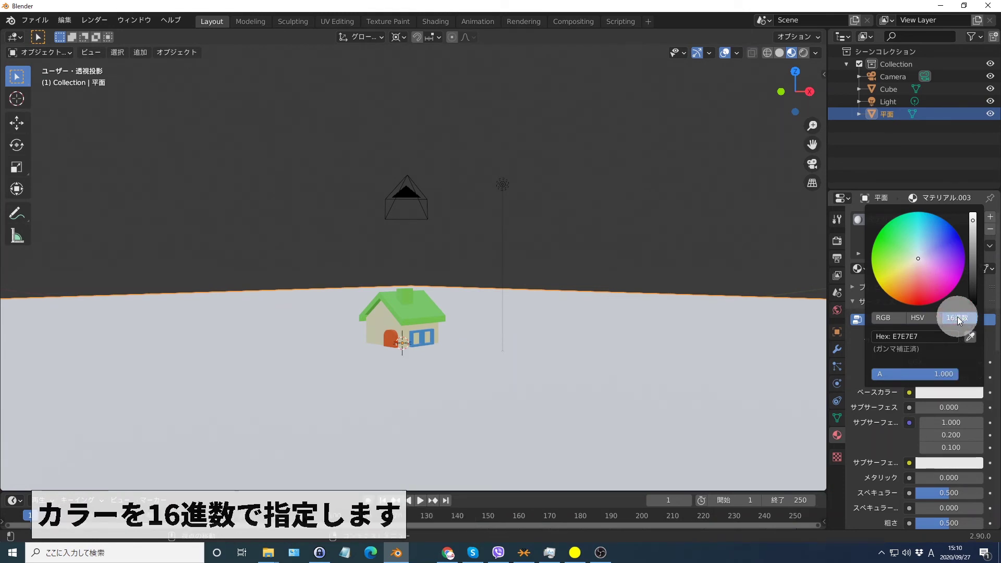
{"action": "left_click", "coordinate": [924, 335]}
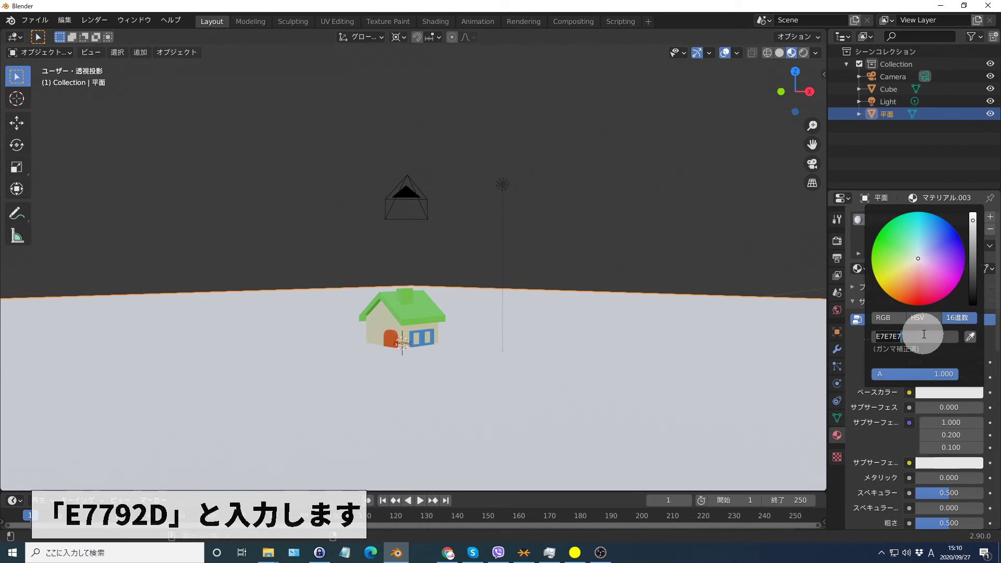
{"action": "type", "text": "E7792D"}
{"action": "key", "text": "Return"}
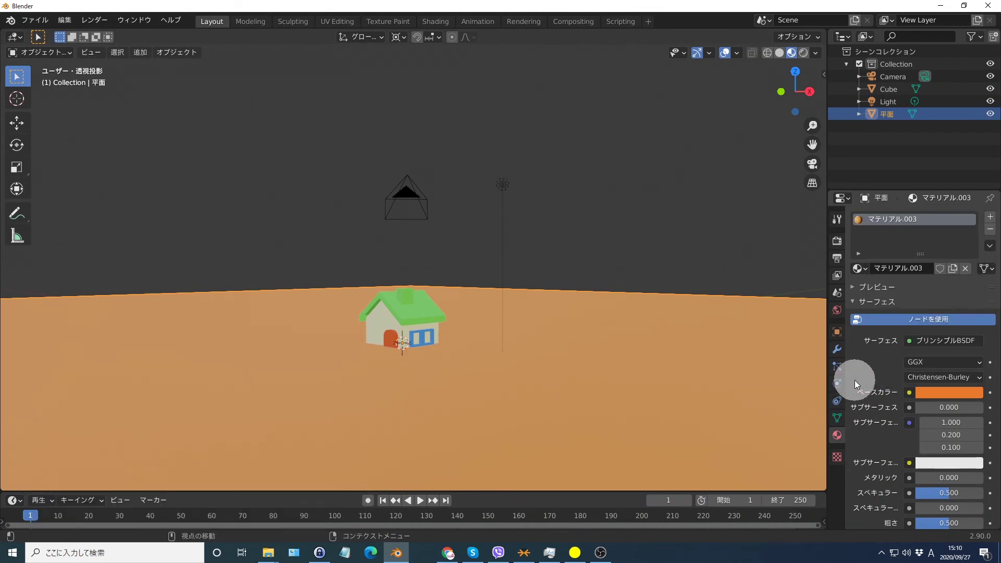
Step: Move the house up 1 m along the Z axis and switch the viewport to Rendered shading
{"action": "left_click", "coordinate": [402, 319]}
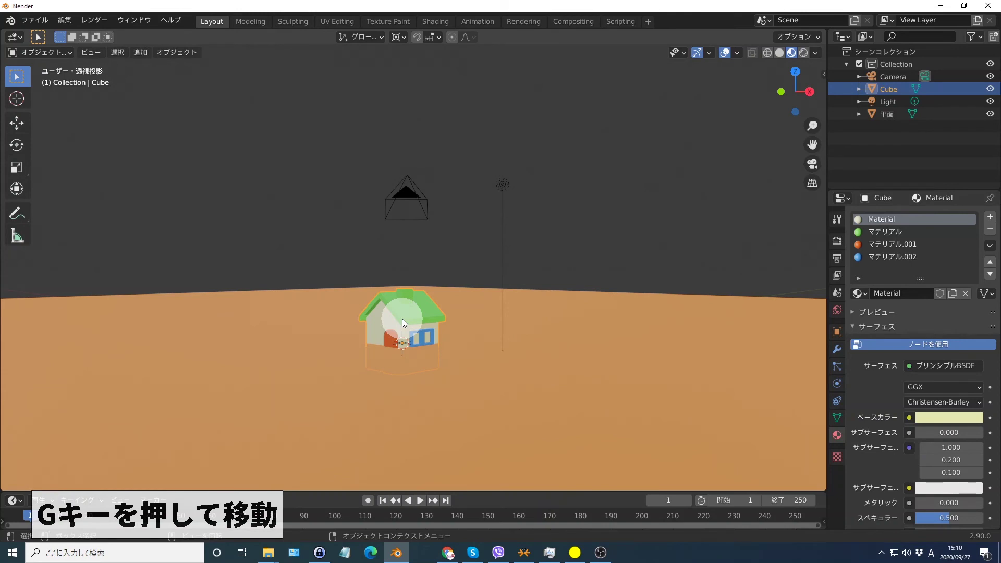
{"action": "key", "text": "g"}
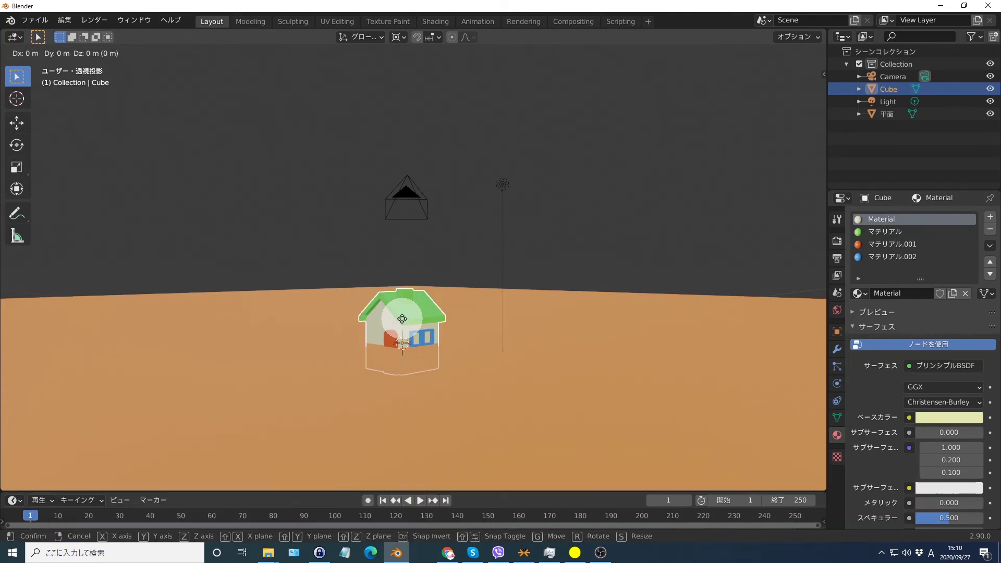
{"action": "type", "text": "z1"}
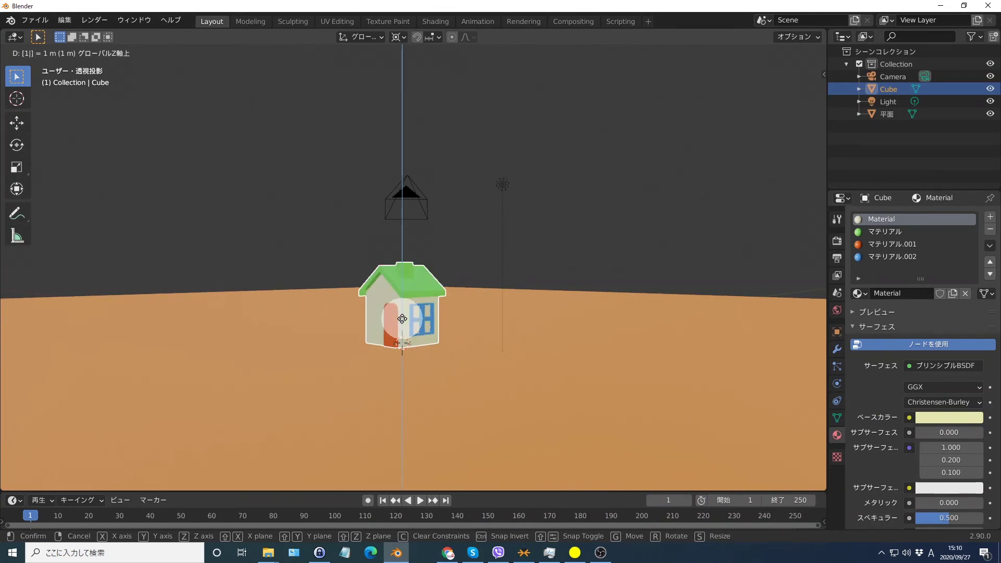
{"action": "key", "text": "Return"}
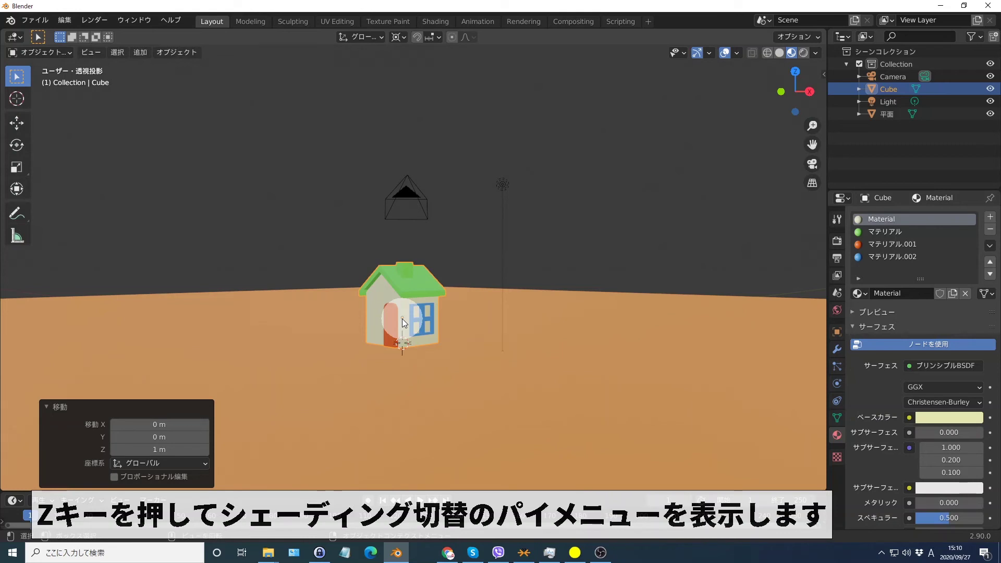
{"action": "key", "text": "z"}
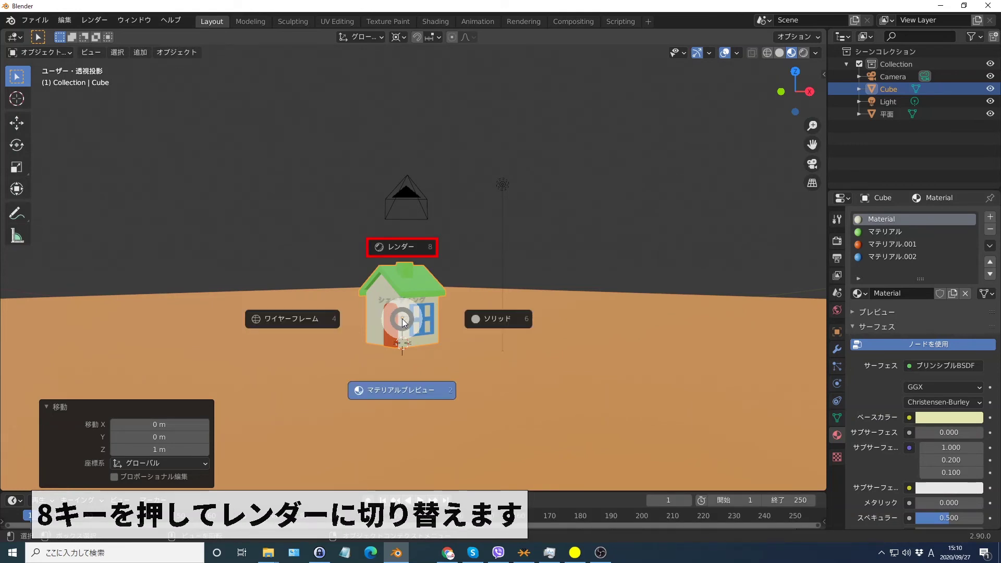
{"action": "key", "text": "8"}
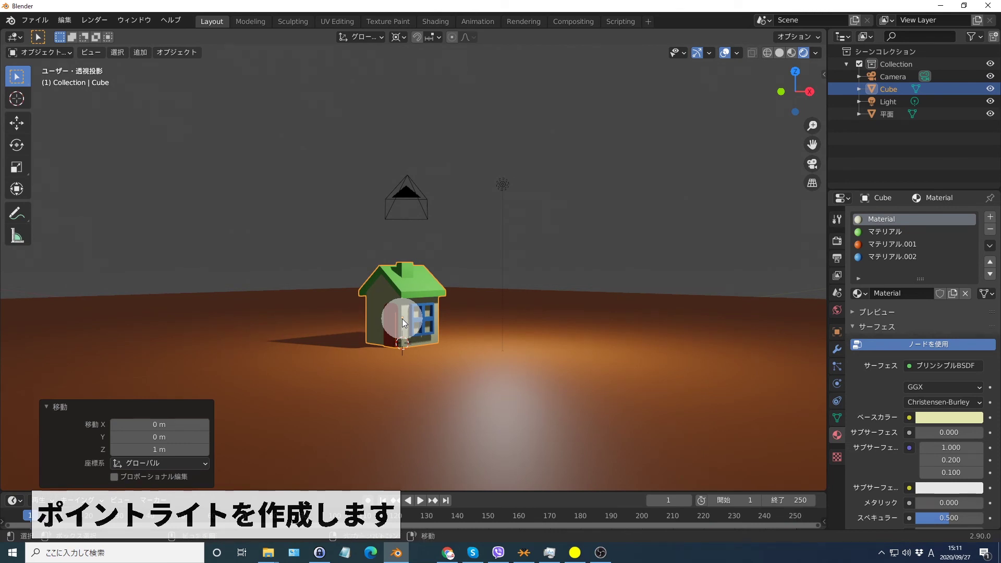
Step: Add a point light to the scene at the 3D cursor
{"action": "key", "text": "shift+a"}
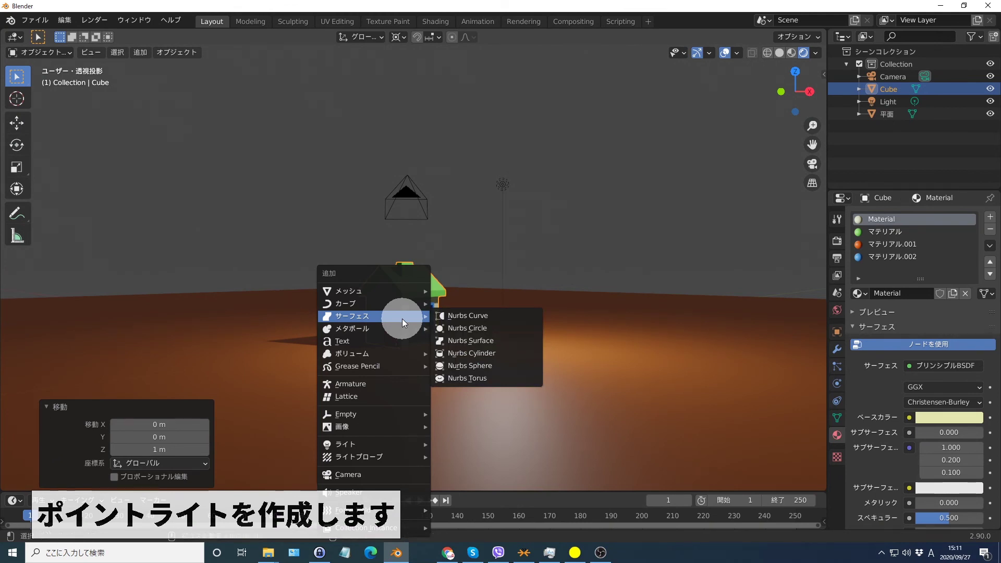
{"action": "key", "text": "Down"}
{"action": "key", "text": "Down"}
{"action": "key", "text": "Down"}
{"action": "key", "text": "Down"}
{"action": "key", "text": "Down"}
{"action": "key", "text": "Down"}
{"action": "key", "text": "Down"}
{"action": "key", "text": "Down"}
{"action": "key", "text": "Down"}
{"action": "key", "text": "Right"}
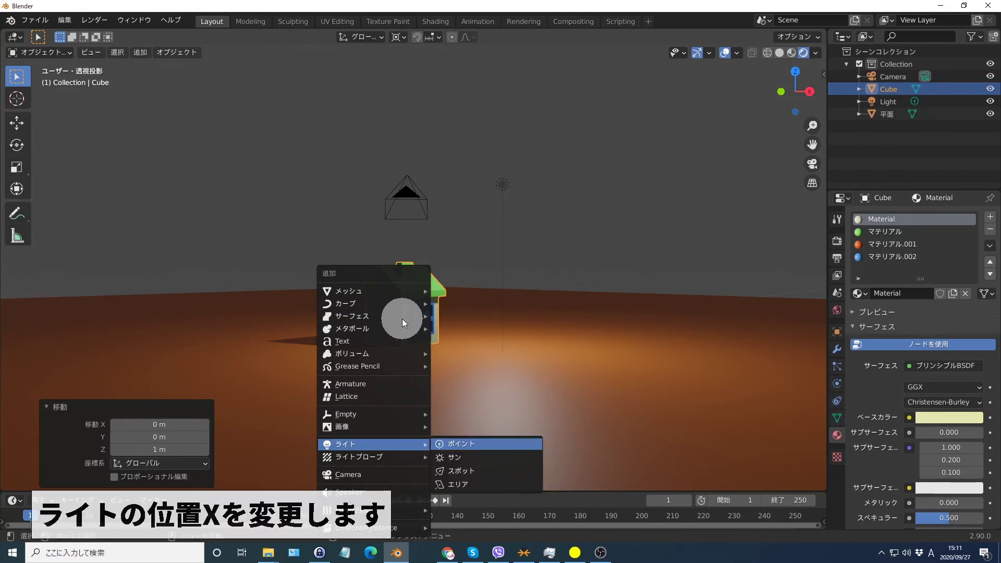
{"action": "key", "text": "Return"}
Step: Set the new point light's X location to 0 m
{"action": "left_click", "coordinate": [158, 413]}
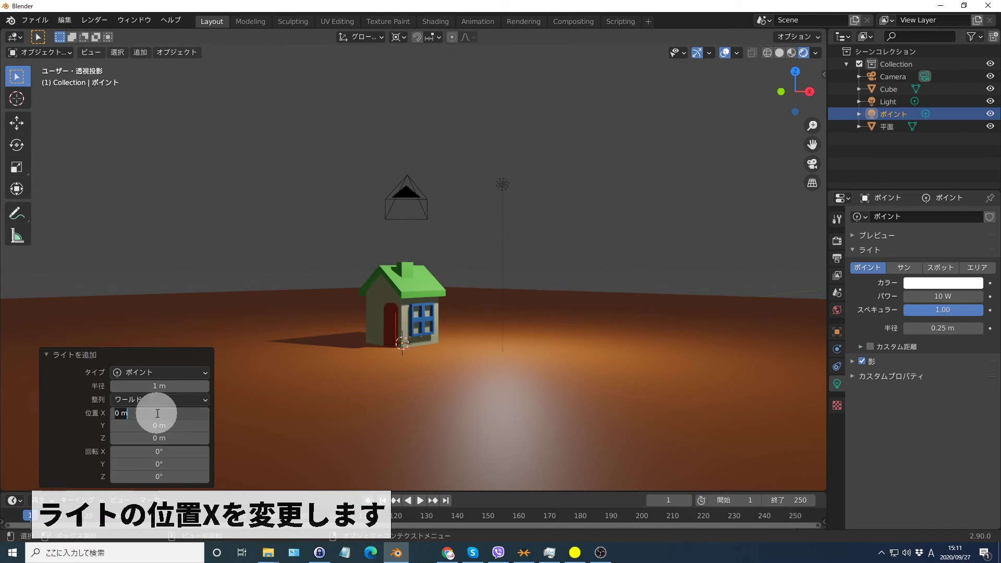
{"action": "type", "text": "0"}
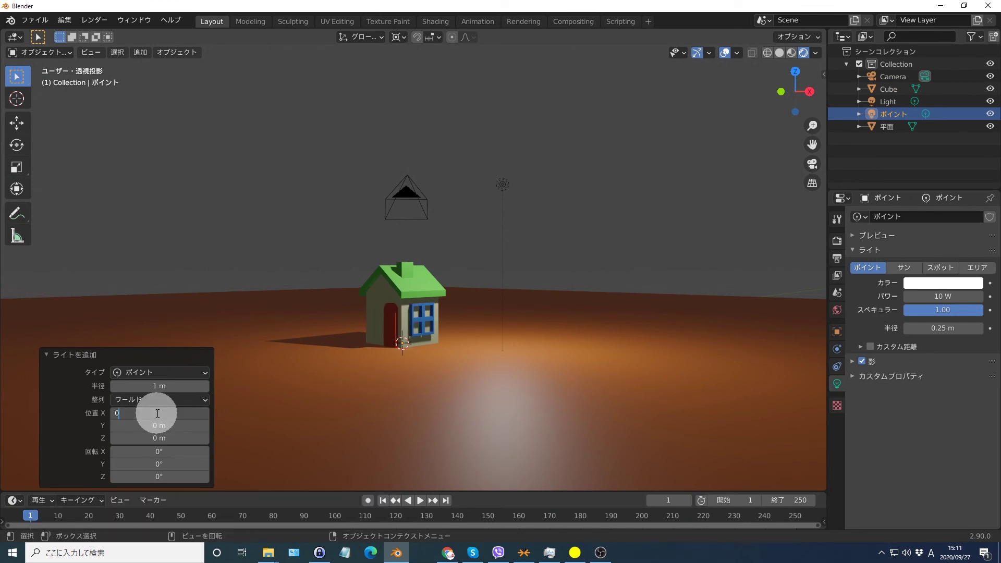
{"action": "key", "text": "Return"}
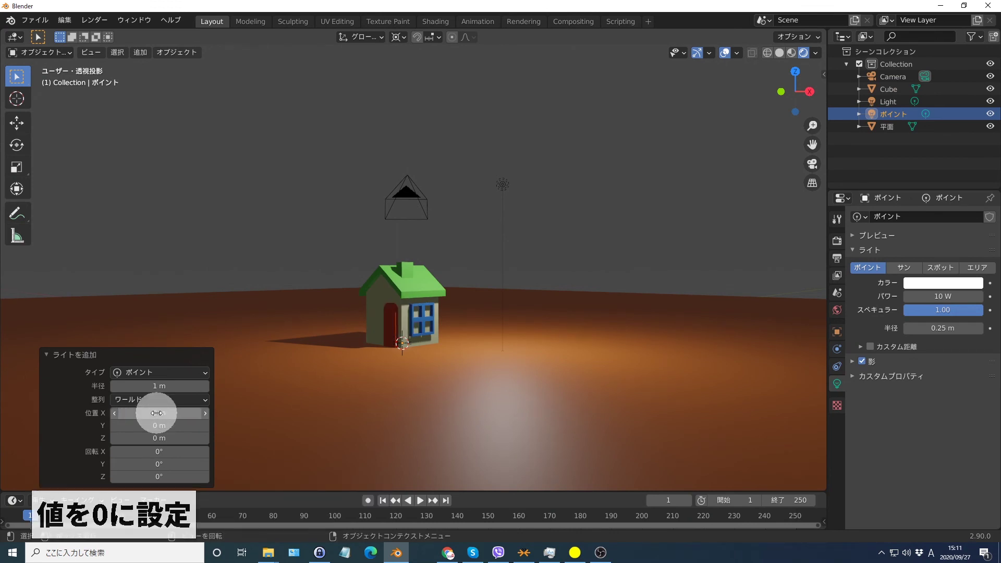
Step: Set the new point light's Y location to -4 m and its Z location to 6 m
{"action": "left_click", "coordinate": [157, 426]}
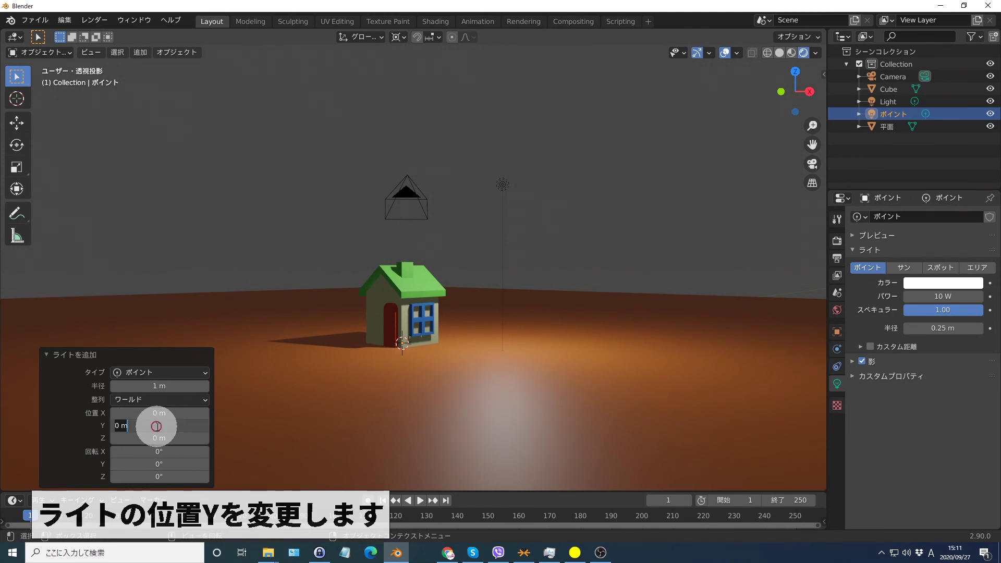
{"action": "type", "text": "-4"}
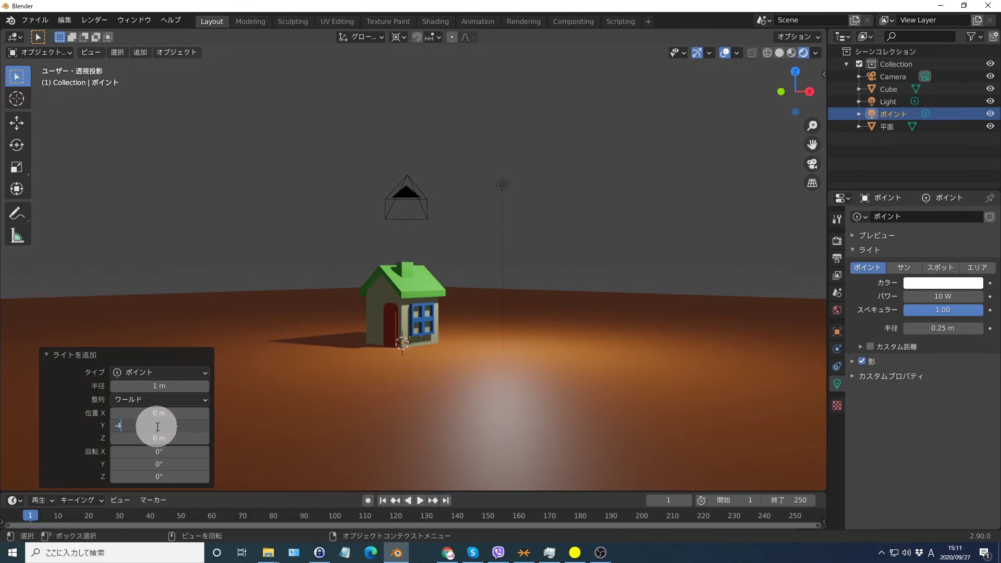
{"action": "key", "text": "Return"}
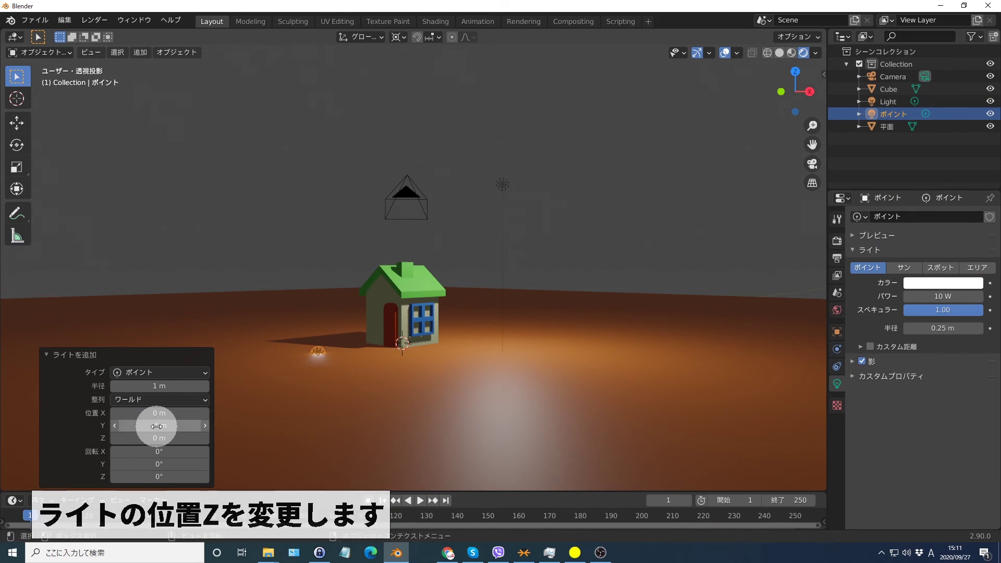
{"action": "left_click", "coordinate": [157, 438]}
{"action": "type", "text": "6"}
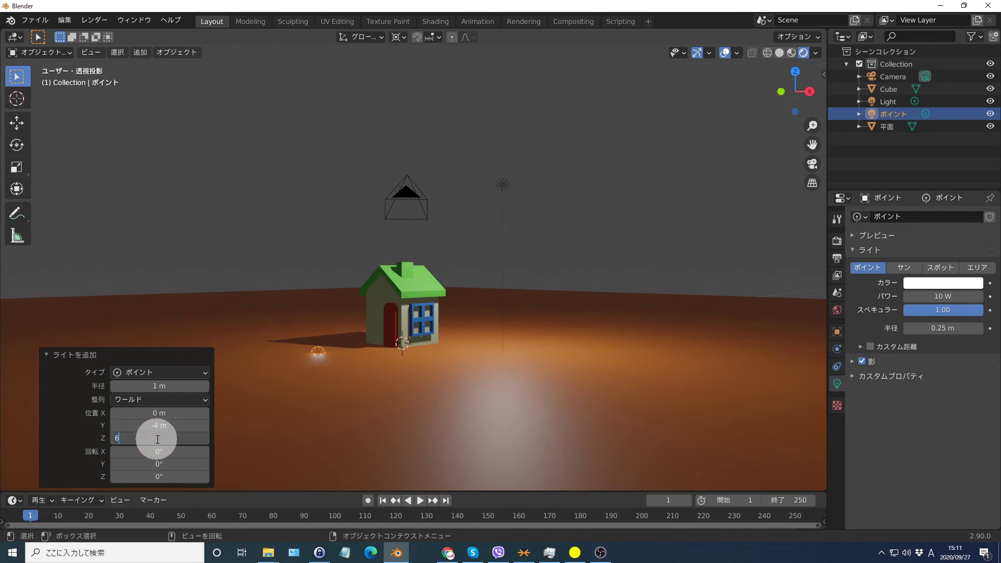
{"action": "key", "text": "Return"}
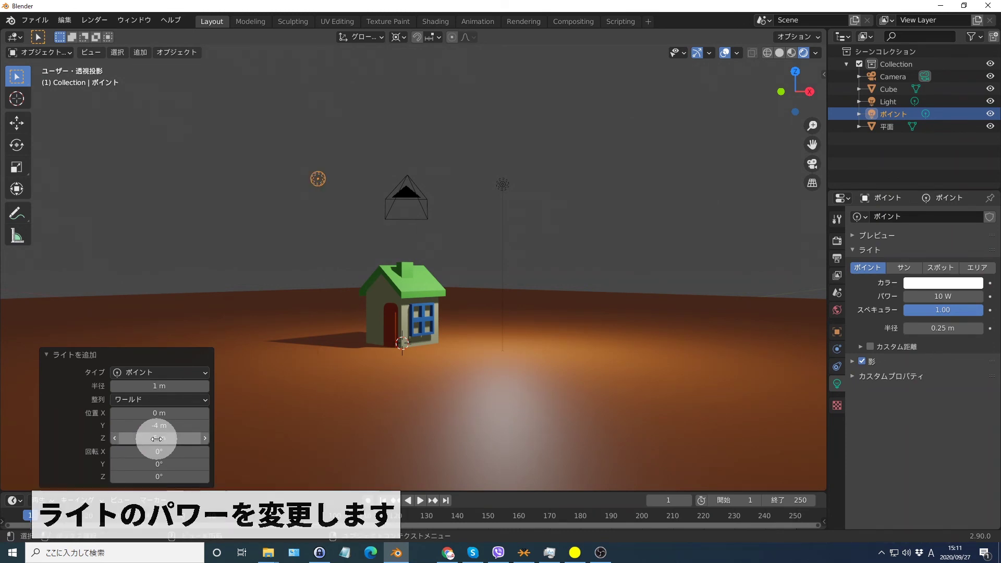
Step: Set the new point light's power to 300 W
{"action": "left_click", "coordinate": [943, 296]}
{"action": "type", "text": "300"}
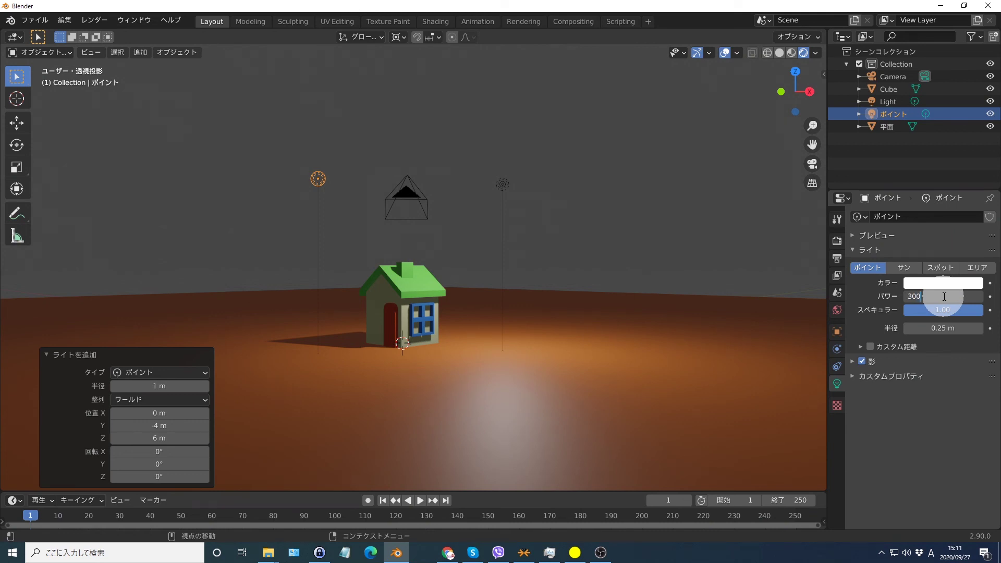
{"action": "key", "text": "Return"}
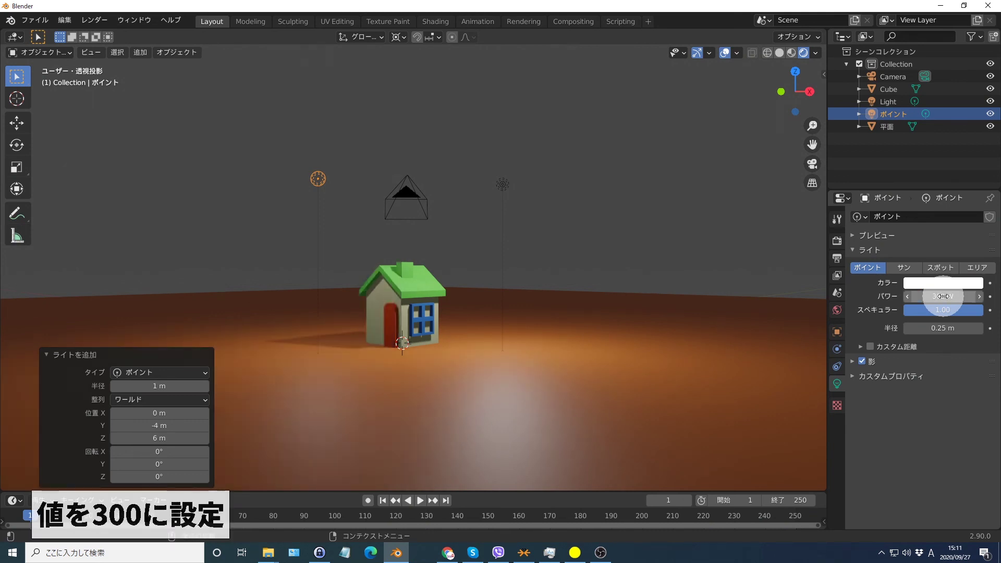
Step: Enable the Camera to View lock so that view navigation moves the camera
{"action": "left_click", "coordinate": [661, 333]}
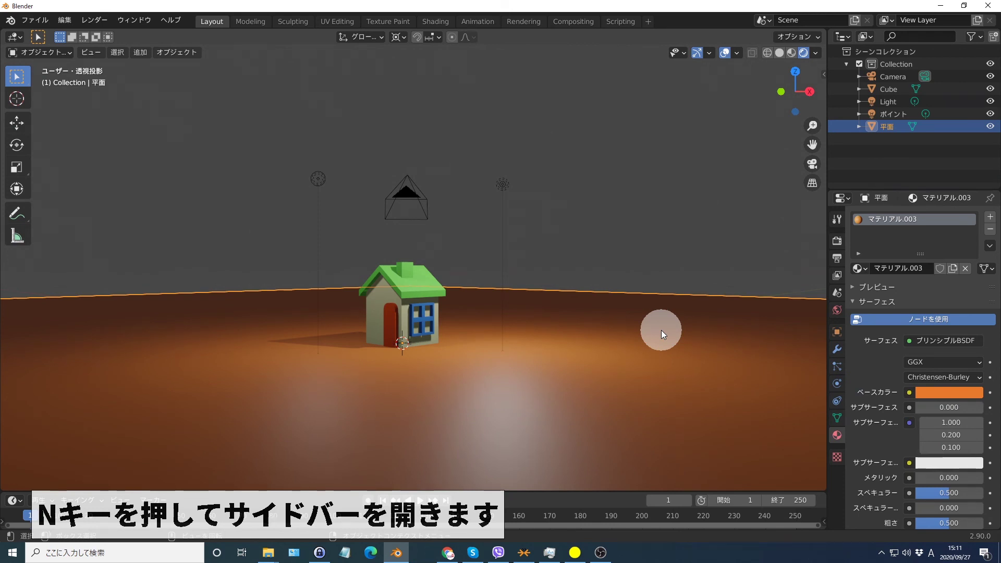
{"action": "key", "text": "n"}
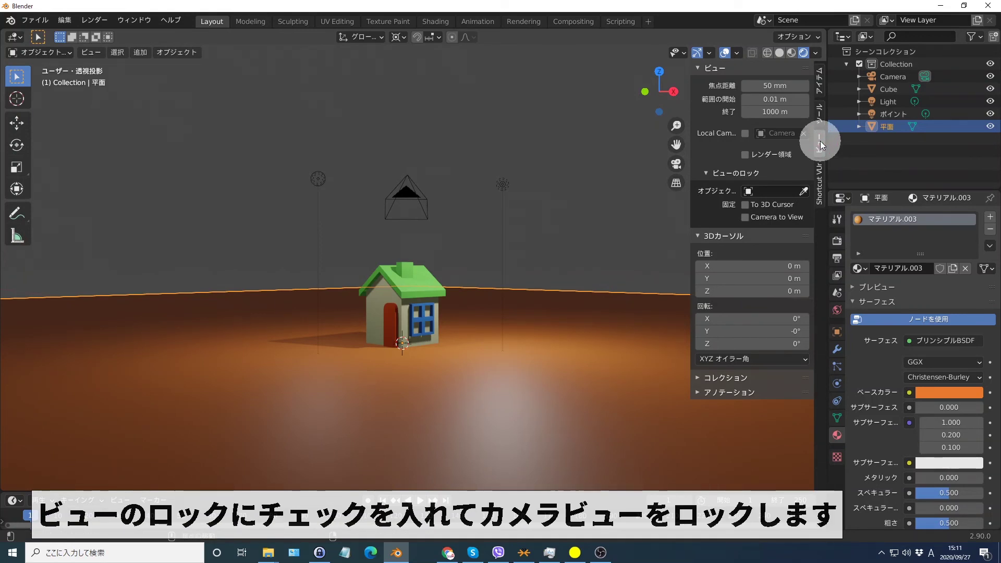
{"action": "left_click", "coordinate": [745, 217]}
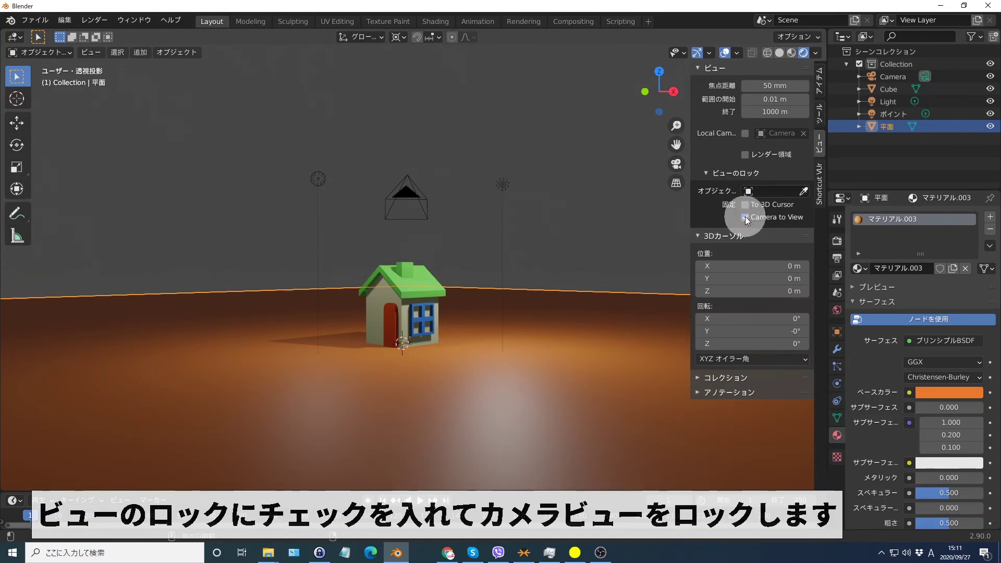
{"action": "key", "text": "n"}
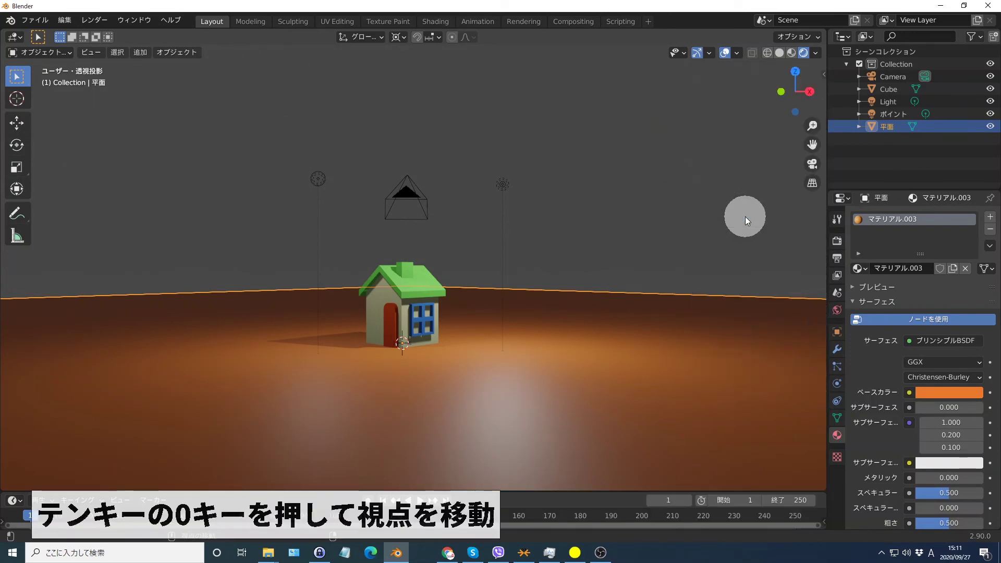
Step: Look through the camera and shift it upward in small increments until the whole house, including the roof, fits inside the frame
{"action": "key", "text": "KP_0"}
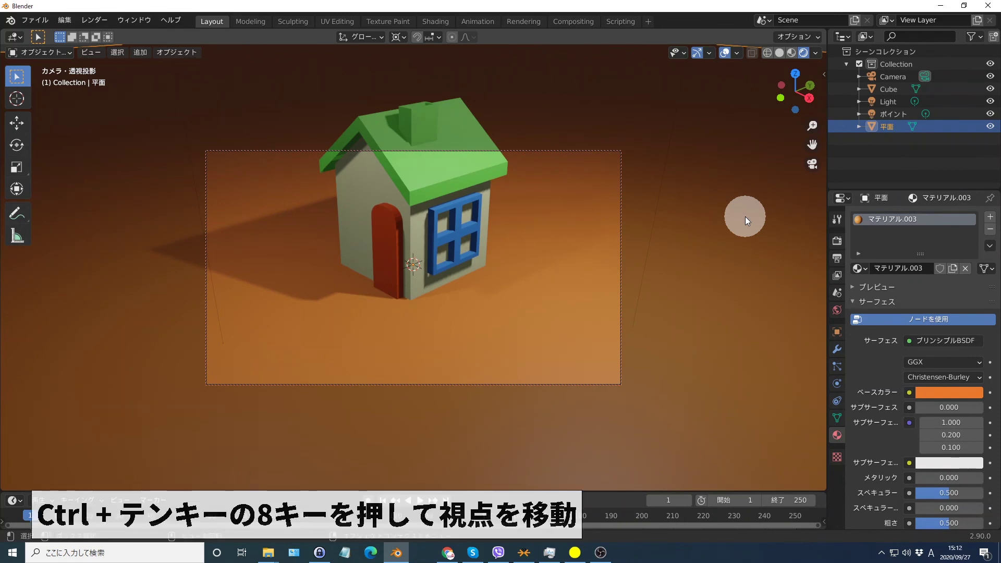
{"action": "key", "text": "ctrl+KP_8"}
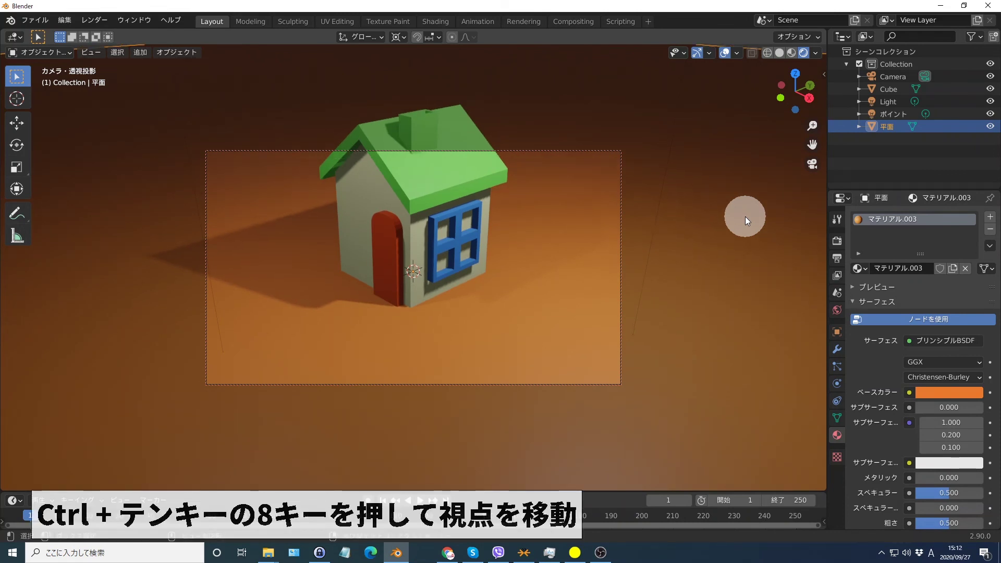
{"action": "key", "text": "ctrl+KP_8"}
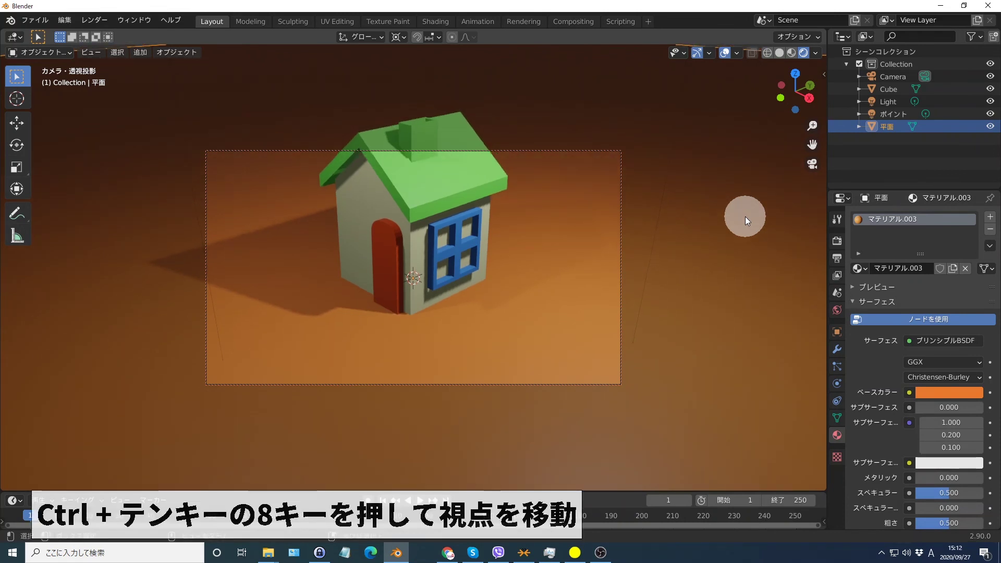
{"action": "key", "text": "ctrl+KP_8"}
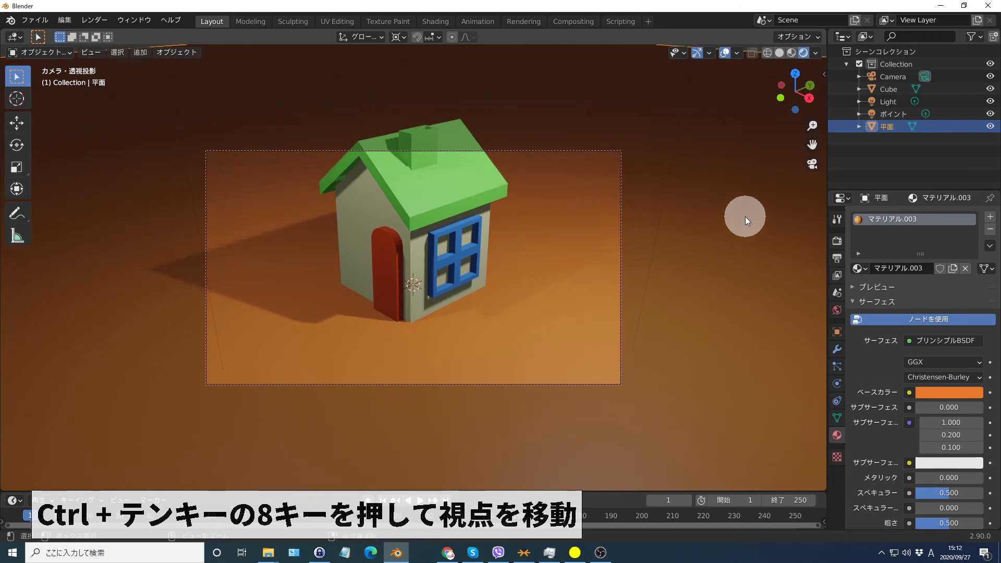
{"action": "key", "text": "ctrl+KP_8"}
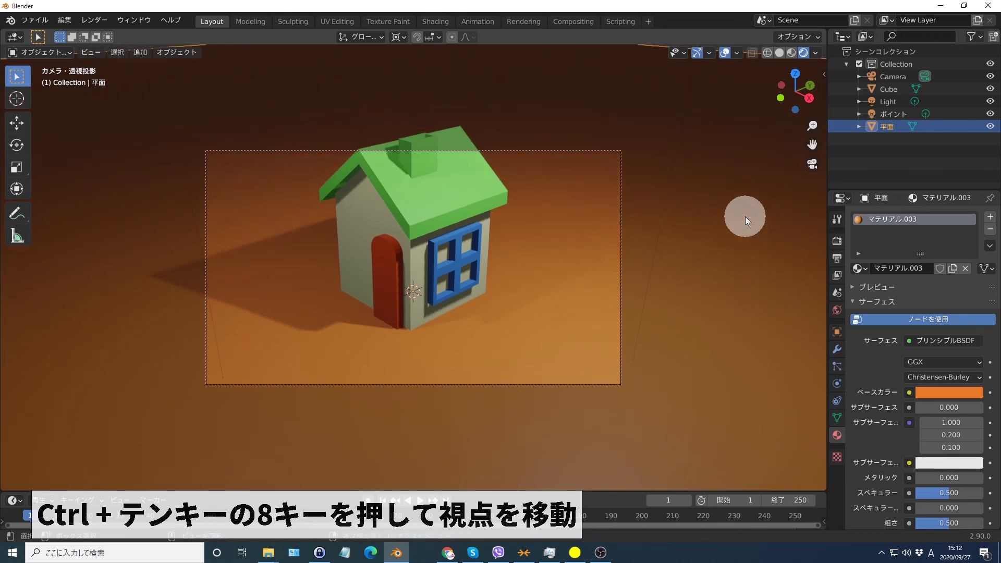
{"action": "key", "text": "ctrl+KP_8"}
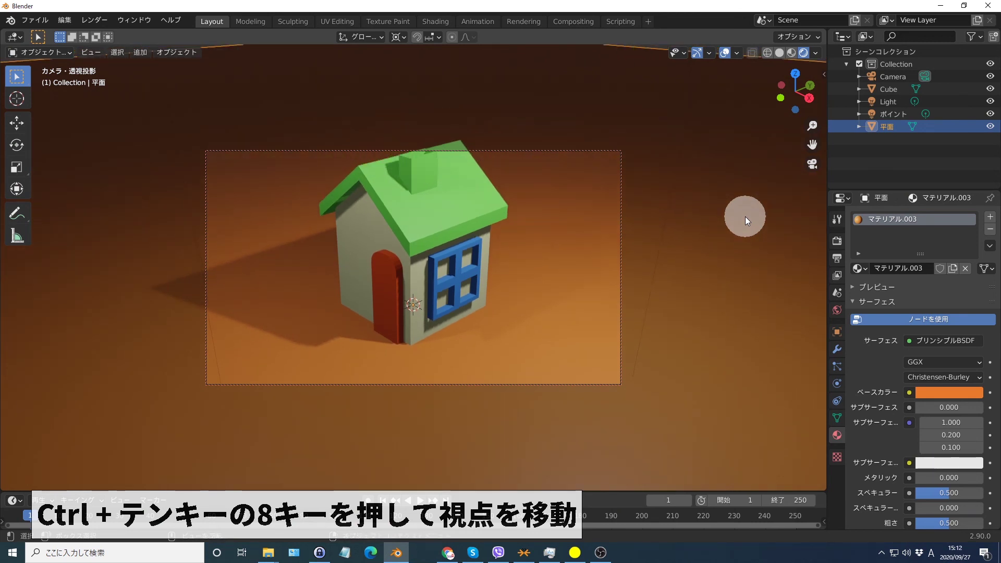
{"action": "key", "text": "ctrl+KP_8"}
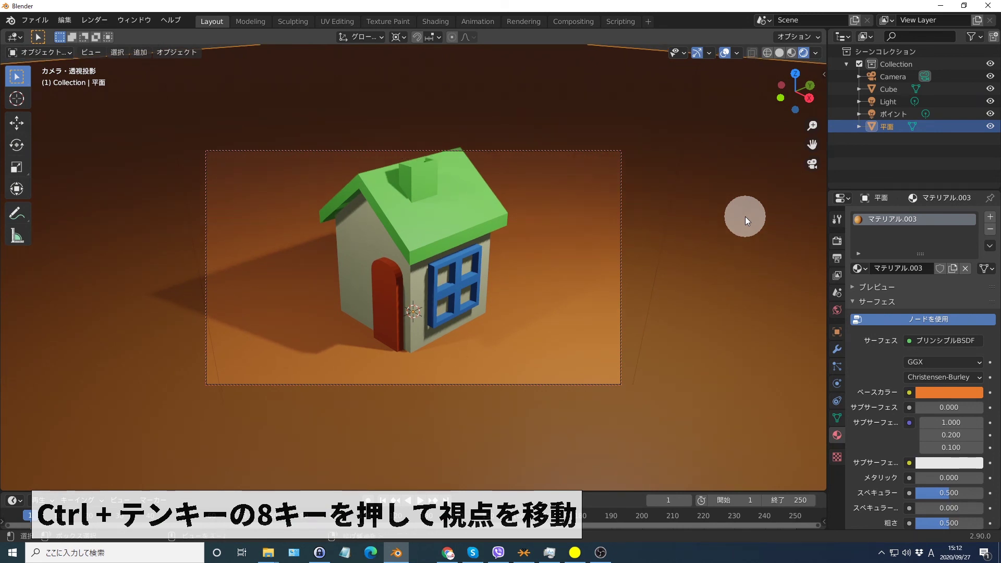
{"action": "key", "text": "ctrl+KP_8"}
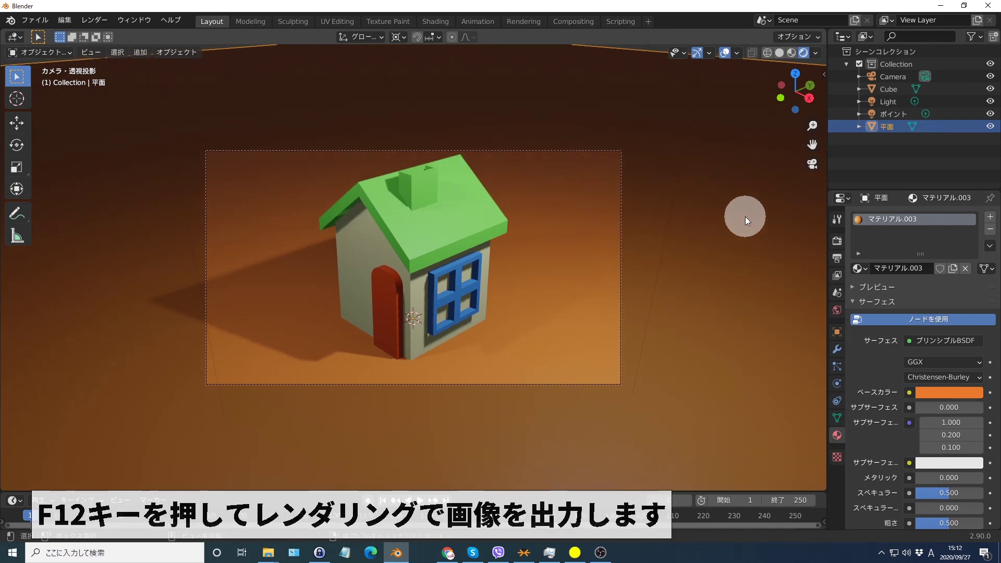
Step: Render the current frame as a still image and show the entire picture in the render window
{"action": "key", "text": "F12"}
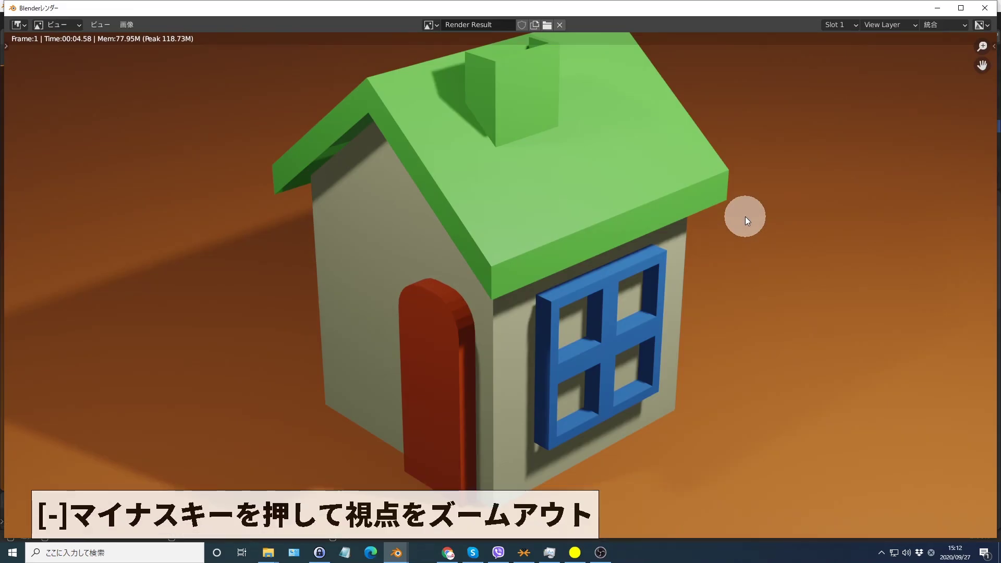
{"action": "key", "text": "minus"}
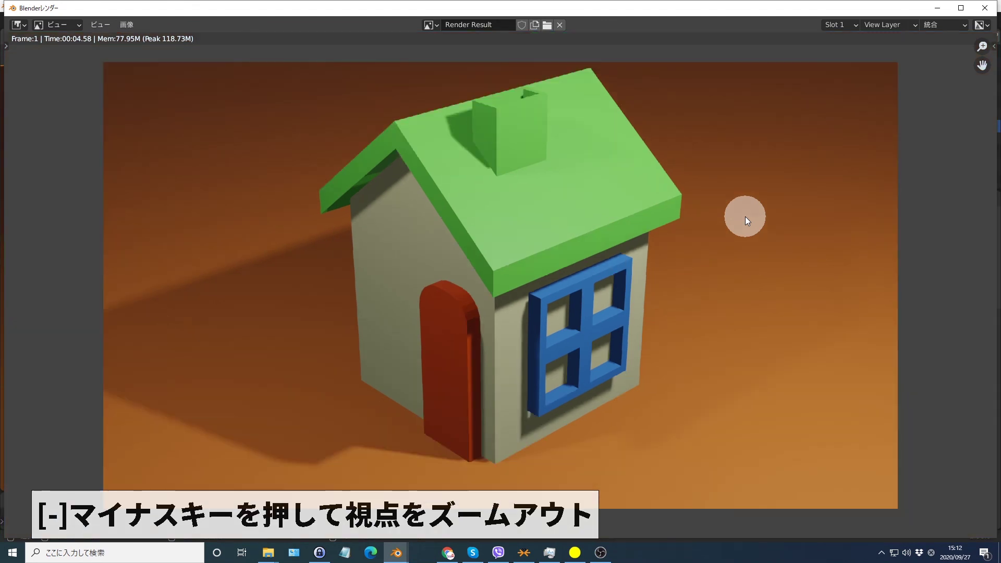
{"action": "key", "text": "minus"}
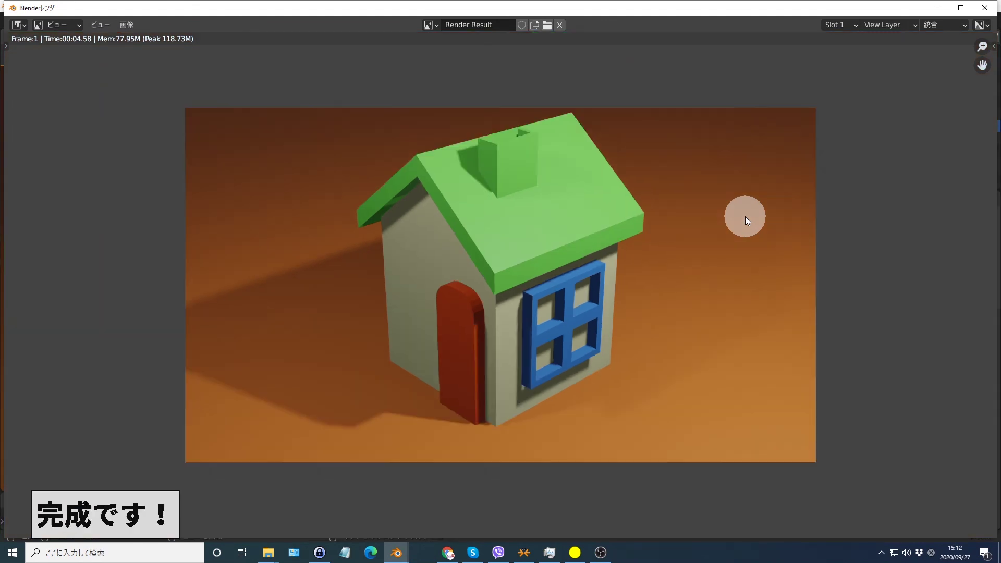